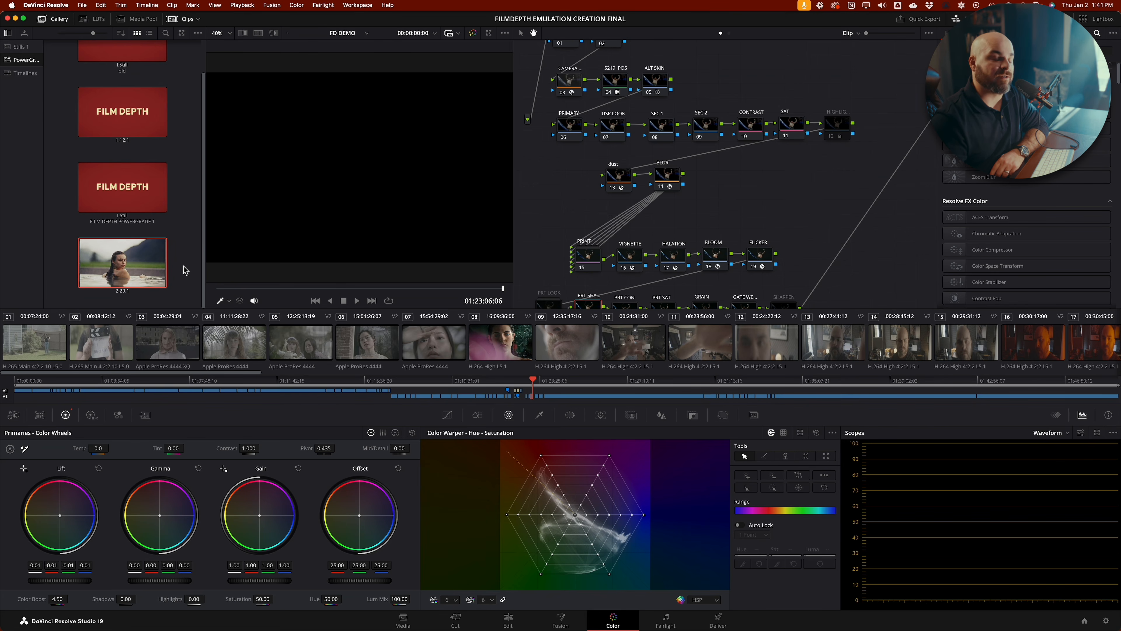
Step: Start importing a still into the PowerGrade album and check the INSTRUCTIONS and FD POWER GRADE folders in FILM DEPTH 1.0
right_click(184, 270)
left_click(192, 246)
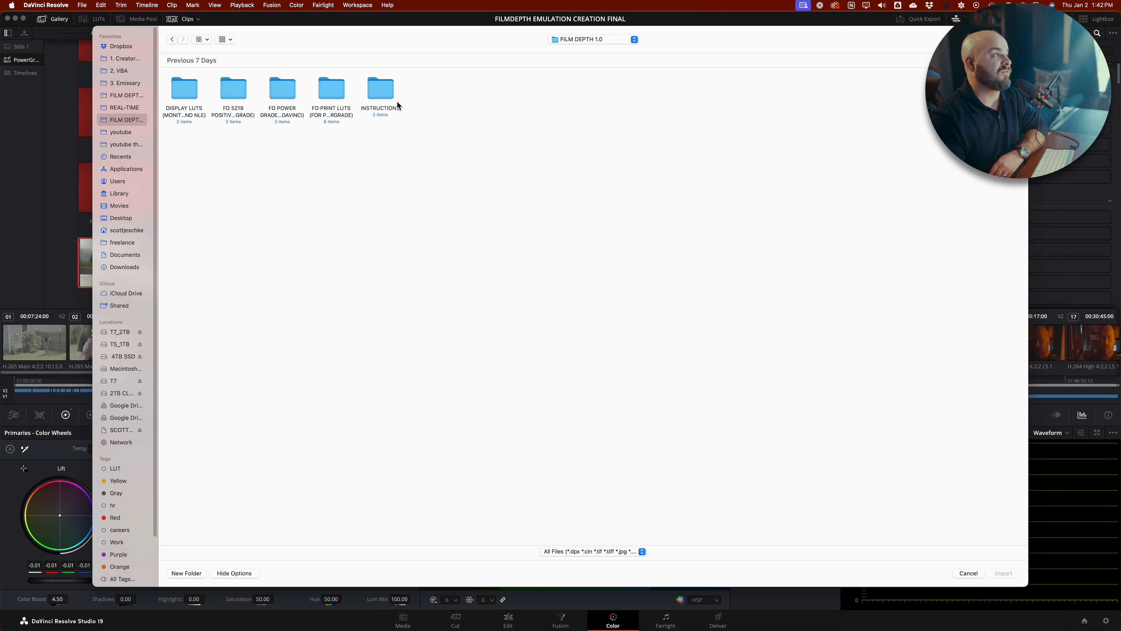
double_click(381, 89)
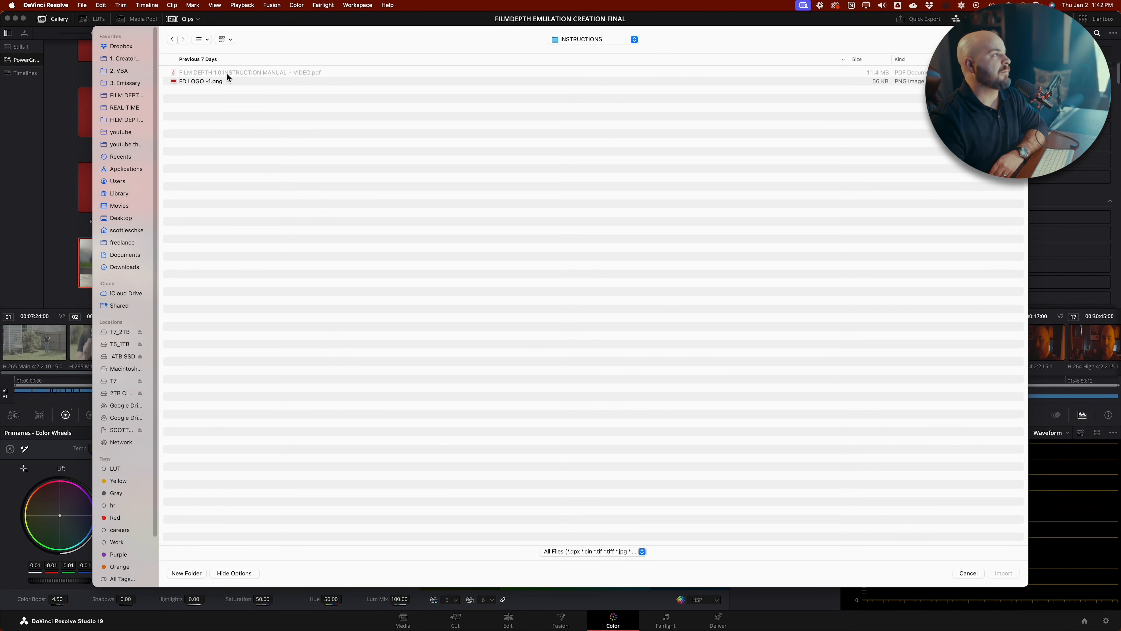
left_click(173, 40)
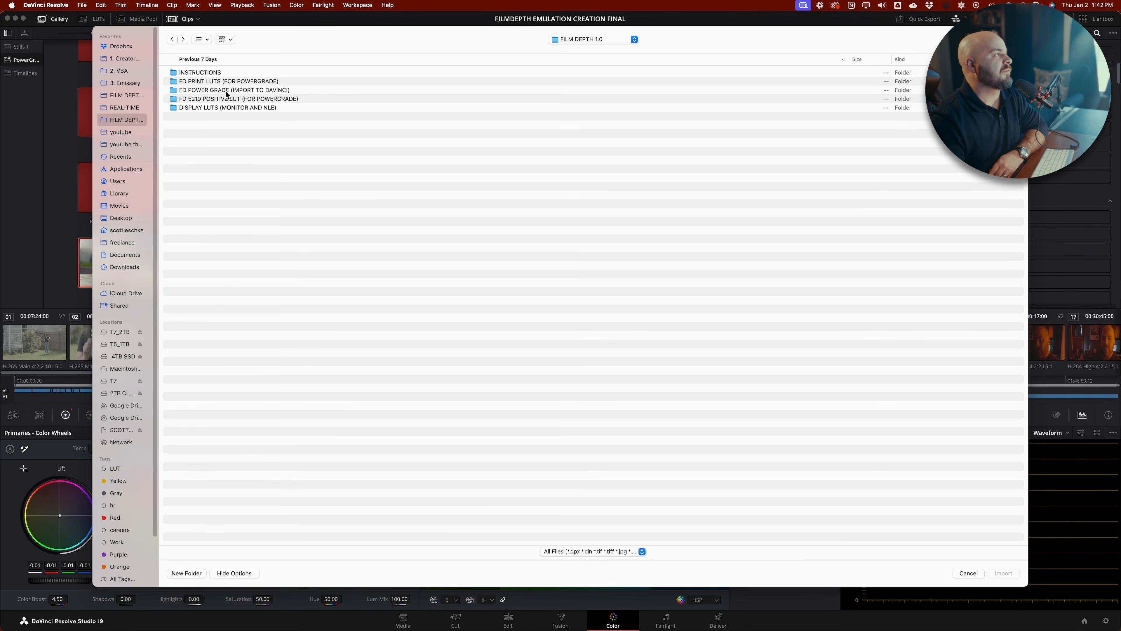
double_click(226, 91)
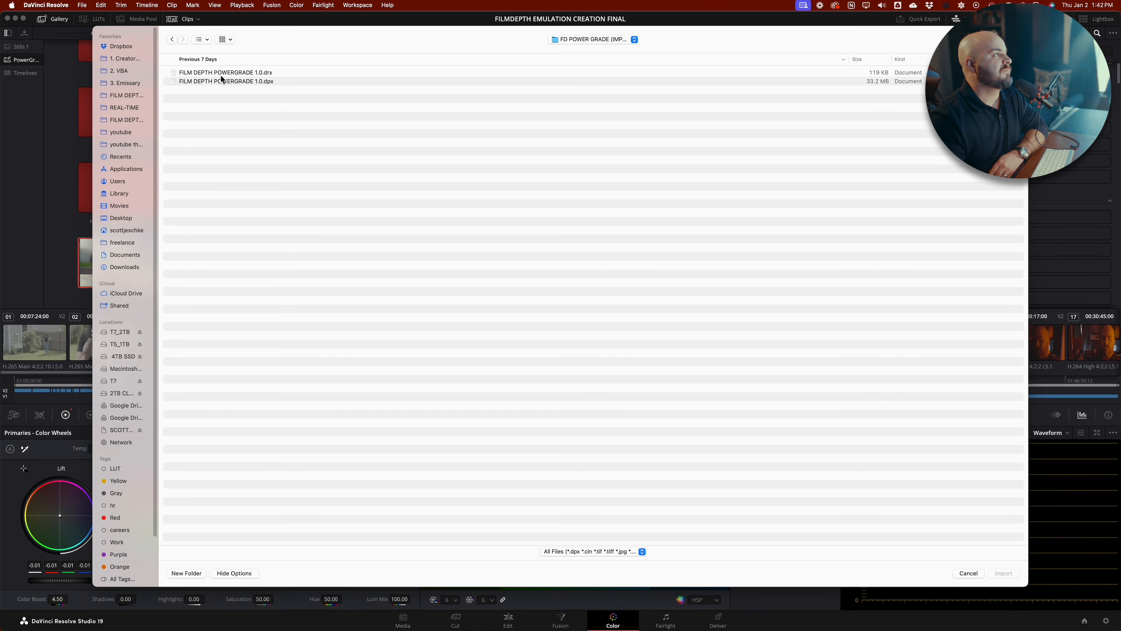
left_click(173, 39)
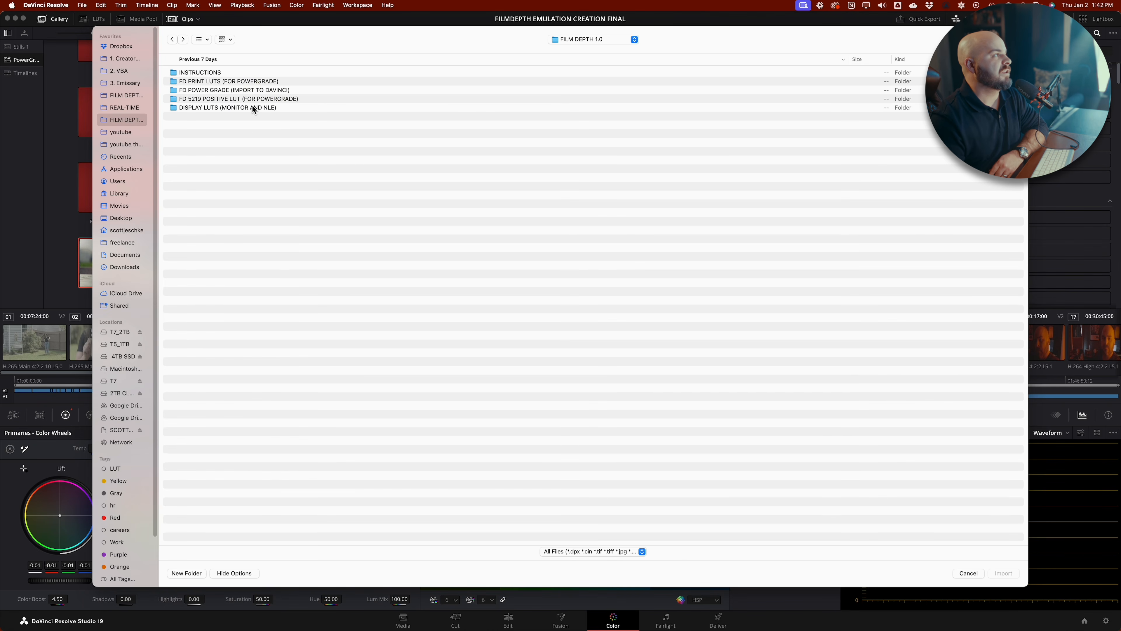
Step: Examine the FD 5219 POSITIVE LUT folder and the 33P LUTS - CAMERA folder inside DISPLAY LUTS, ending back in FILM DEPTH 1.0
left_click(247, 99)
double_click(246, 99)
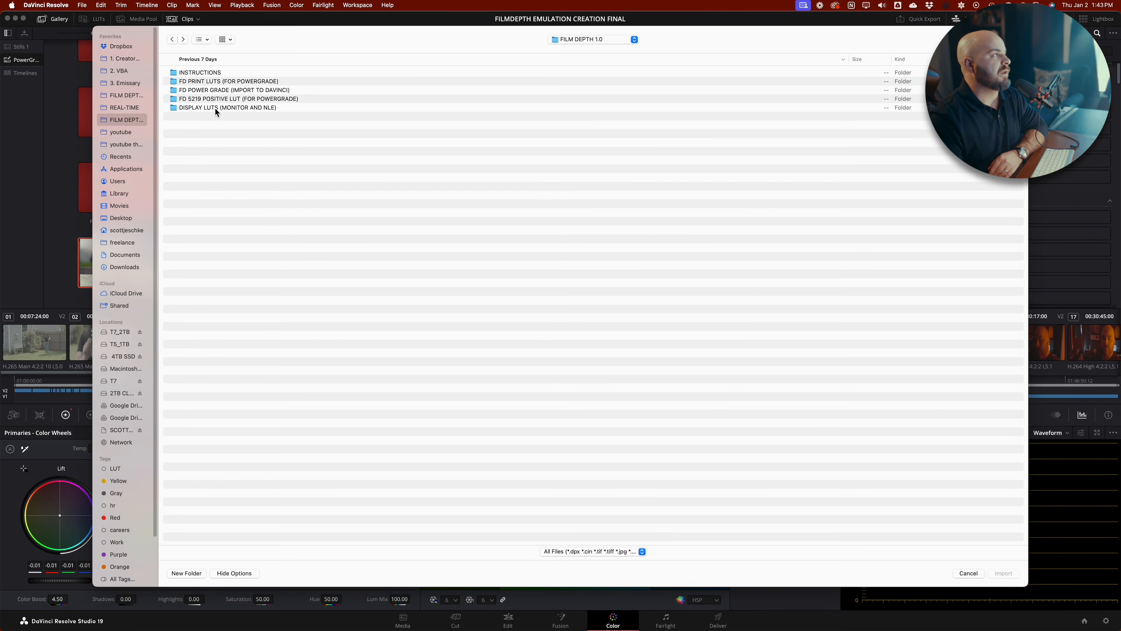
double_click(216, 109)
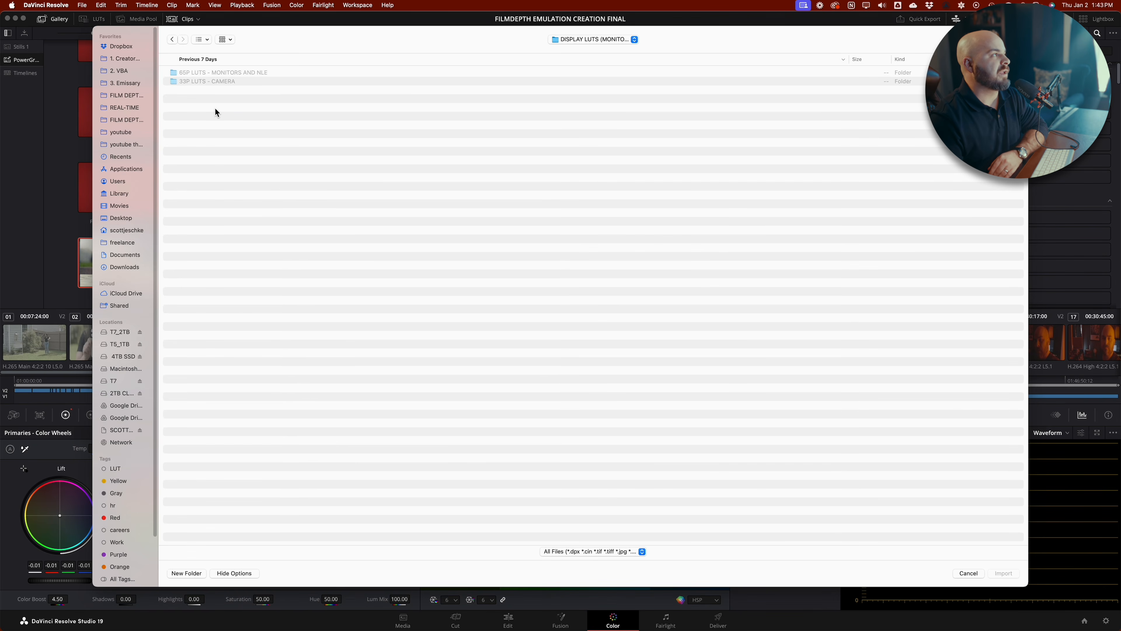
double_click(192, 82)
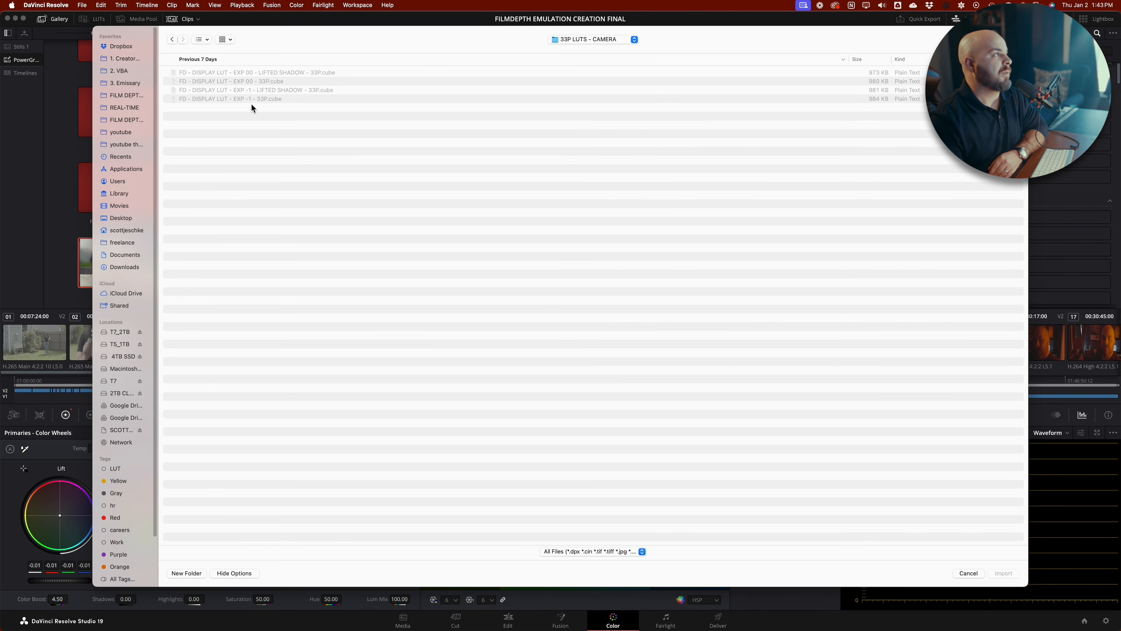
left_click(170, 40)
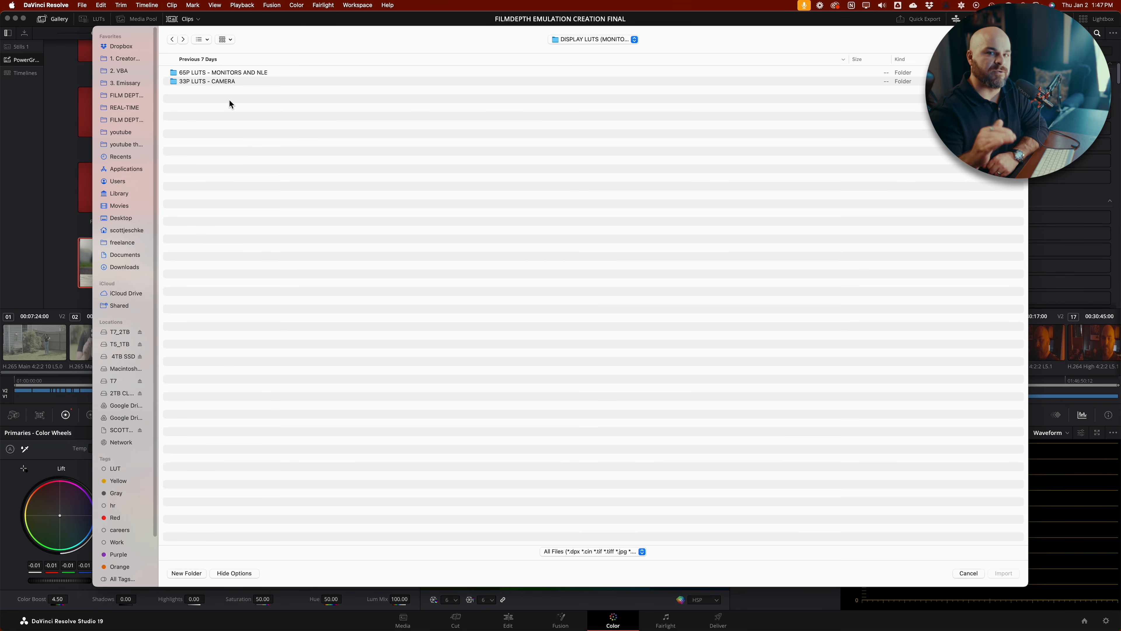
double_click(215, 83)
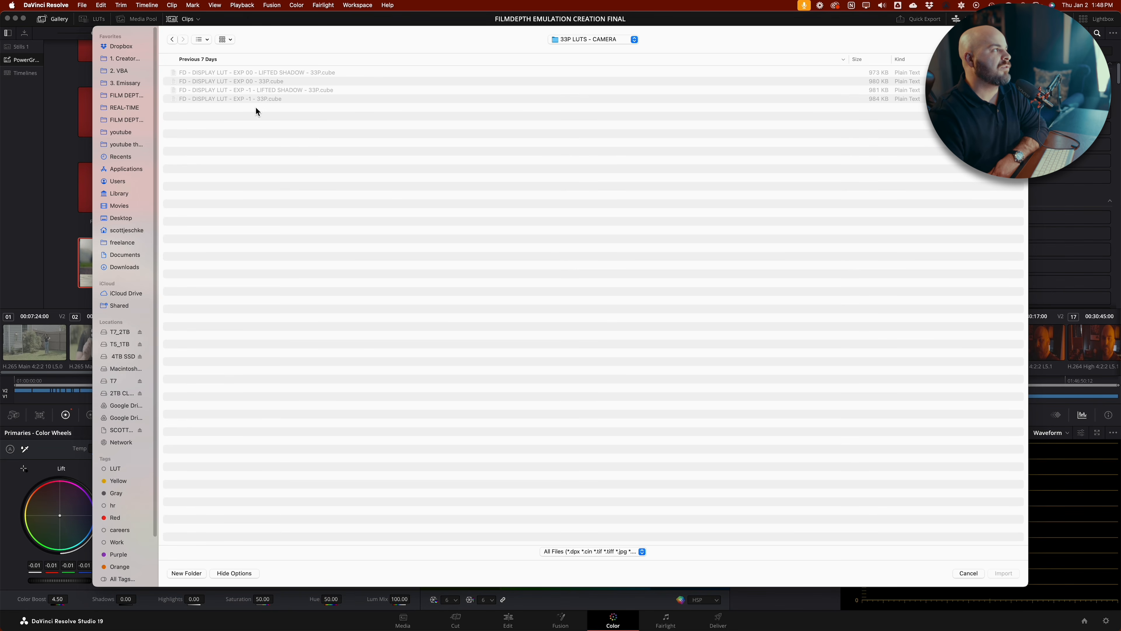
left_click(173, 41)
left_click(172, 41)
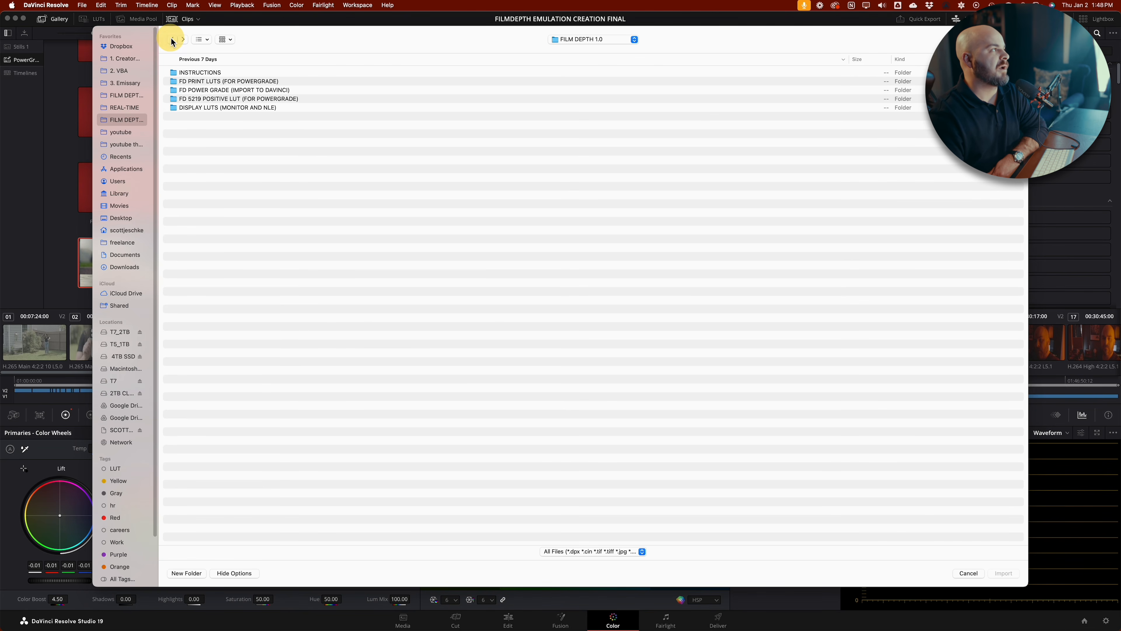
Step: Import FILM DEPTH POWERGRADE 1.0.drx from the FD POWER GRADE folder into the gallery
double_click(231, 91)
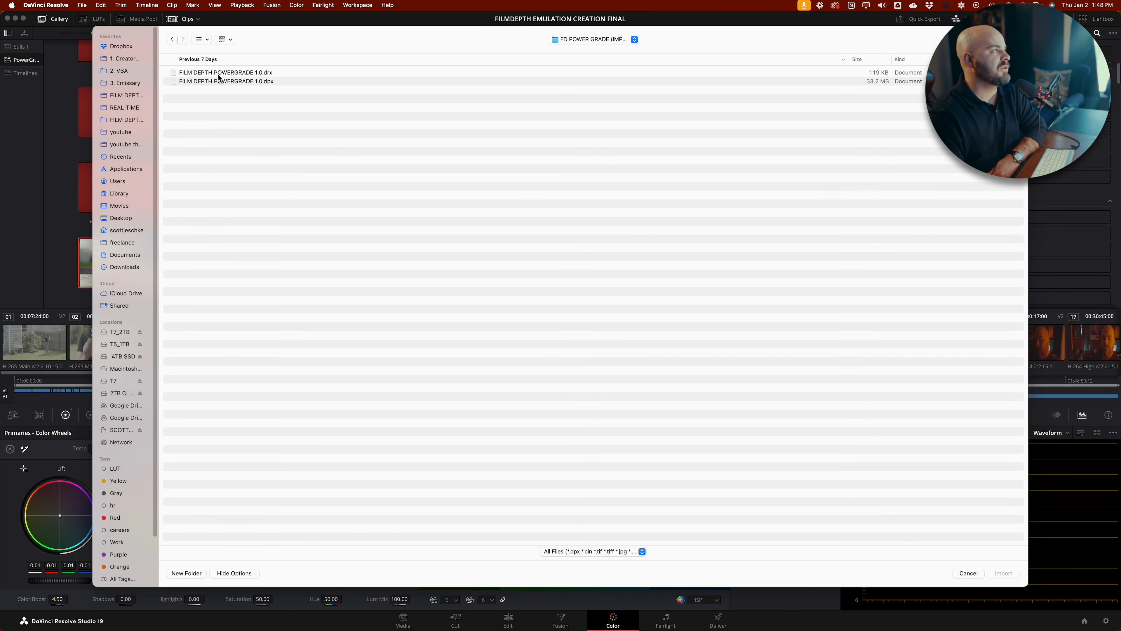
left_click(218, 75)
left_click(1009, 573)
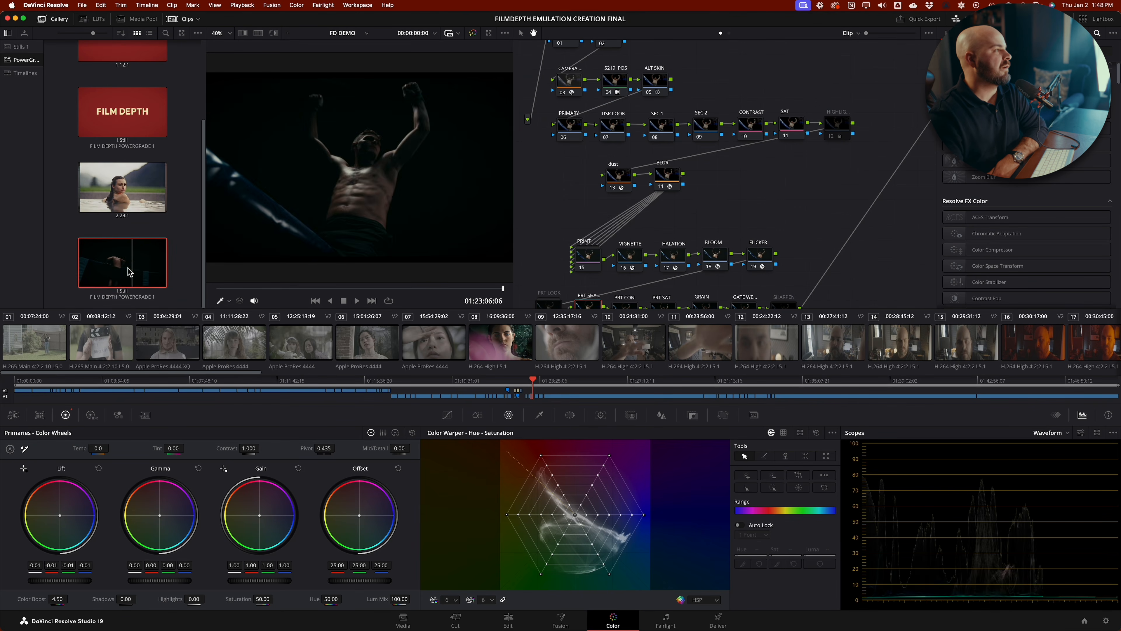
Step: Apply the grade of the newly imported FILM DEPTH still to clip 21, viewing it at about 01:14:30:13
scroll(444, 339, "right", 5)
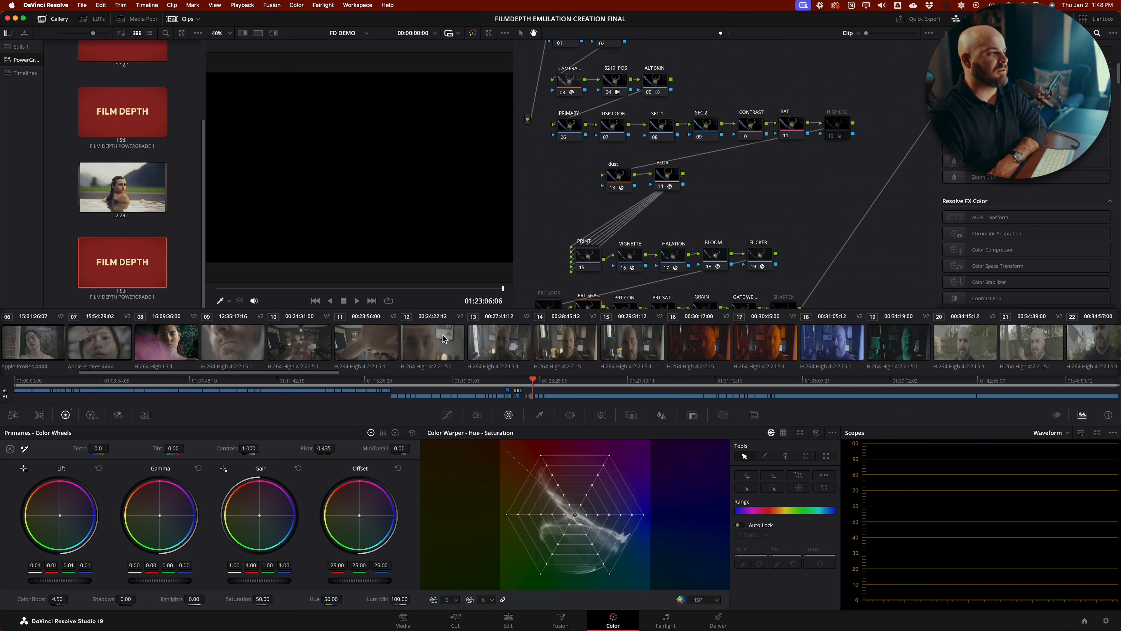
scroll(444, 339, "right", 9)
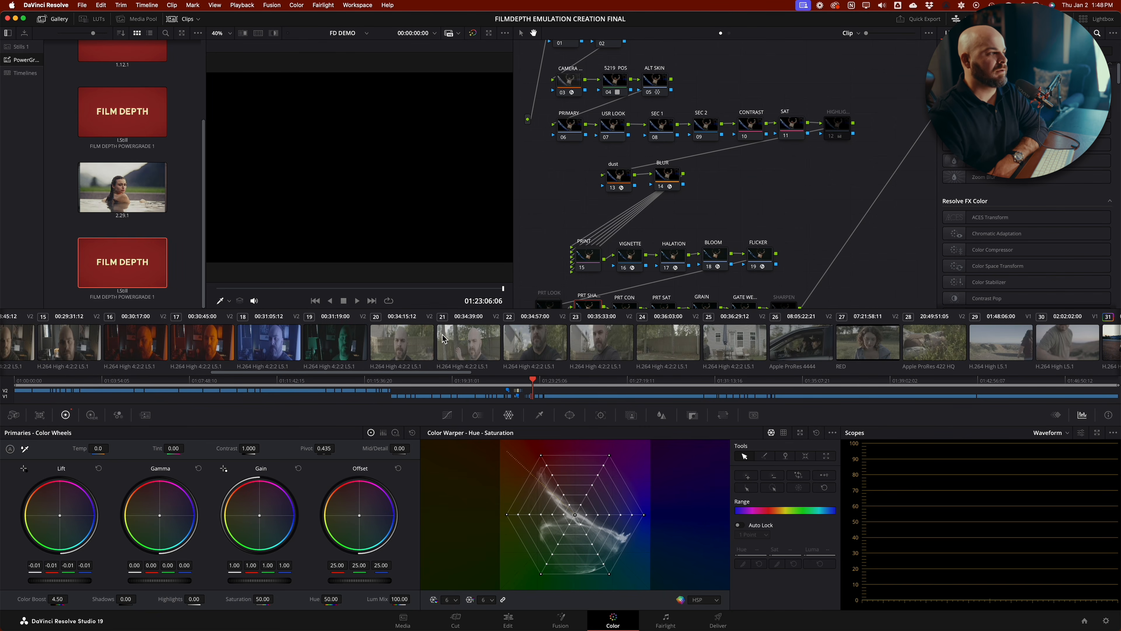
left_click(487, 356)
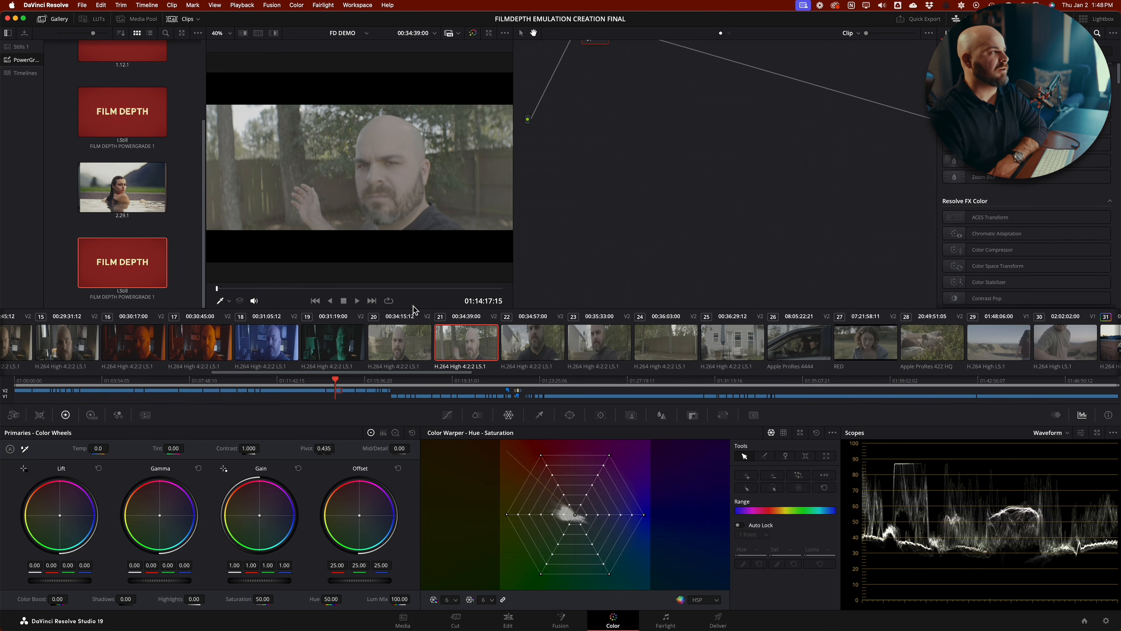
left_click(422, 288)
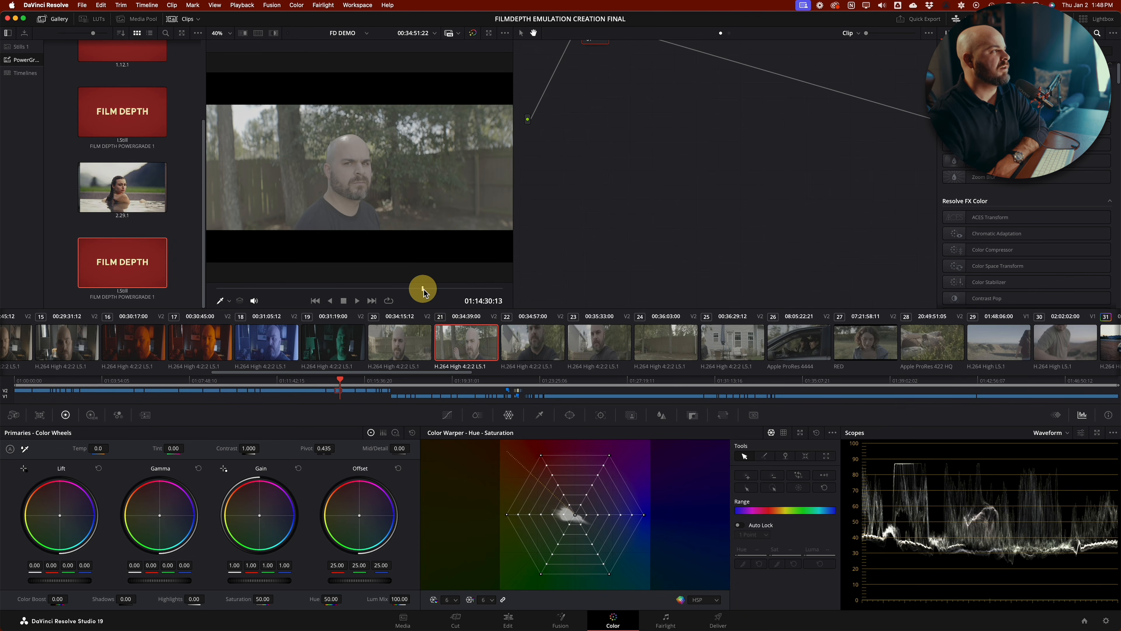
left_click_drag(513, 306, 539, 307)
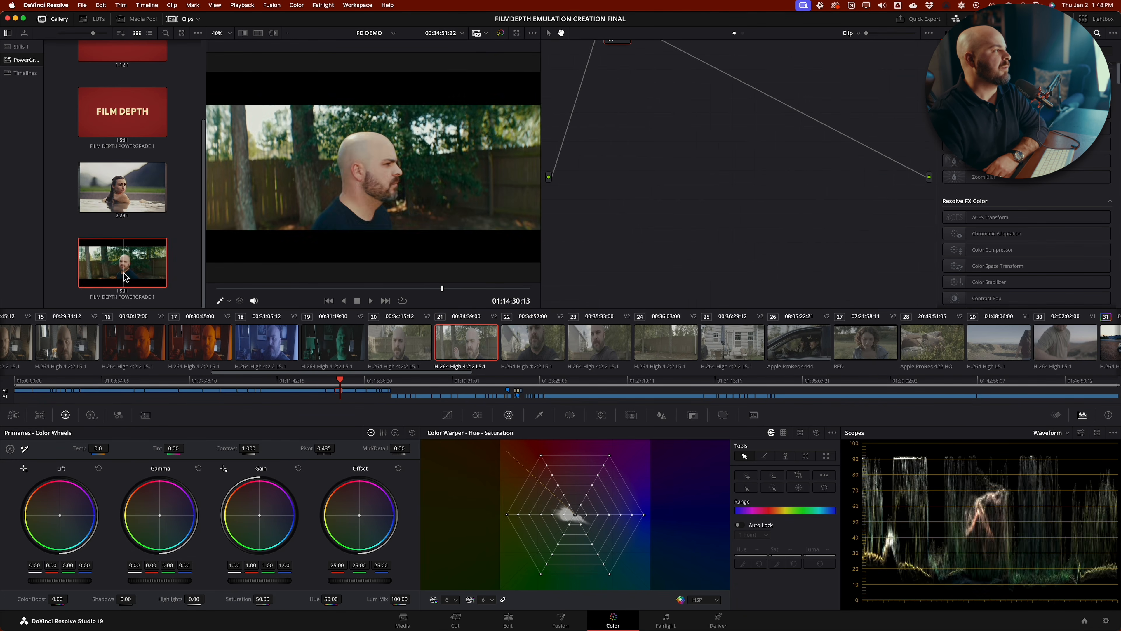
right_click(124, 275)
left_click(159, 301)
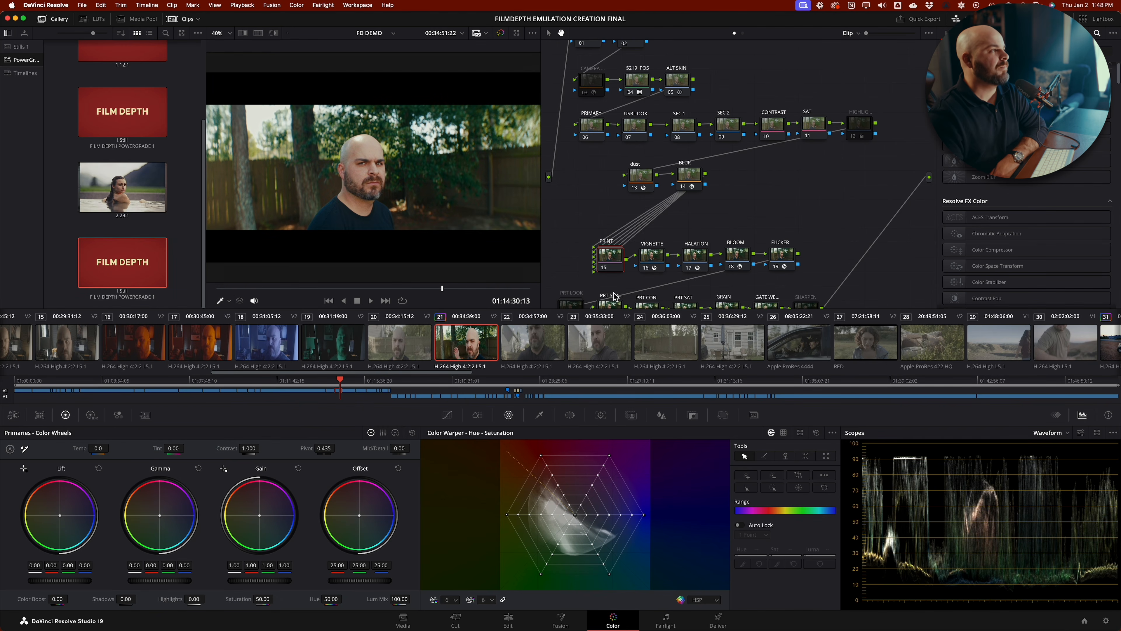
scroll(624, 235, "up", 4)
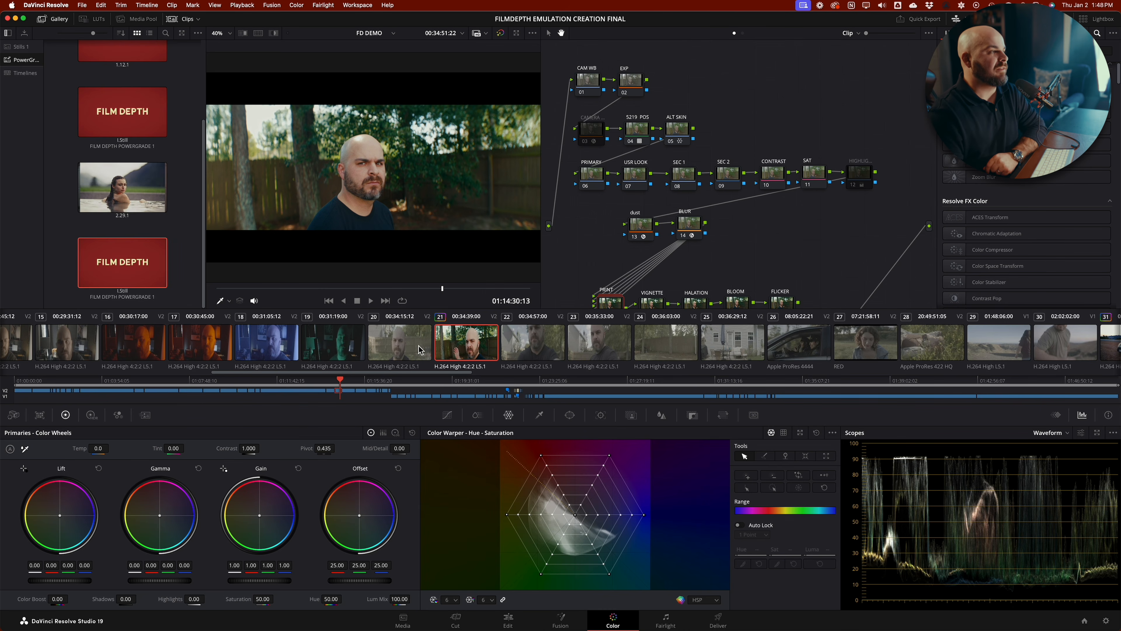
Step: Examine the graded look of the dark indoor clip 19 at several frames, including close up
scroll(420, 350, "left", 3)
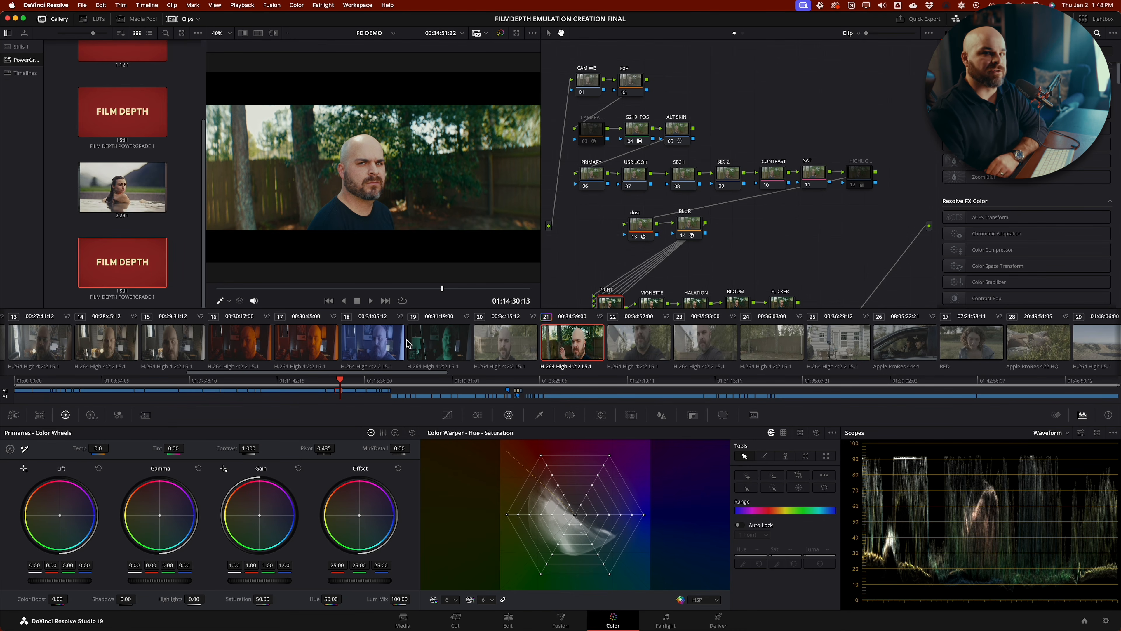
left_click(443, 348)
left_click_drag(399, 289, 410, 290)
scroll(423, 248, "up", 2)
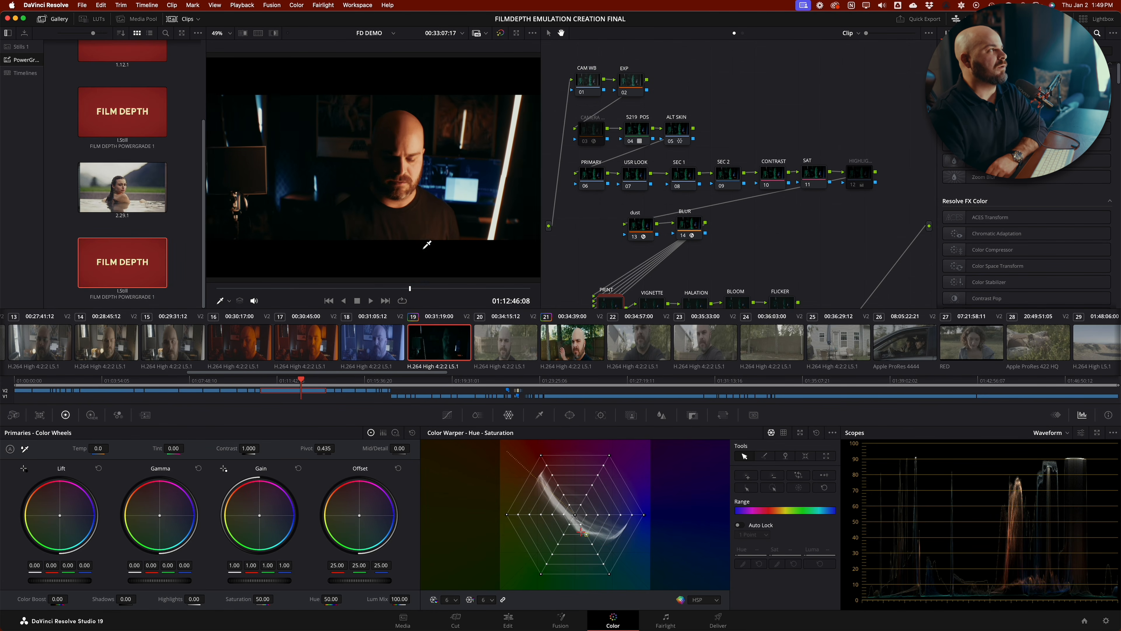
scroll(427, 244, "up", 5)
left_click(343, 287)
left_click_drag(343, 290, 334, 291)
left_click_drag(331, 292, 505, 286)
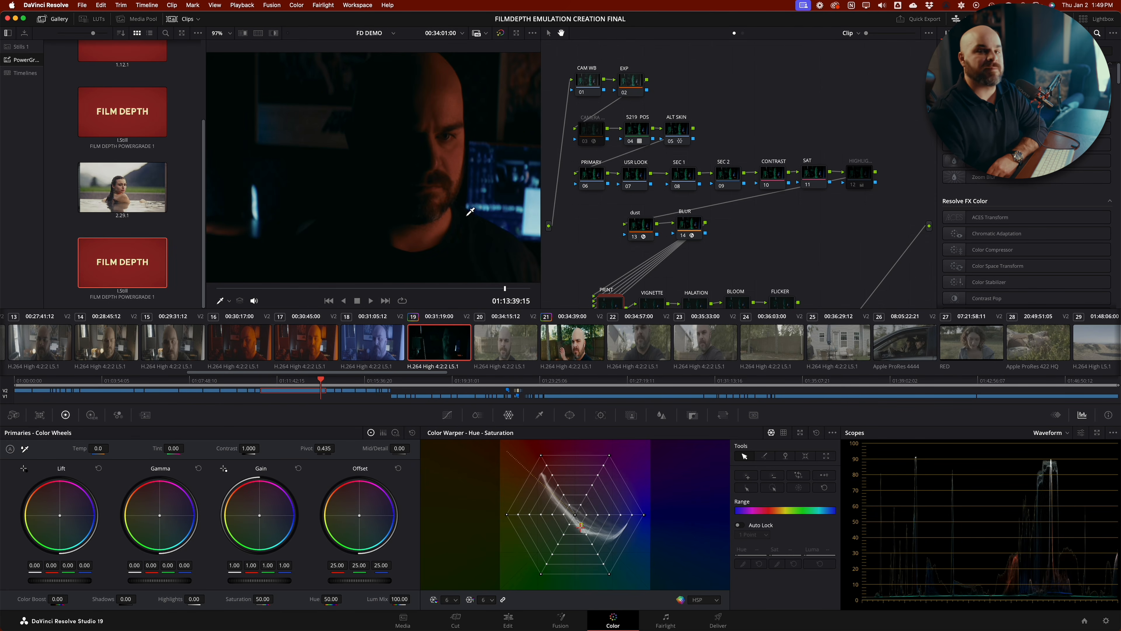
scroll(465, 194, "down", 5)
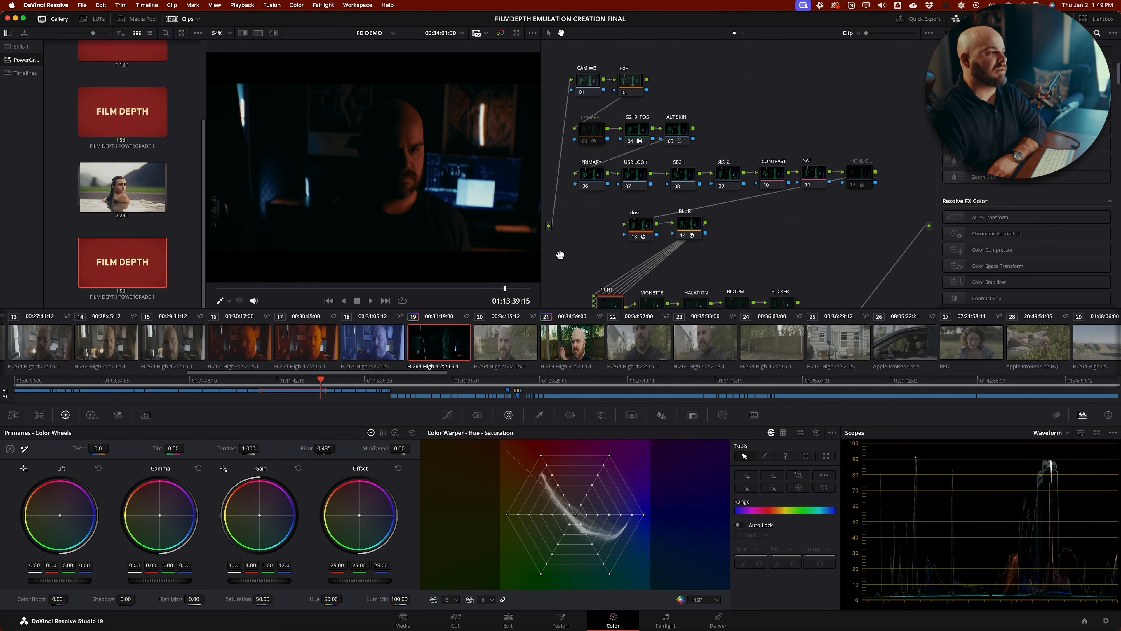
Step: Review the graded look of clip 30, the man facing the hills, at another frame
scroll(662, 353, "right", 10)
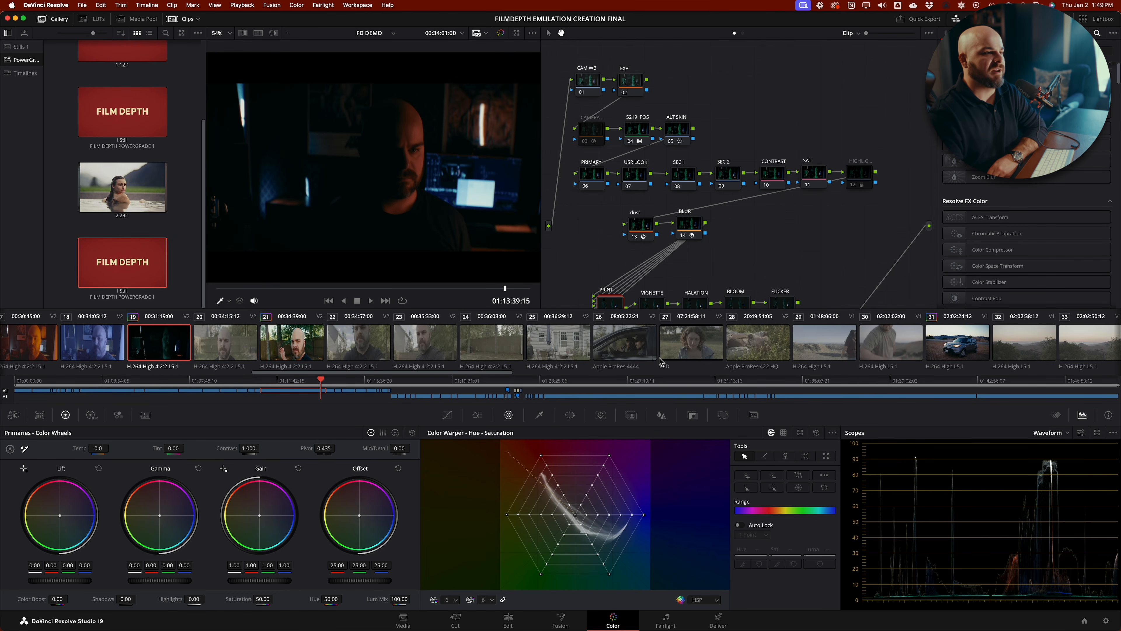
left_click(454, 352)
left_click_drag(459, 288, 313, 276)
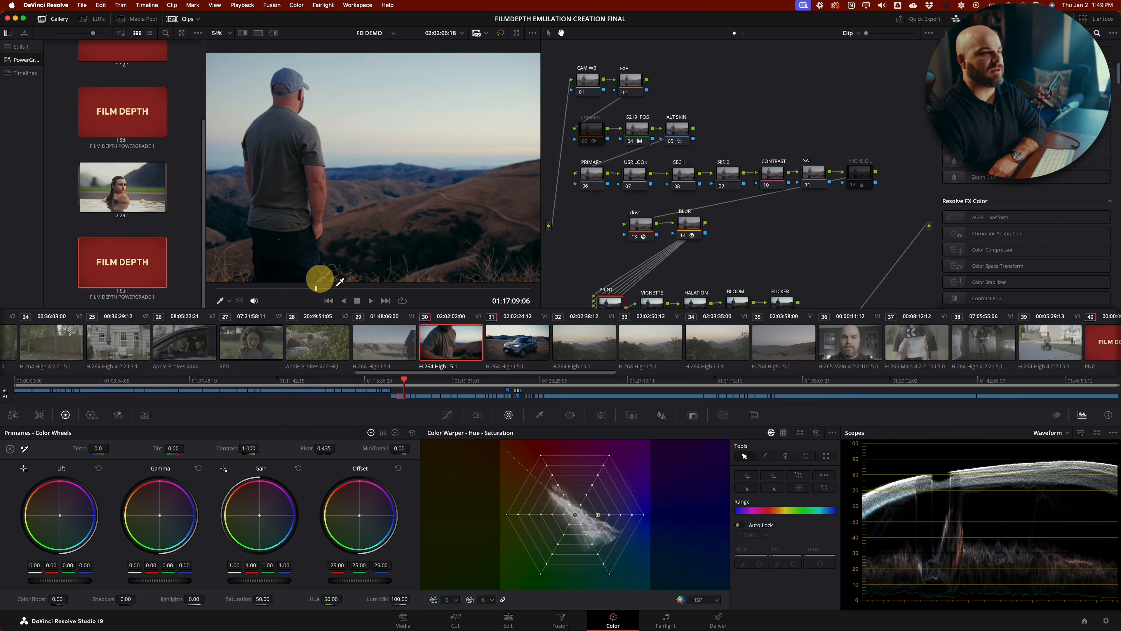
Step: Apply the newly imported FILM DEPTH still's grade to clip 39 of the child riding, viewing it at about 01:21:04:05
scroll(732, 353, "right", 4)
scroll(732, 353, "right", 4)
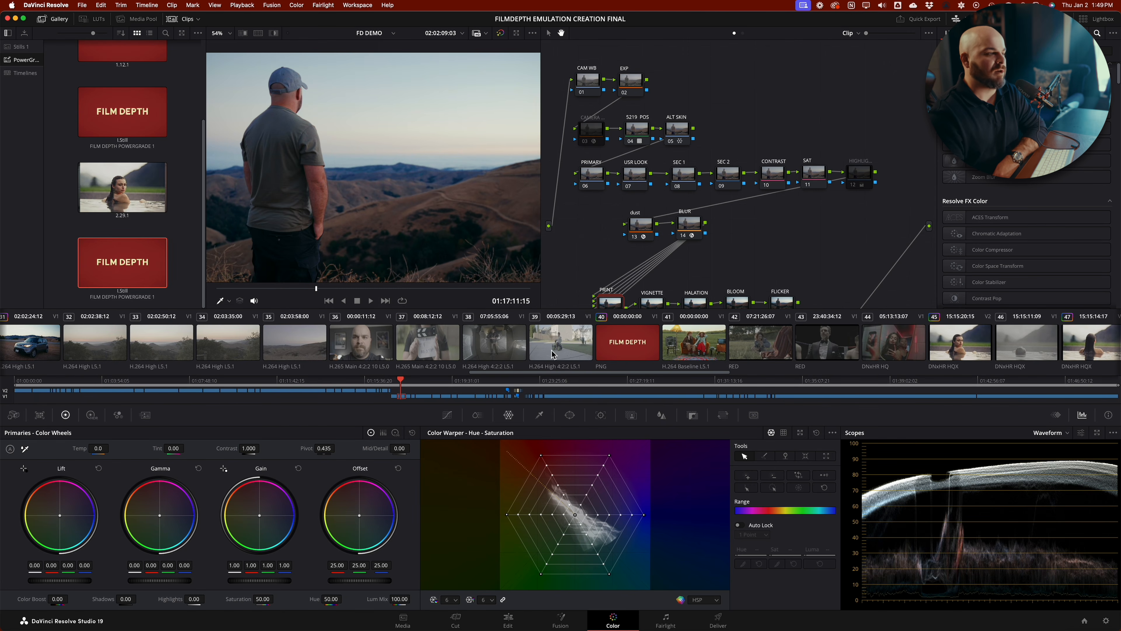
left_click(563, 347)
left_click_drag(423, 292, 335, 285)
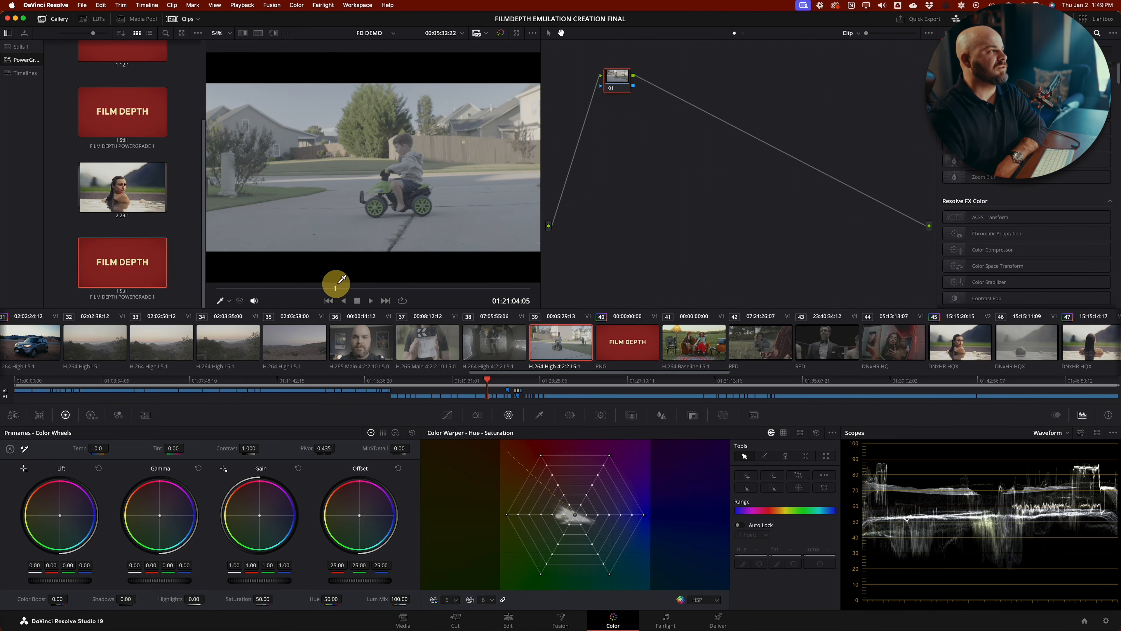
scroll(347, 263, "down", 2)
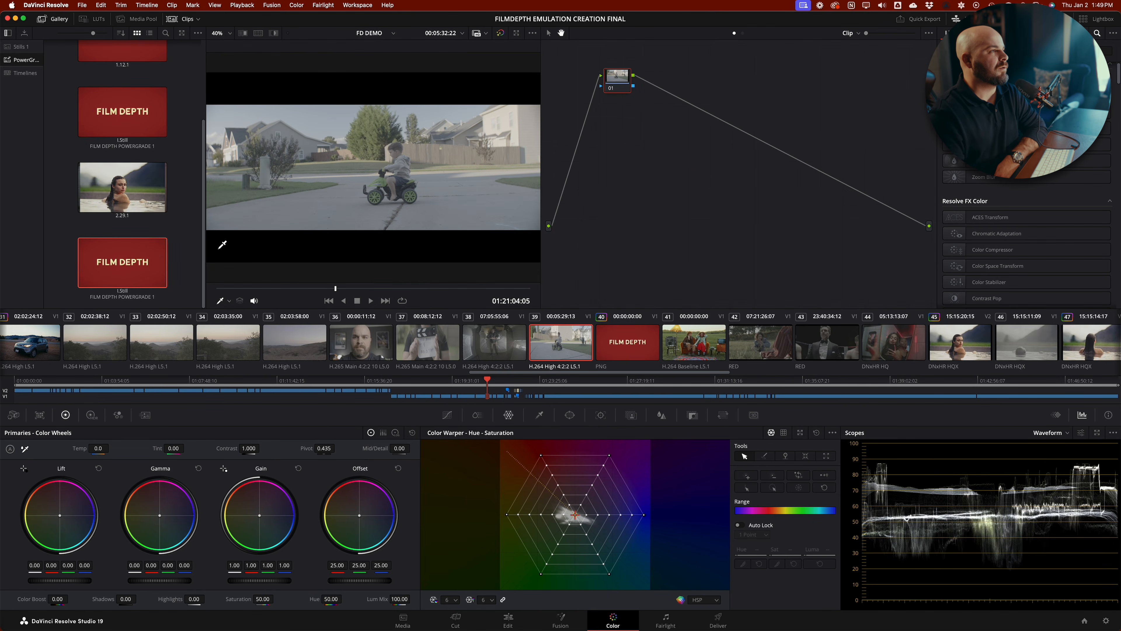
right_click(117, 278)
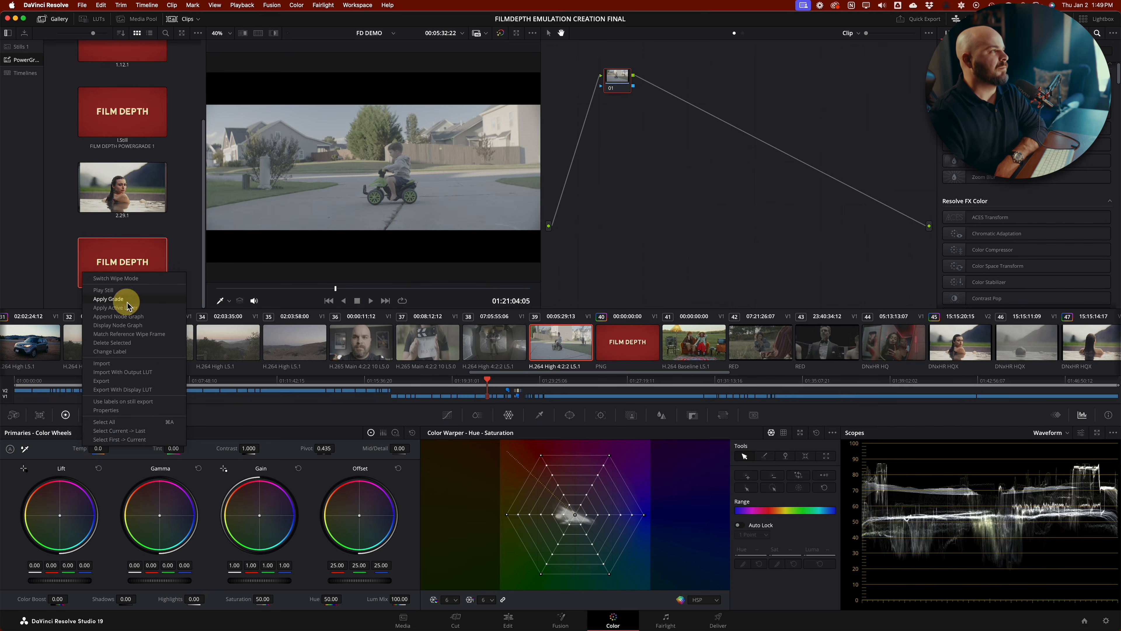
left_click(126, 300)
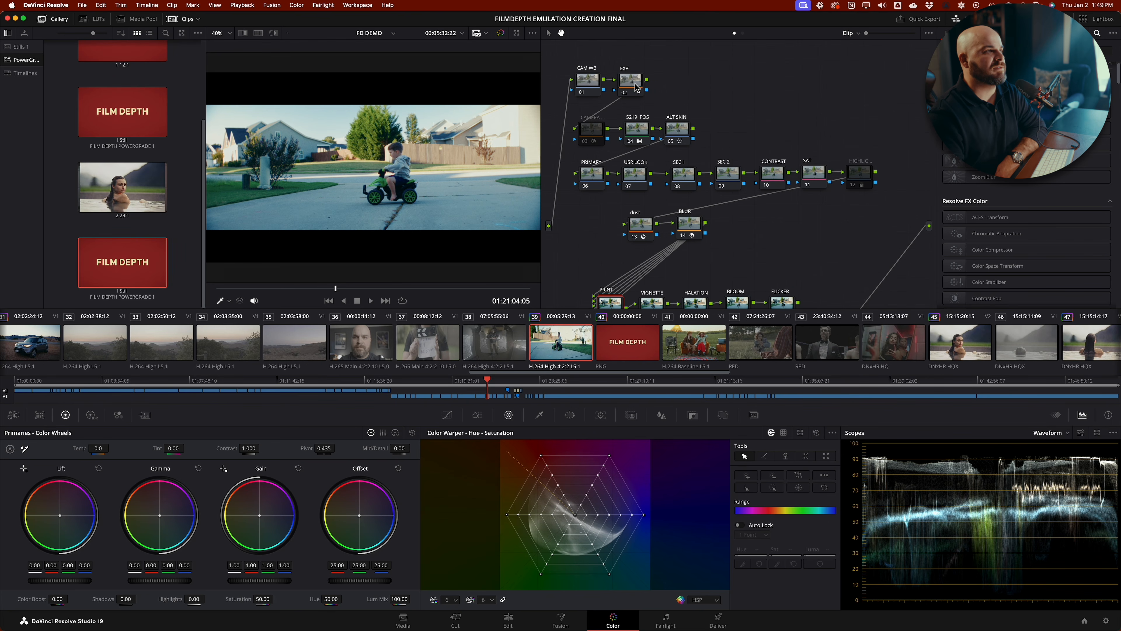
Step: Check that the 5219 POS node uses the 5219 - FD_00_65P_1 LUT from the FILM DEPTH 1.0 positive LUT folder
mouse_move(639, 143)
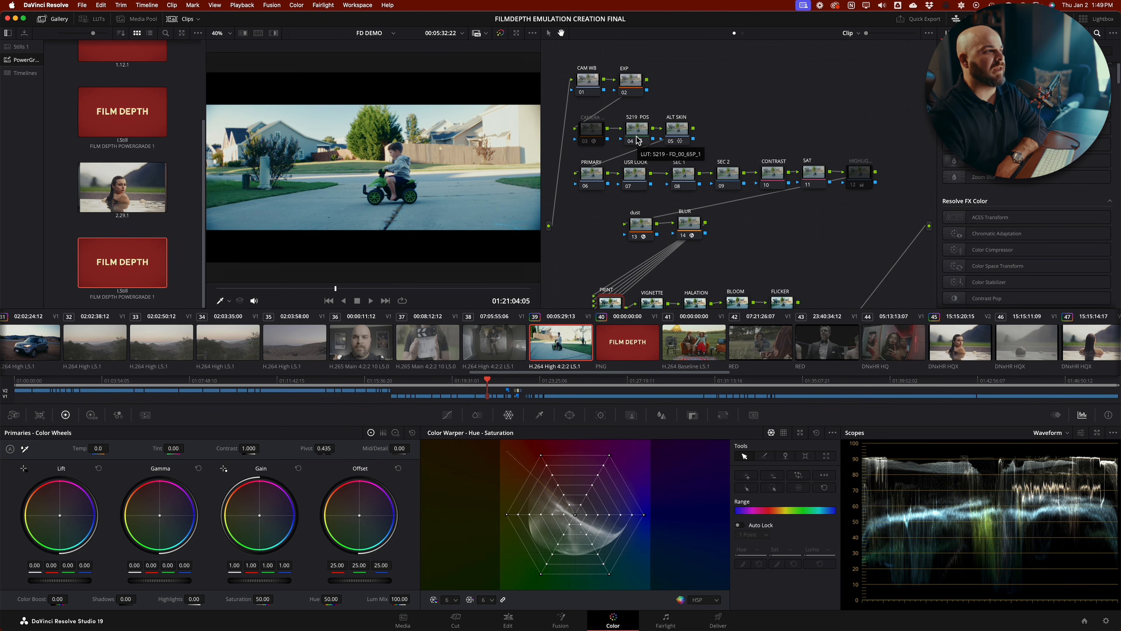
left_click(642, 135)
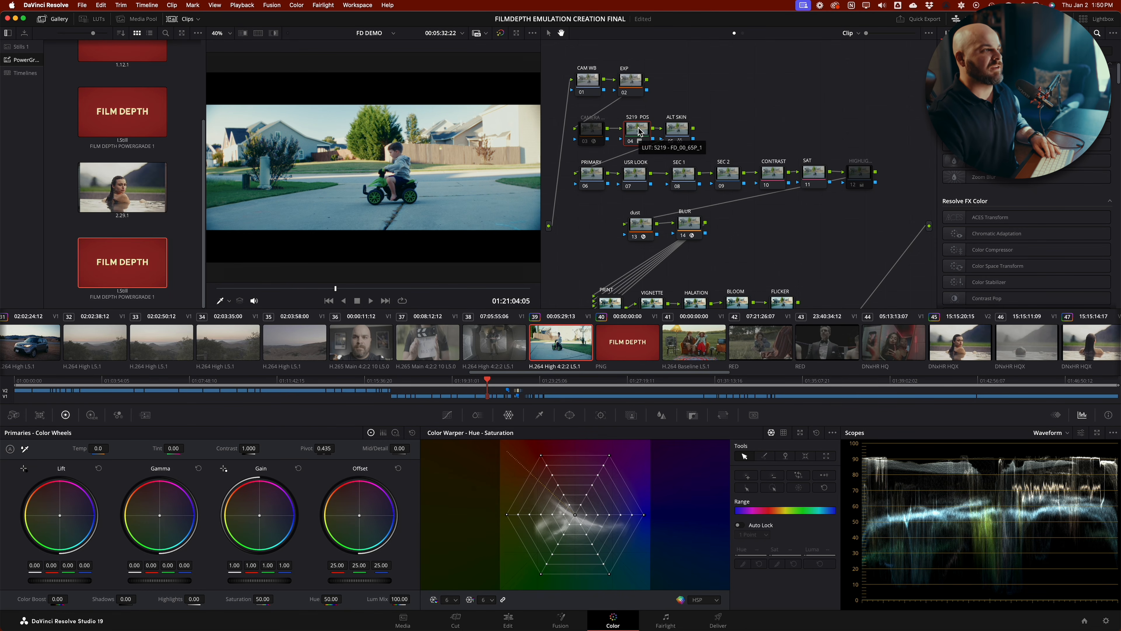
right_click(640, 132)
mouse_move(681, 234)
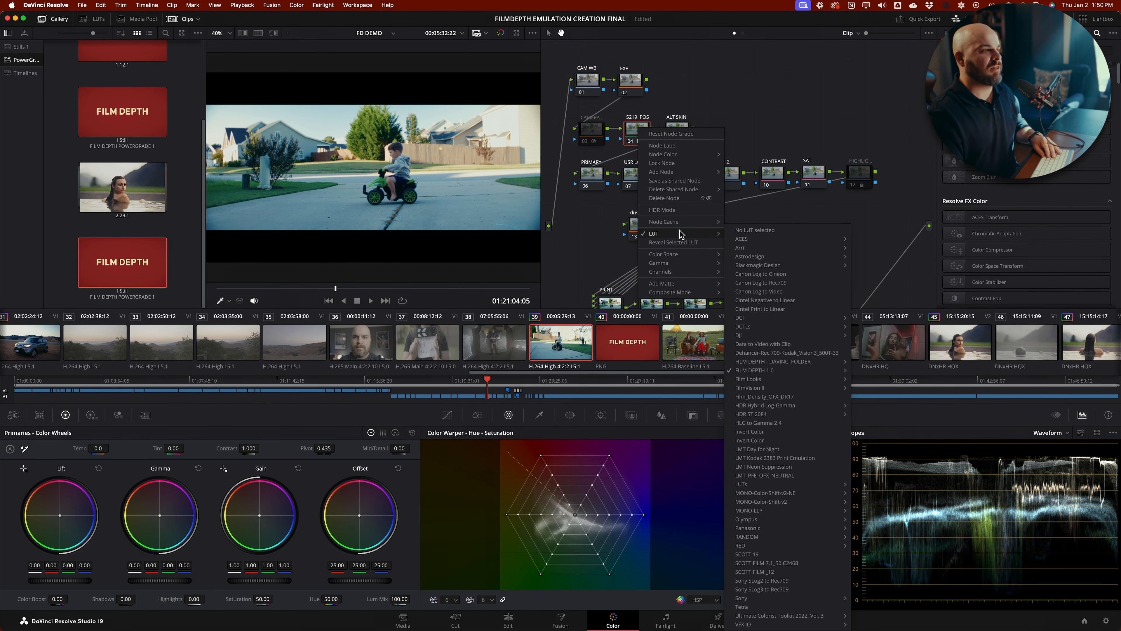
mouse_move(794, 371)
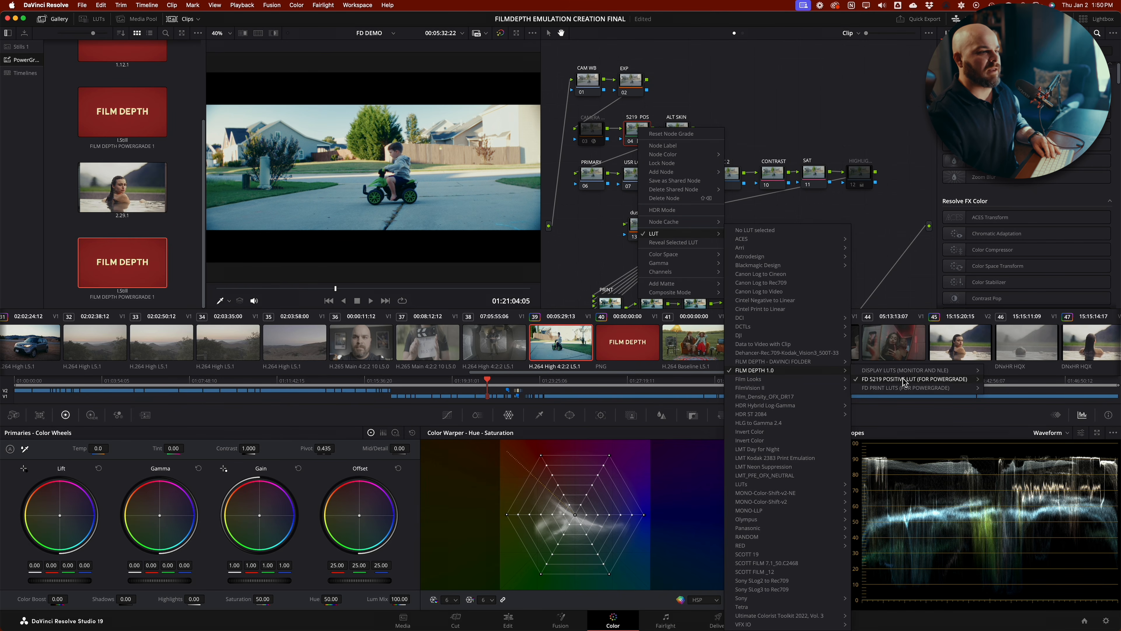
mouse_move(904, 381)
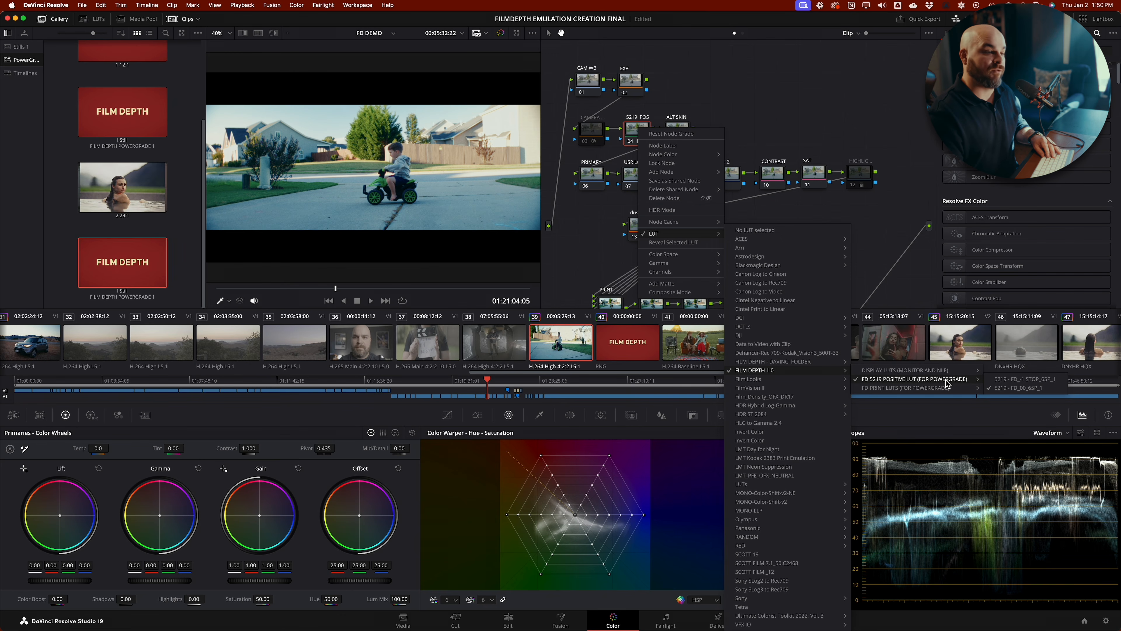
left_click(1016, 388)
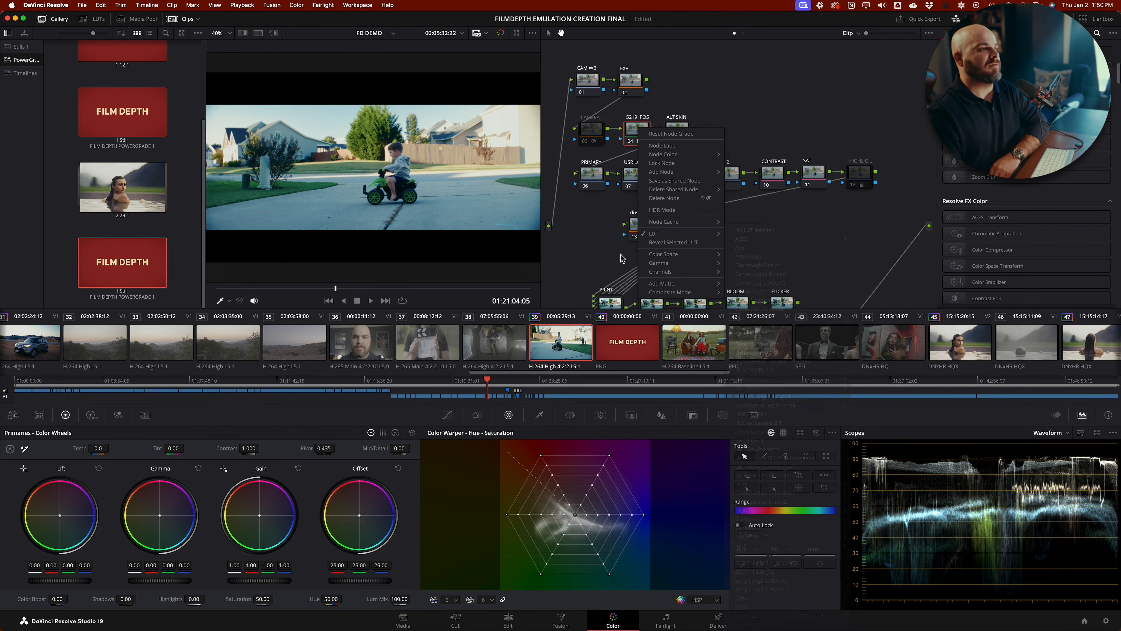
left_click(588, 240)
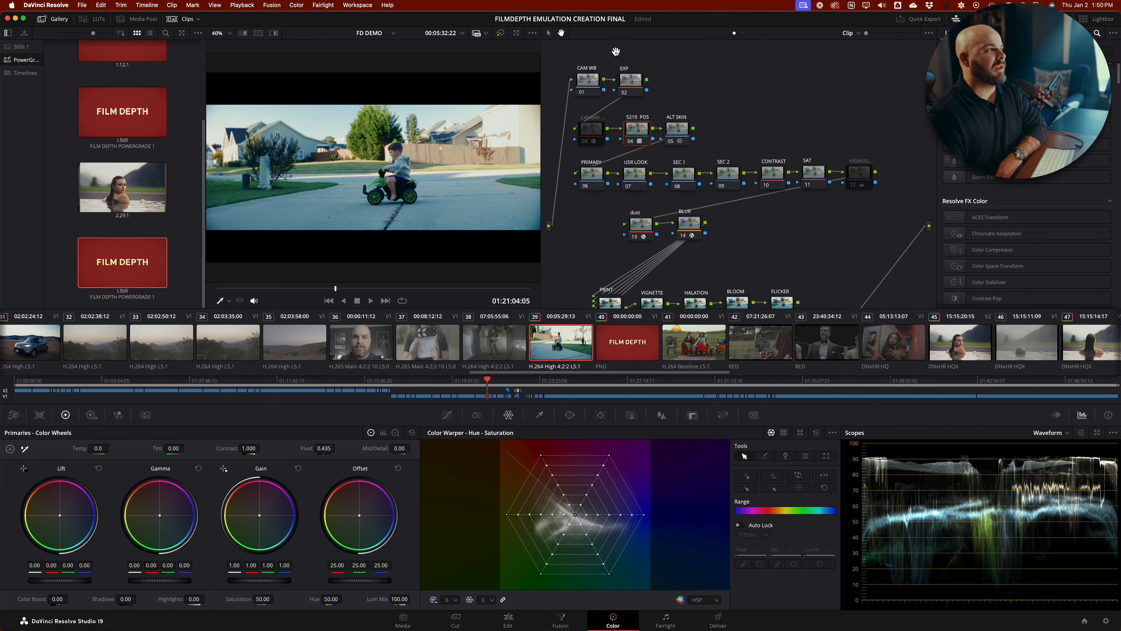
Step: Lower clip 39's exposure in the EXP node and warm the gamma slightly in the CAM WB node, checking the child close up
left_click(635, 82)
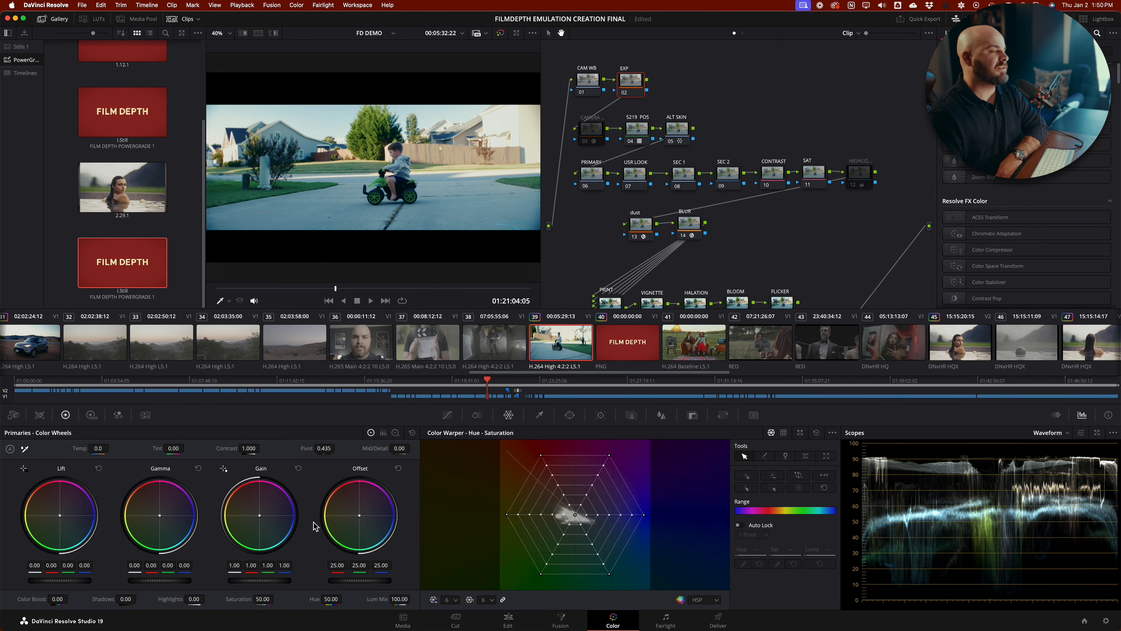
left_click(397, 434)
mouse_move(371, 582)
left_mouse_down()
mouse_move(320, 579)
mouse_move(356, 579)
left_mouse_up()
left_click(588, 80)
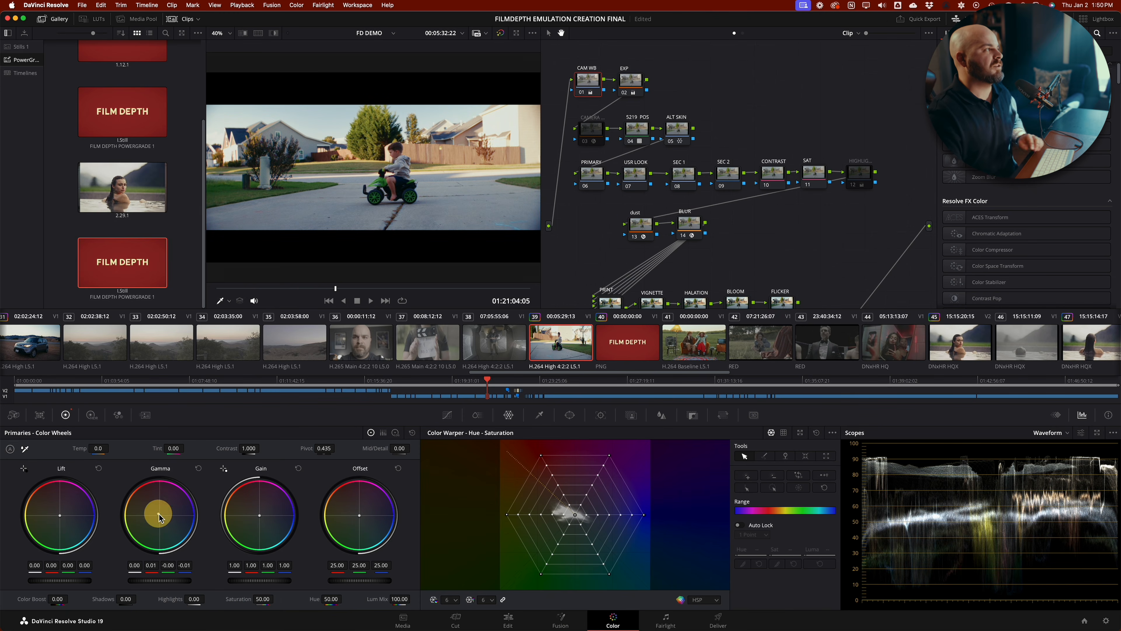
scroll(458, 243, "up", 3)
scroll(459, 242, "up", 1)
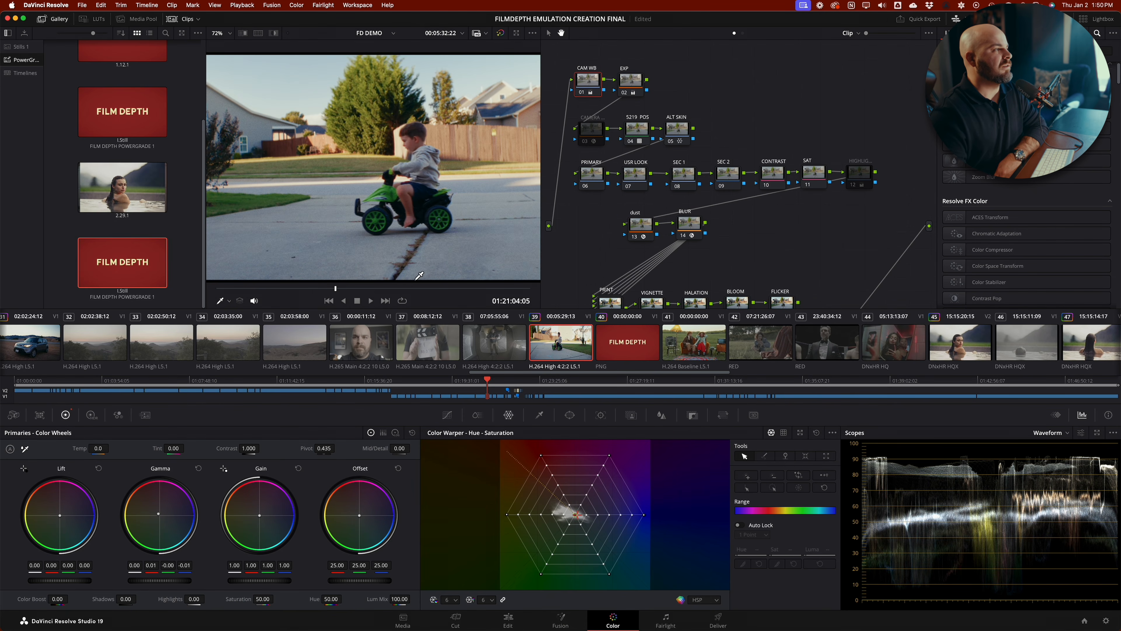
left_click_drag(411, 289, 365, 286)
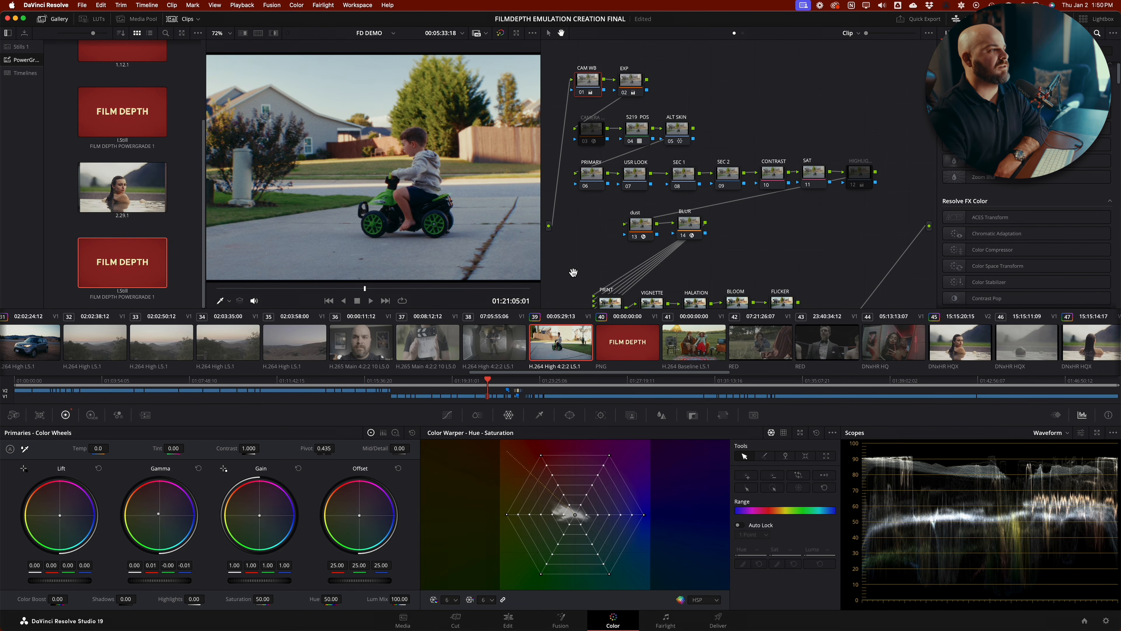
Step: Open clip 48 of the woman in the water and reset all its grades and nodes
scroll(591, 256, "down", 2)
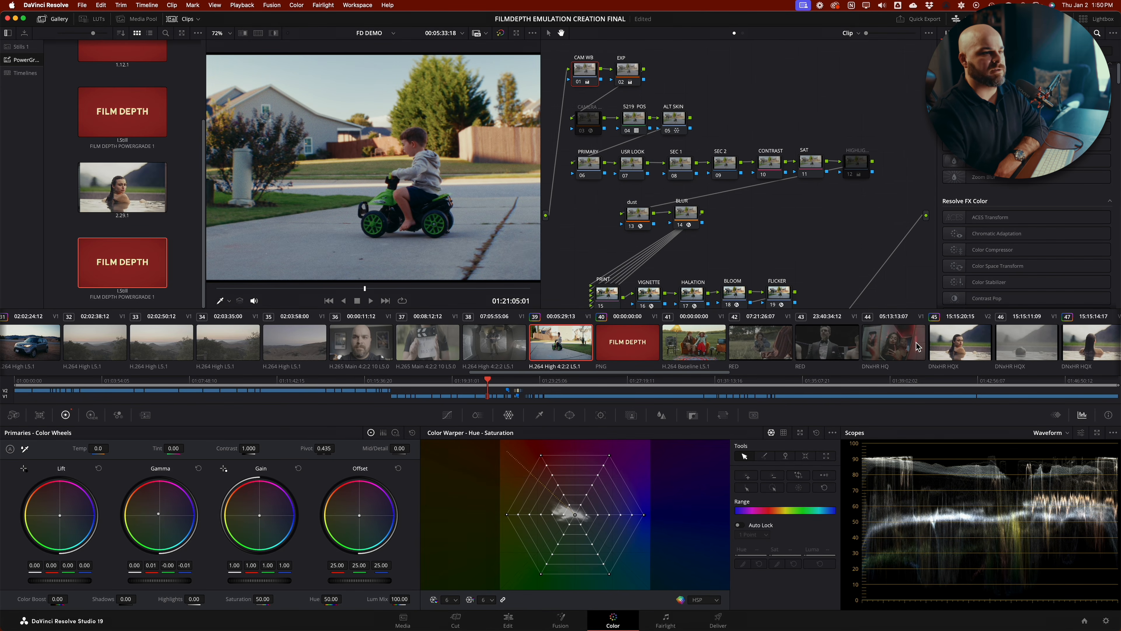
scroll(918, 347, "right", 10)
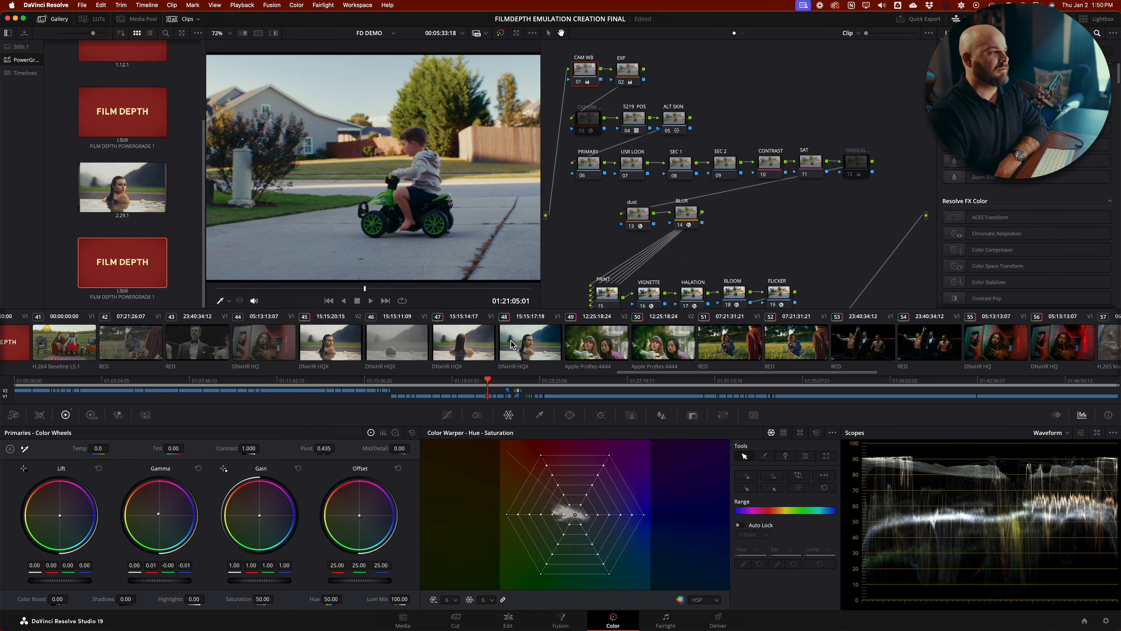
left_click(512, 344)
left_click(305, 286)
left_click_drag(306, 286, 334, 287)
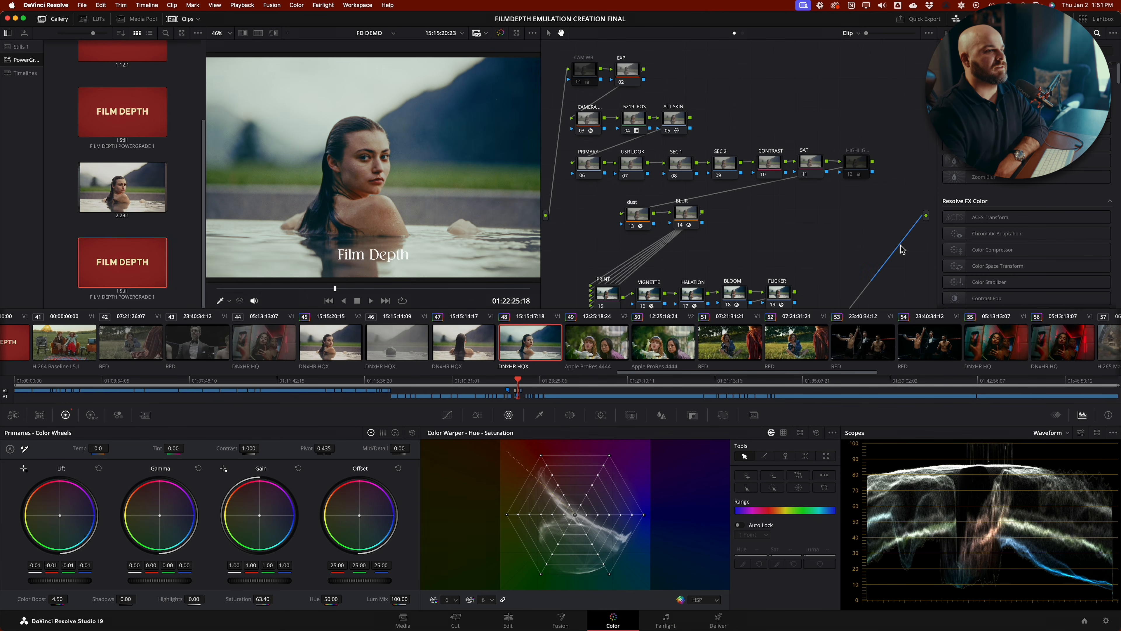
left_click(900, 246)
left_click_drag(884, 278, 771, 202)
left_click_drag(722, 263, 829, 132)
left_click_drag(795, 202, 893, 263)
right_click(734, 217)
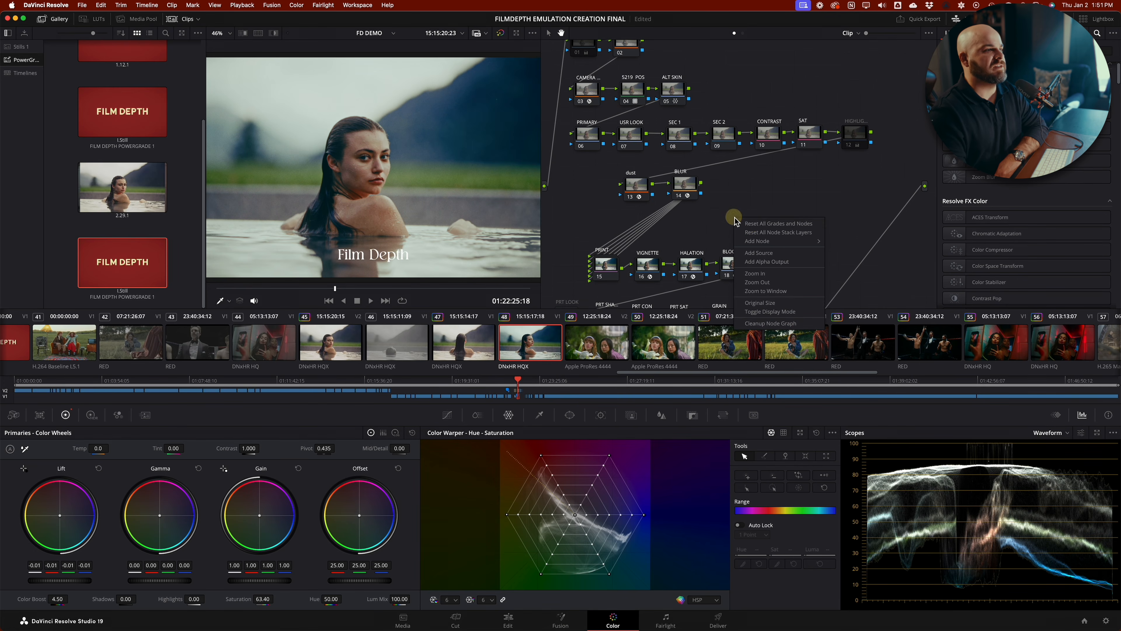
left_click(750, 223)
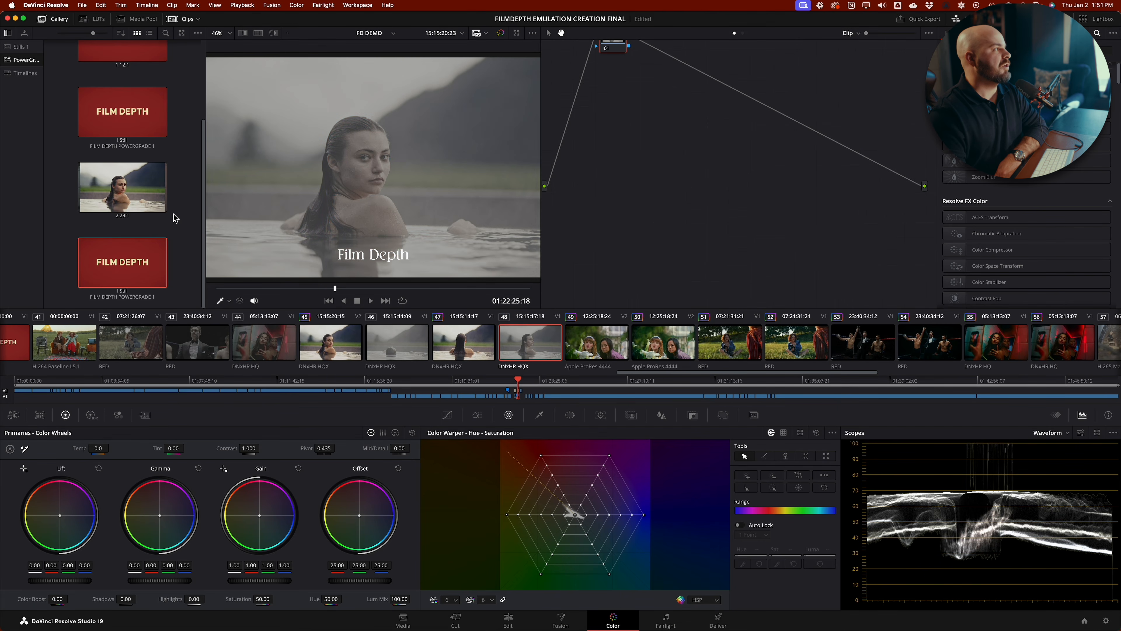
Step: Apply the grade of the newly imported FILM DEPTH still to clip 48
scroll(187, 259, "up", 1)
right_click(147, 273)
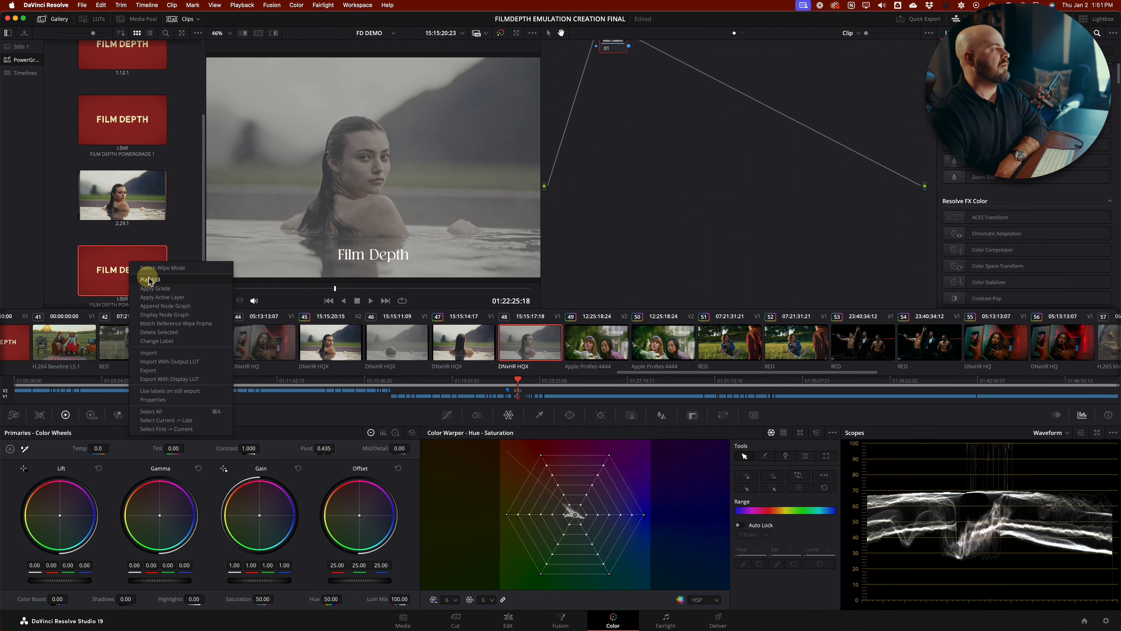
left_click(154, 292)
left_click_drag(762, 195, 781, 235)
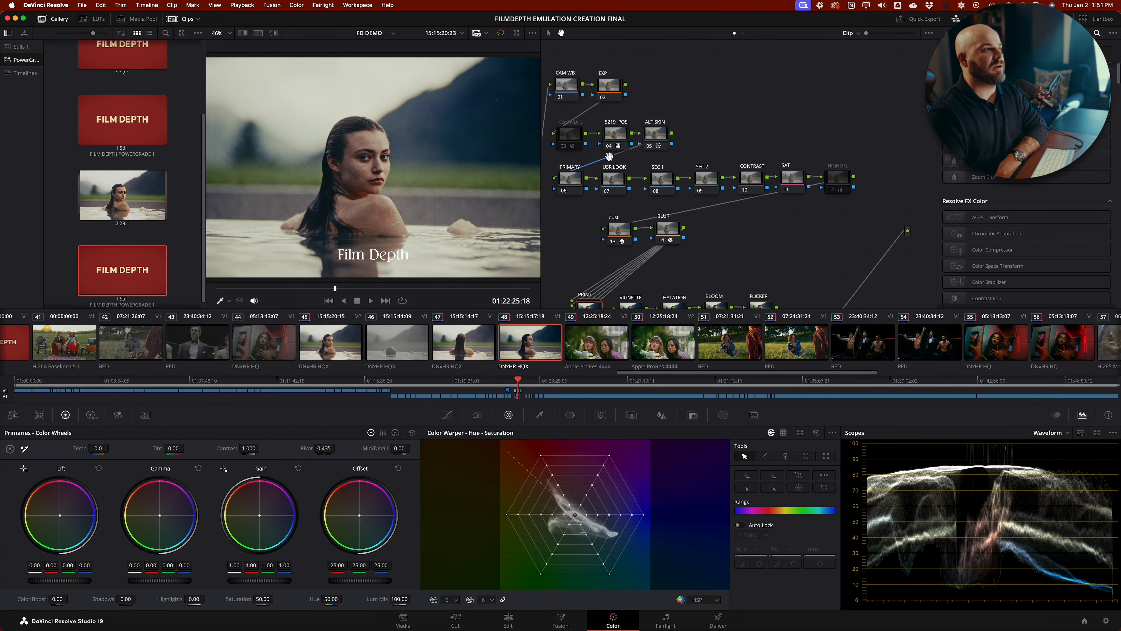
Step: Enable clip 48's CAMERA node and set its Color Space Transform adaptation to about 10.12
left_click(573, 138)
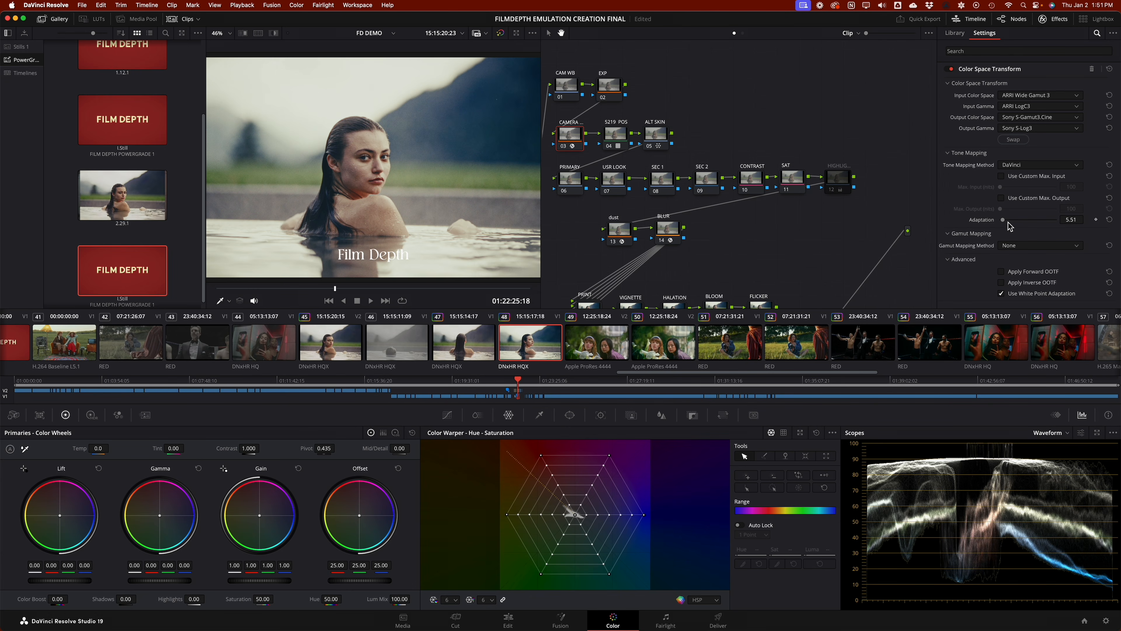
left_click_drag(1006, 224, 1006, 221)
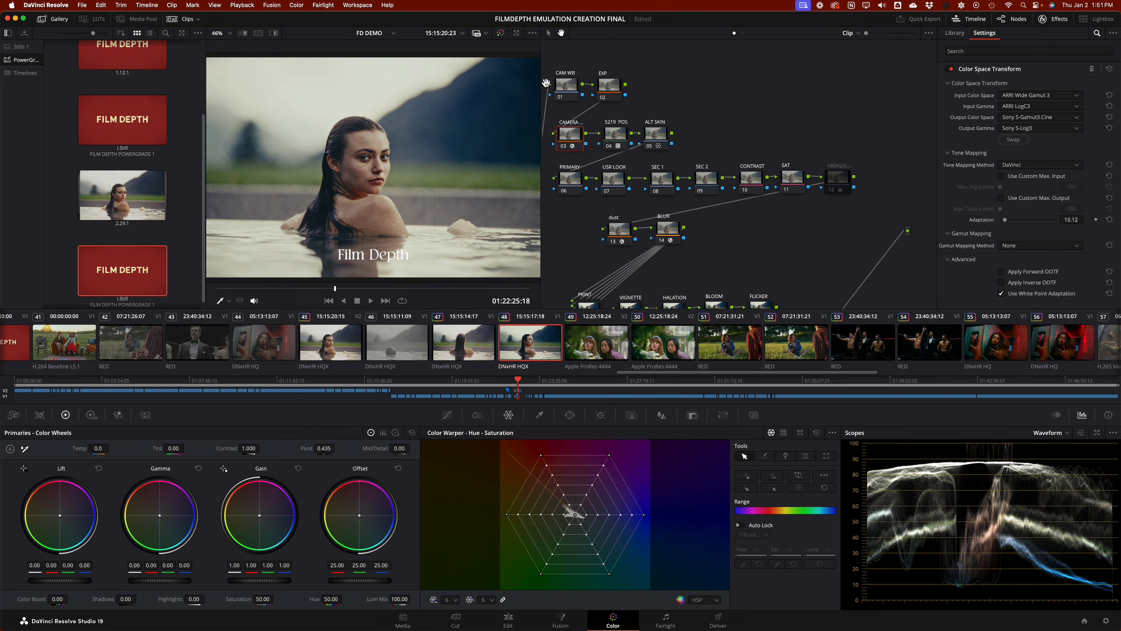
left_click_drag(729, 114, 726, 103)
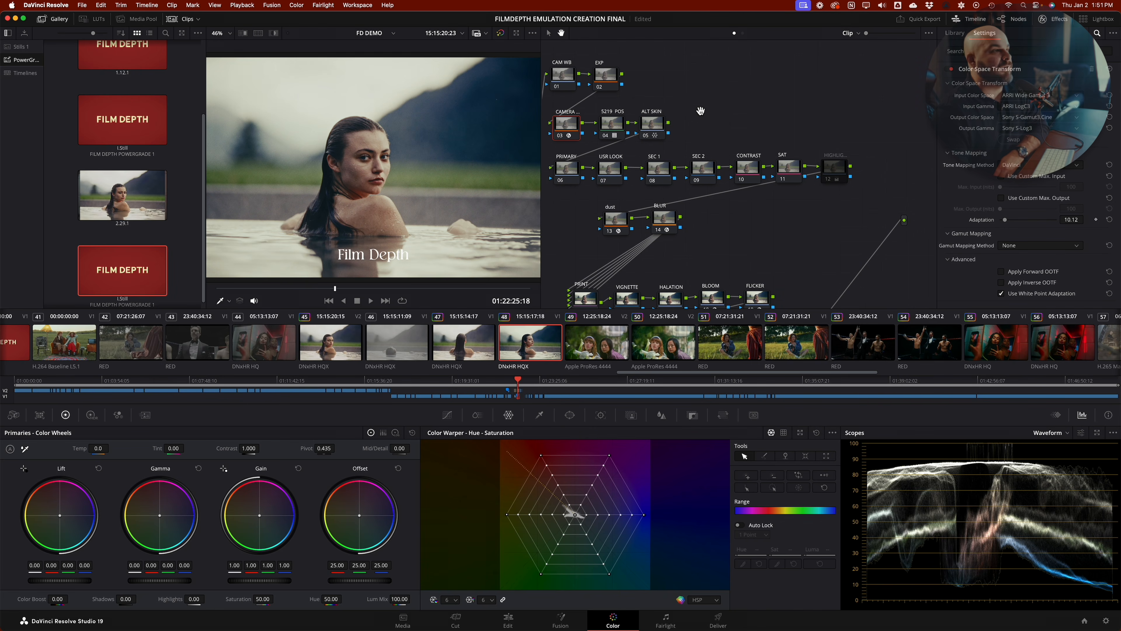
left_click_drag(748, 257, 754, 253)
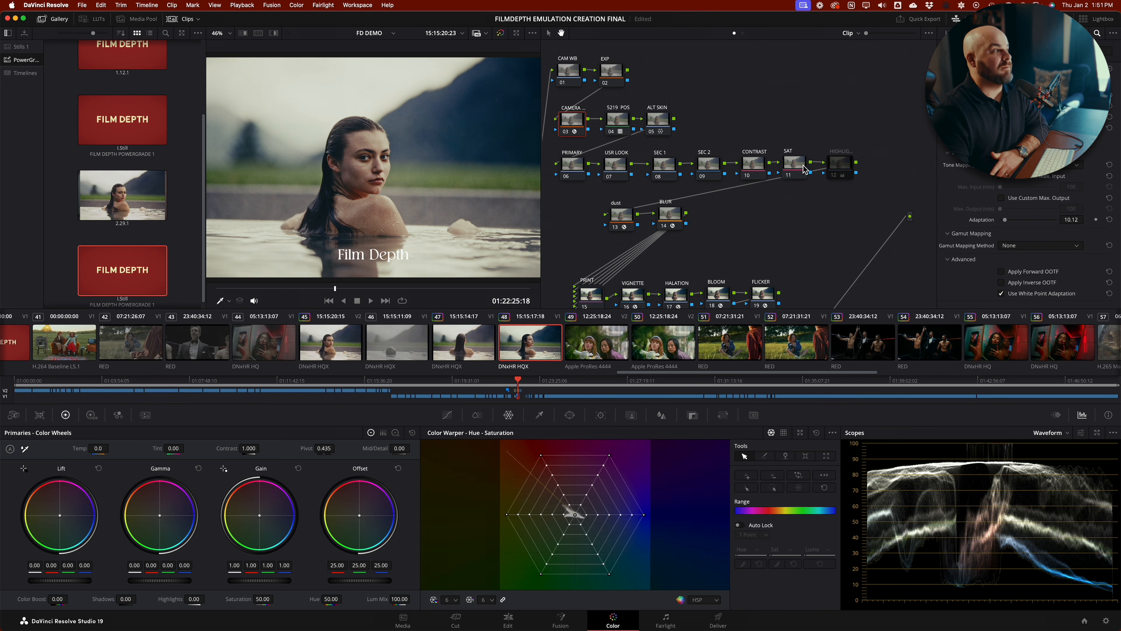
left_click_drag(772, 106, 771, 120)
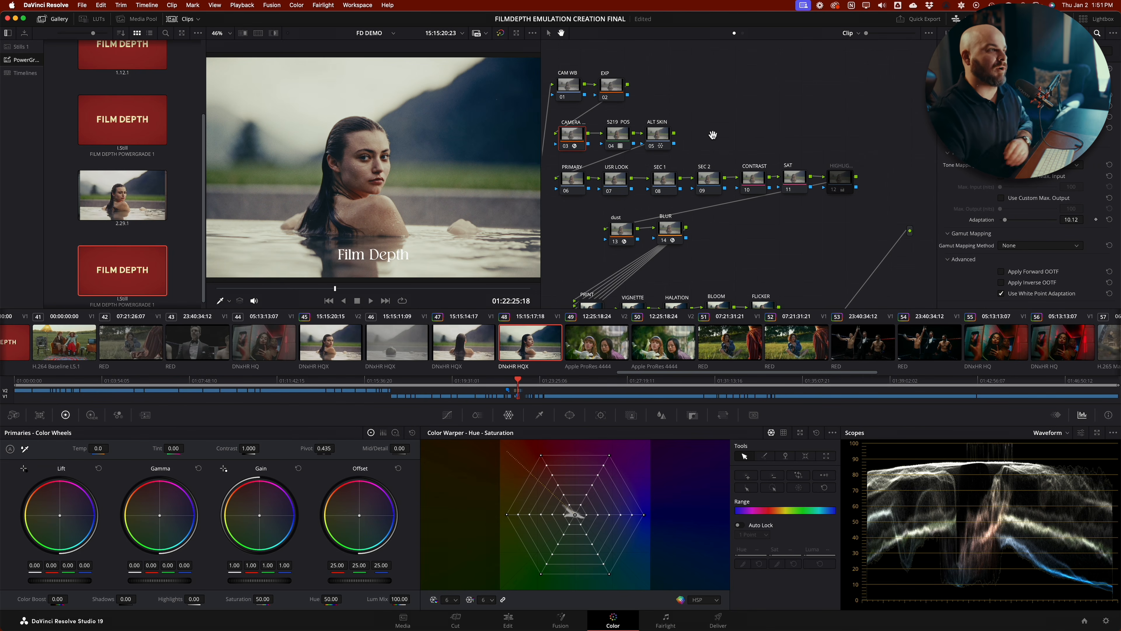
Step: Compare clip 48 with the ALT SKIN node disabled and enabled, leaving it enabled
left_click(658, 136)
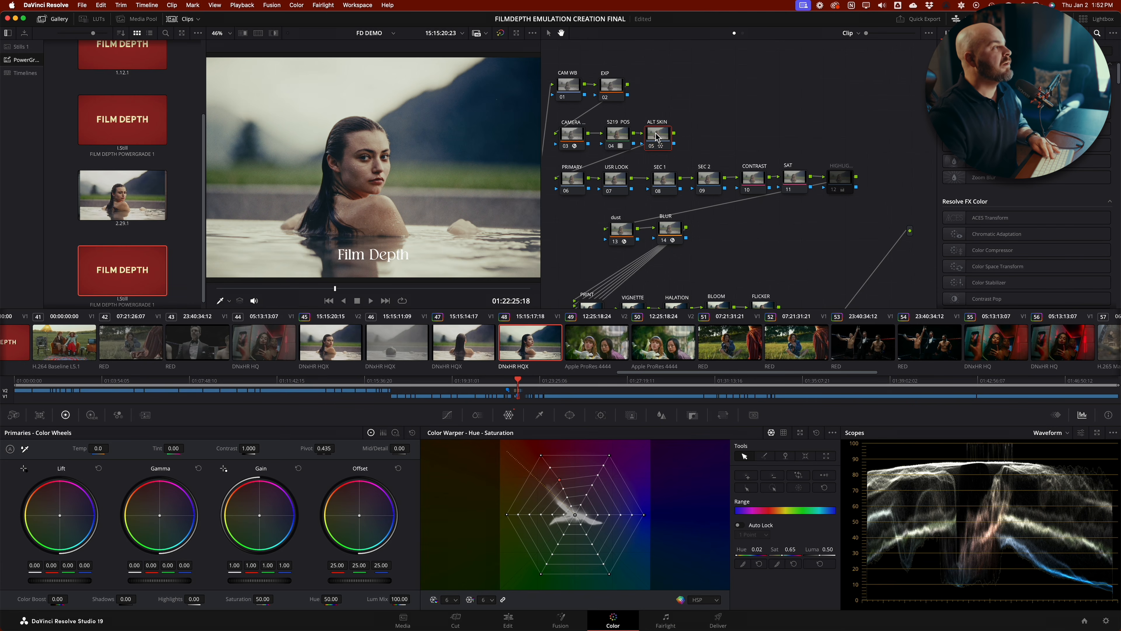
key("super+d")
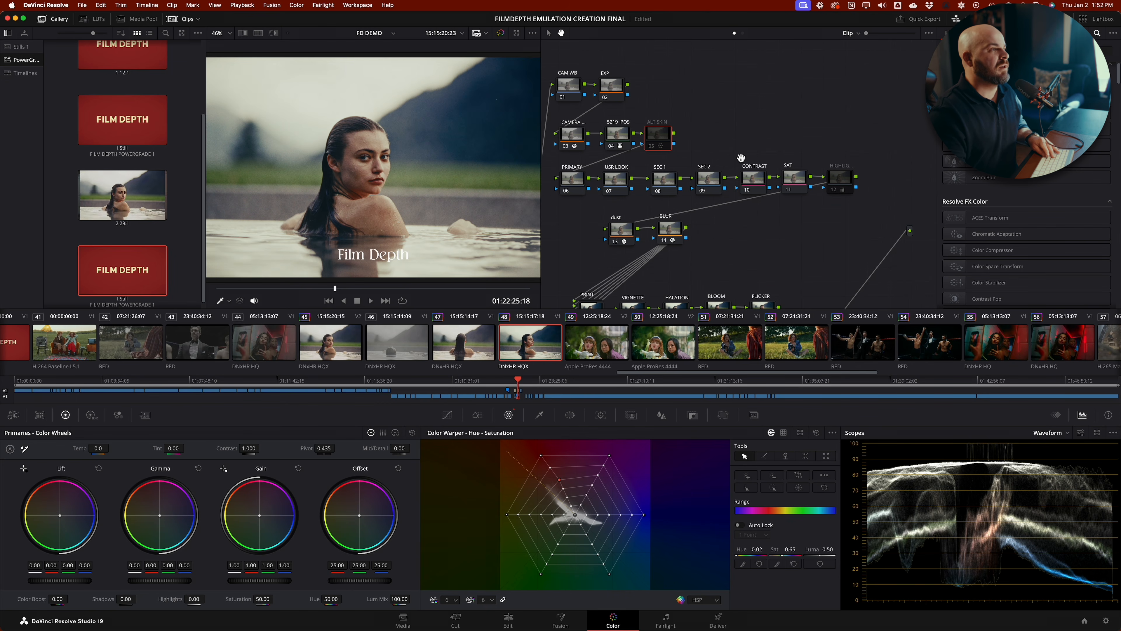
key("super+d")
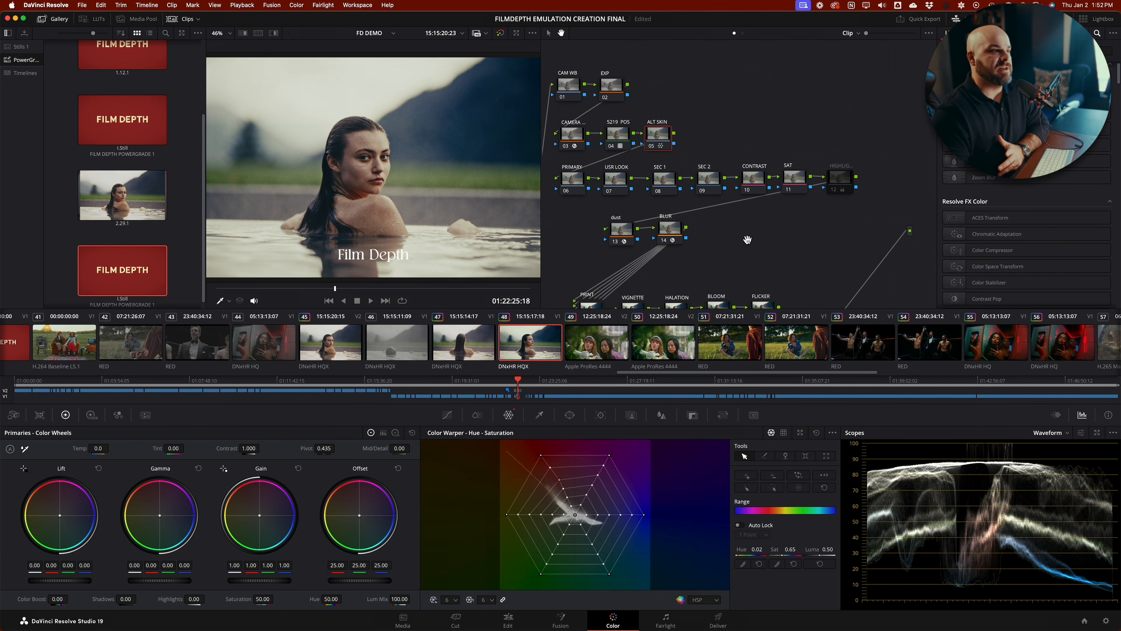
Step: Disable the PRINT node on clip 48
left_click(588, 305)
scroll(693, 265, "down", 2)
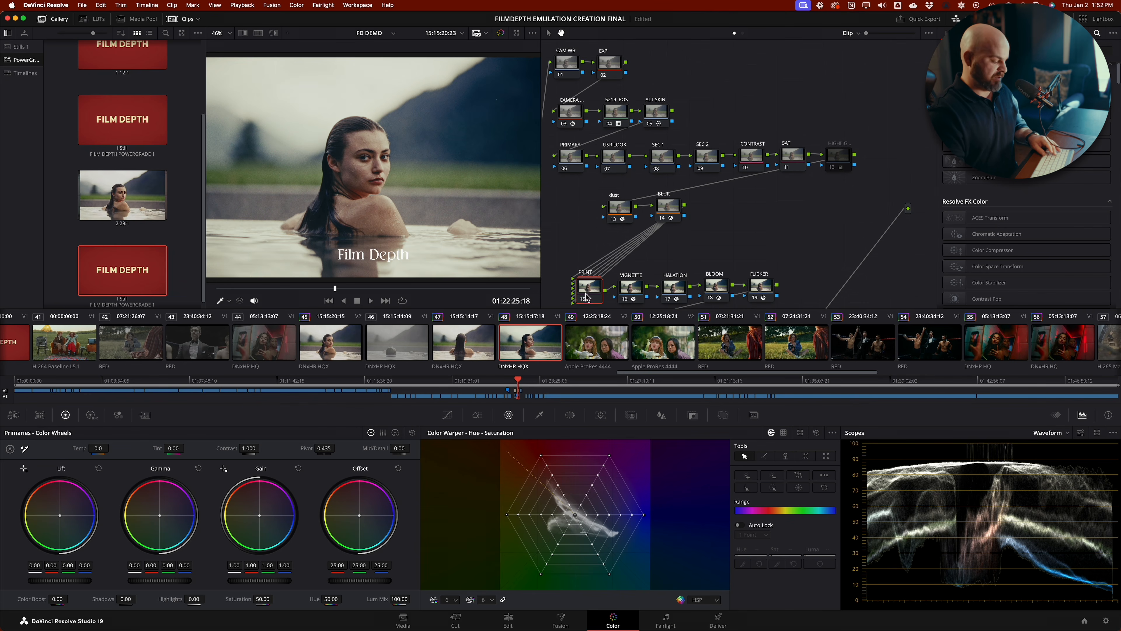
key("super+d")
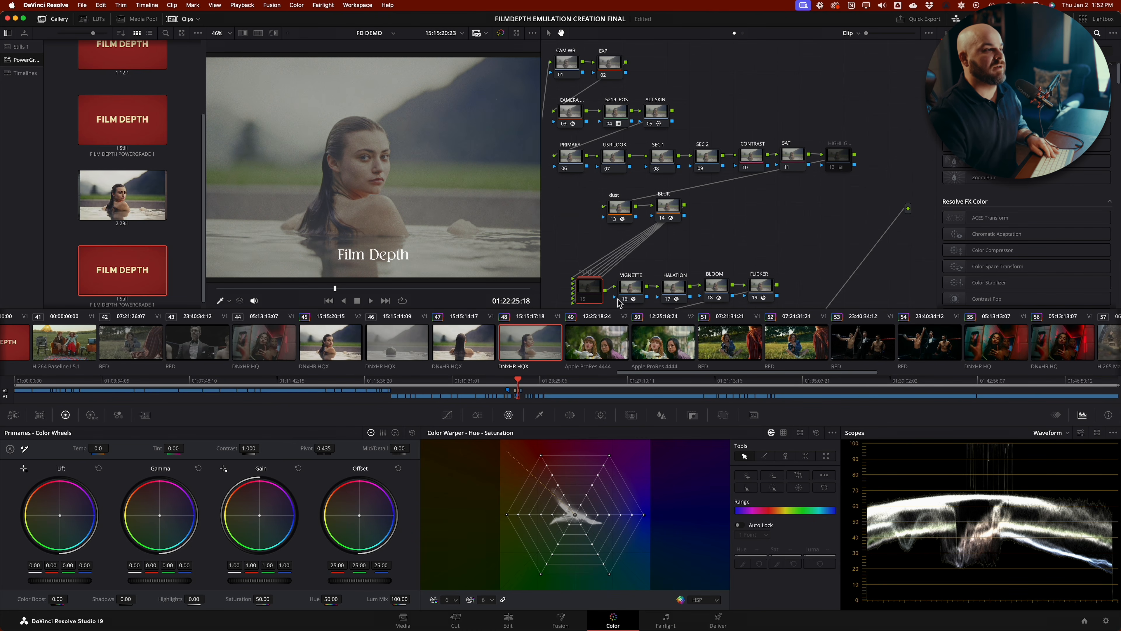
Step: Try a manual print look with a contrast of 1.382 and a custom curve in PRT CON plus more saturation in PRT SAT
scroll(637, 283, "down", 3)
left_click(638, 283)
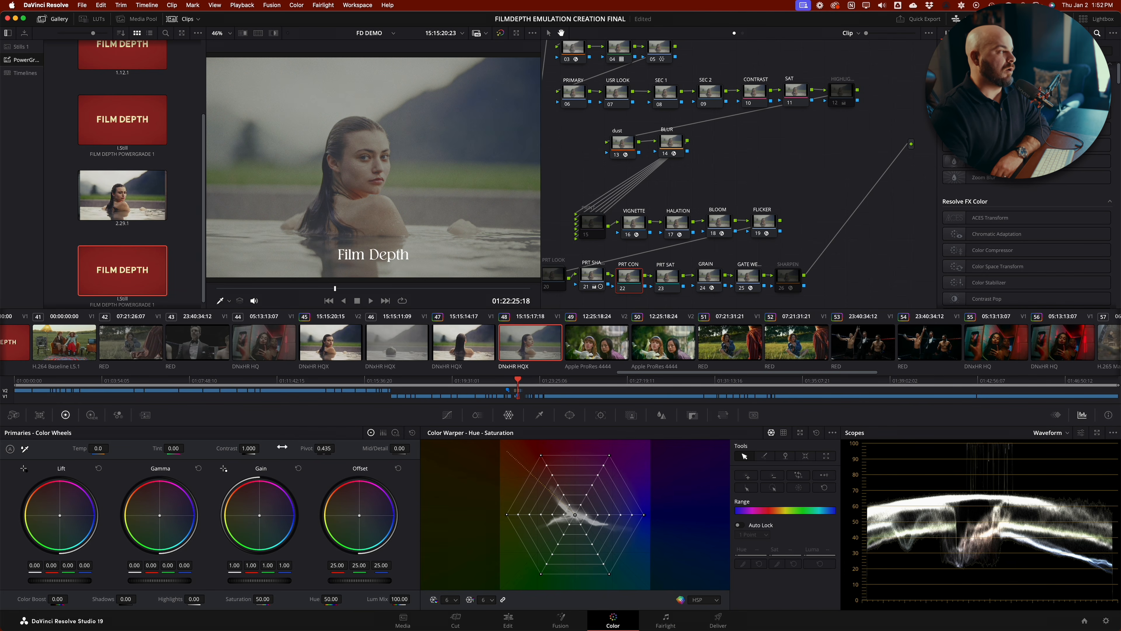
mouse_move(249, 448)
left_mouse_down()
mouse_move(329, 447)
mouse_move(249, 448)
left_mouse_up()
left_click(446, 415)
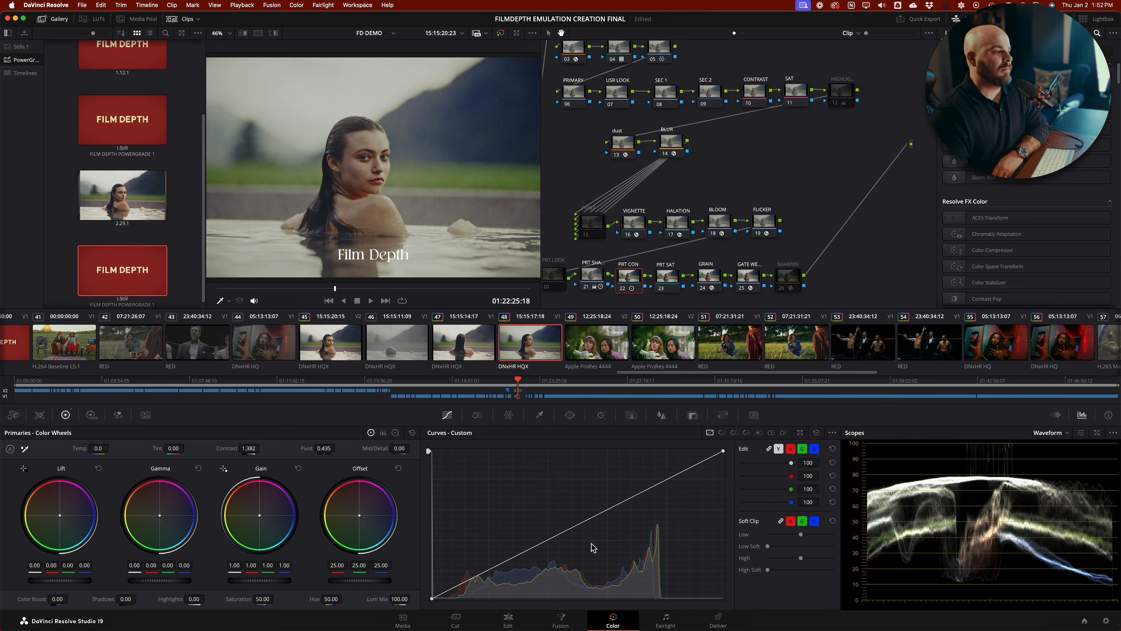
left_click_drag(510, 565, 522, 566)
key("shift+apostrophe")
left_click_drag(262, 599, 270, 599)
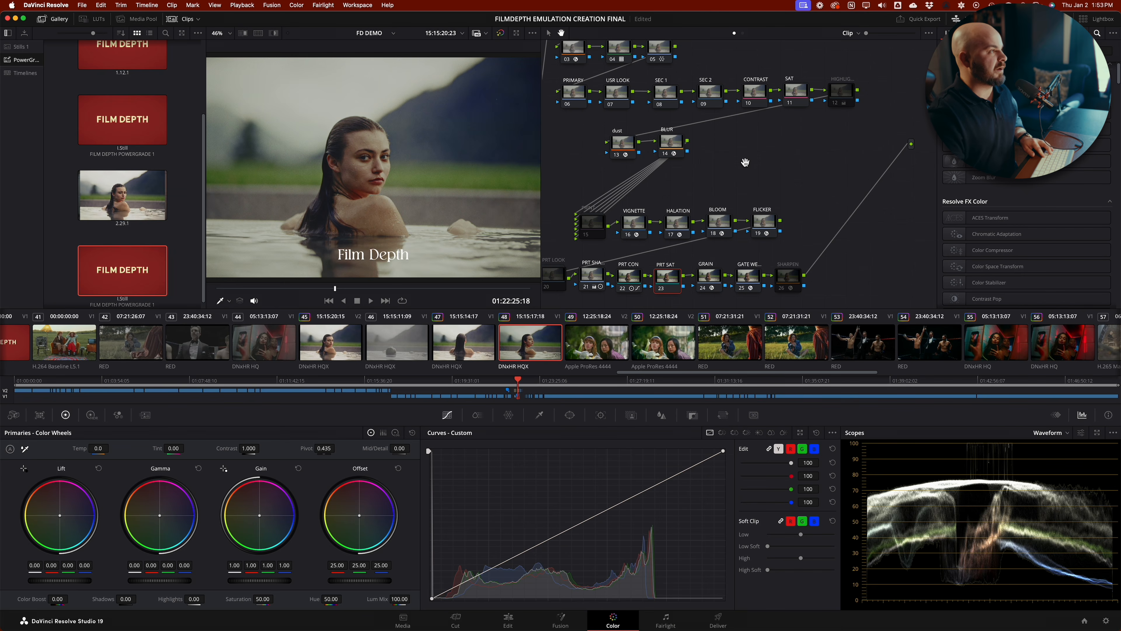
Step: Undo the manual PRT CON and PRT SAT adjustments and enable the PRINT node again
key("super+z")
key("super+z")
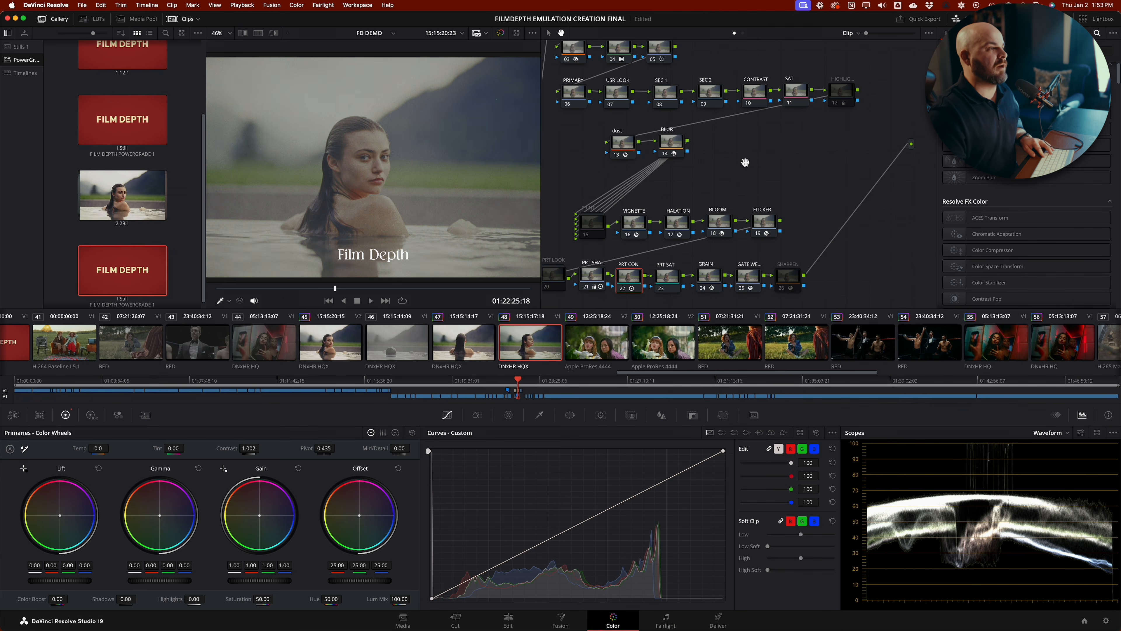
key("super+z")
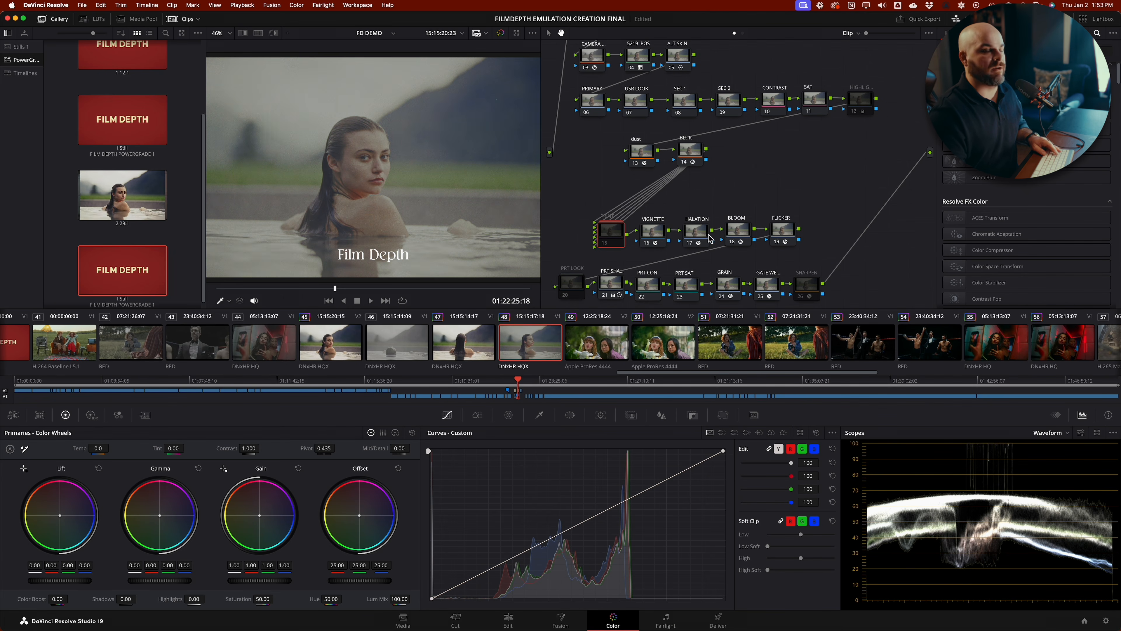
key("super+d")
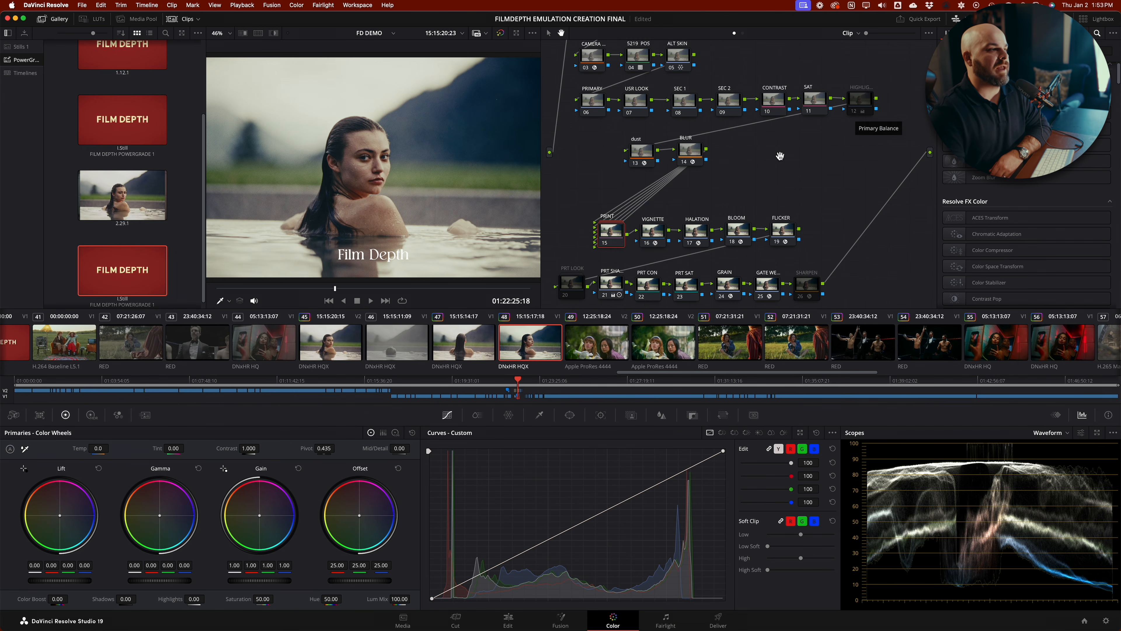
Step: Open the PRINT compound node on clip 48 and preview the 2383 55 and 2383 60 print LUT nodes in place of 2383 65
double_click(610, 232)
left_click_drag(795, 207, 644, 189)
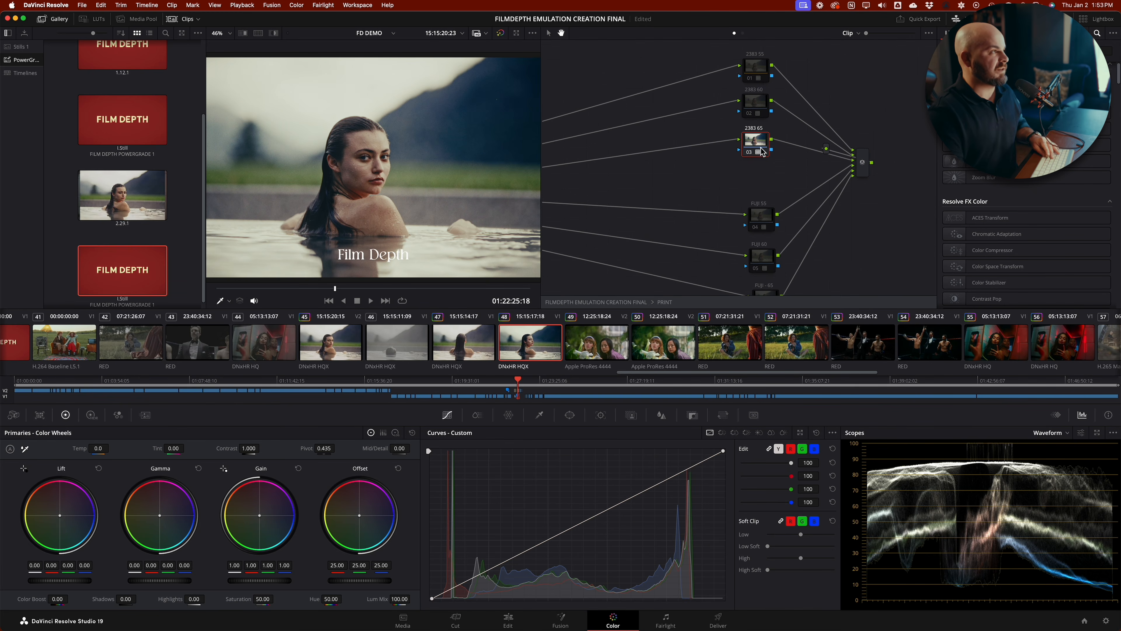
left_click(755, 67)
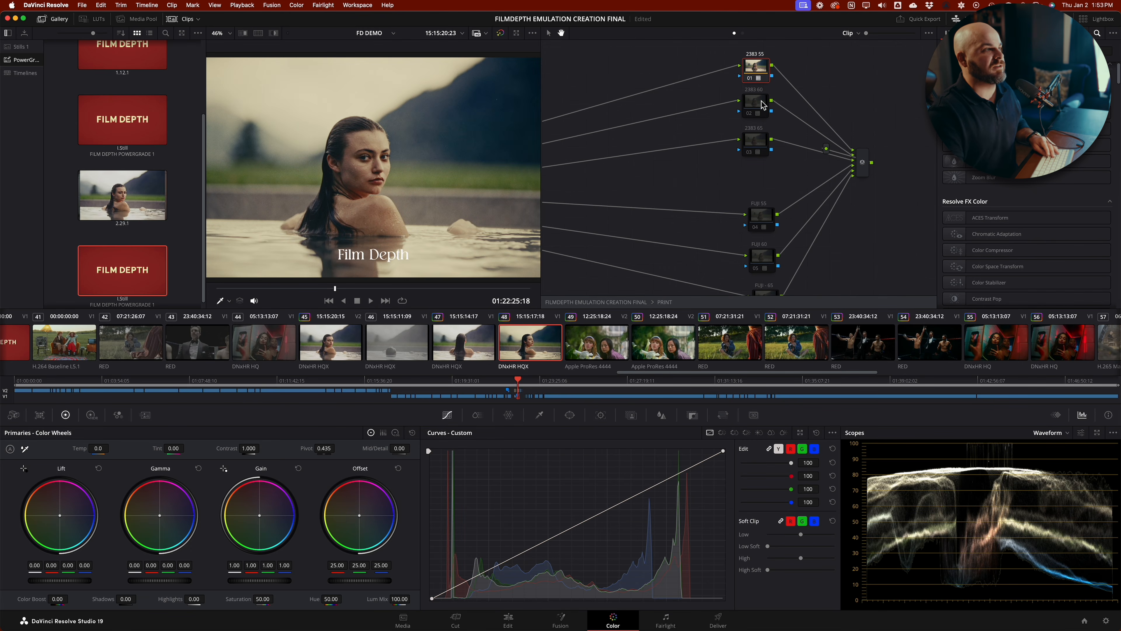
left_click(763, 104)
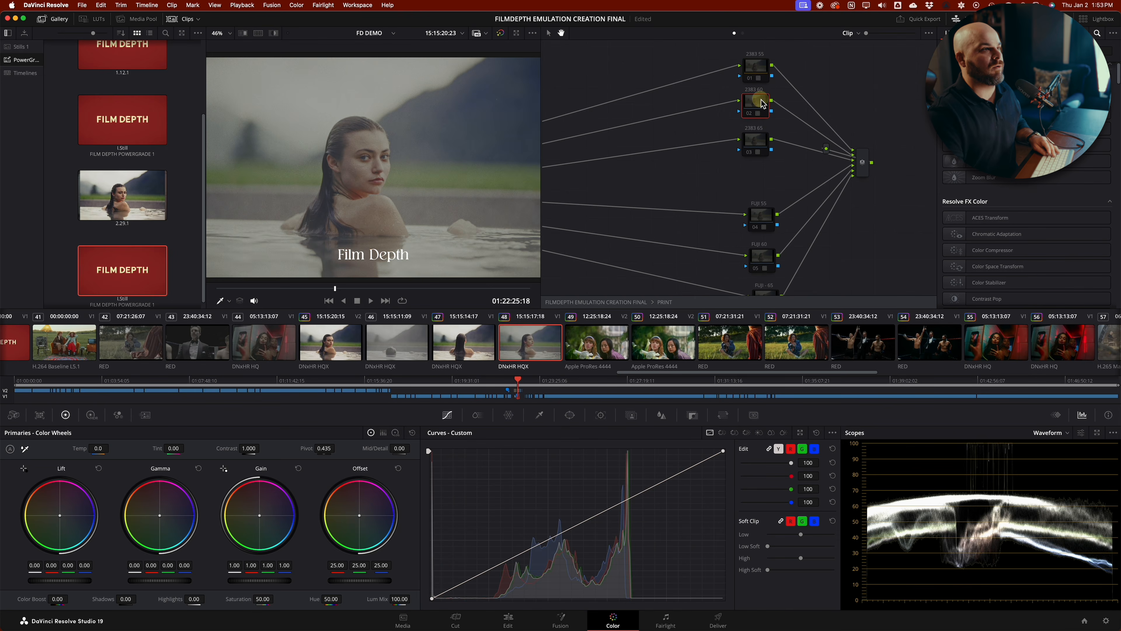
key("super+d")
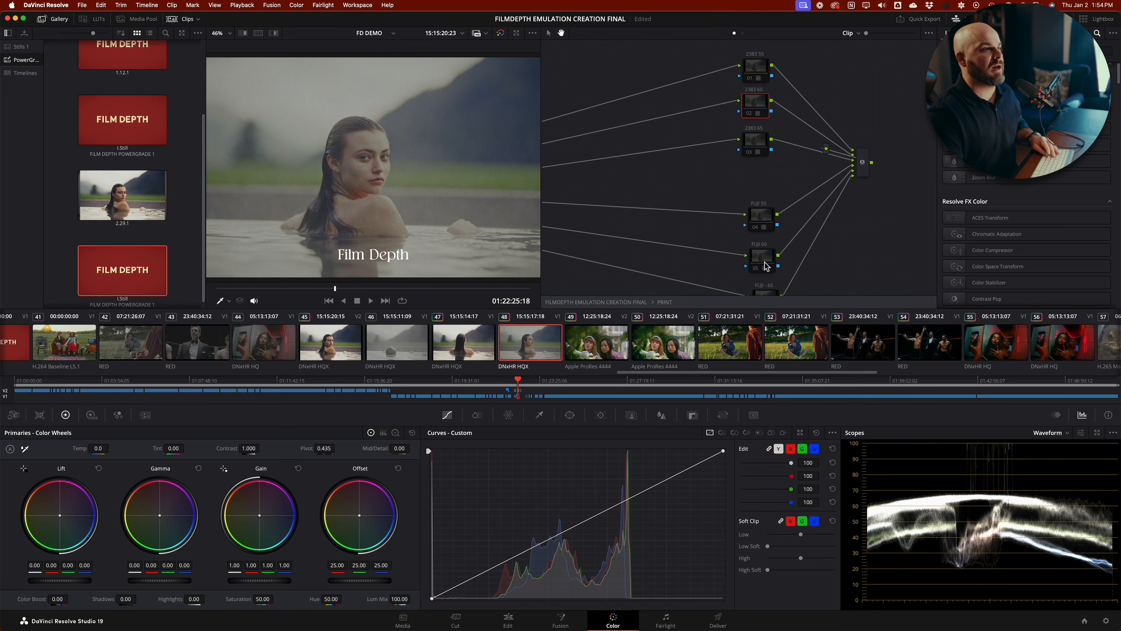
Step: Preview the FUJI 55 and FUJI 60 print LUT nodes one at a time, disabling each again
left_click_drag(704, 214, 728, 132)
left_click(763, 169)
key("super+d")
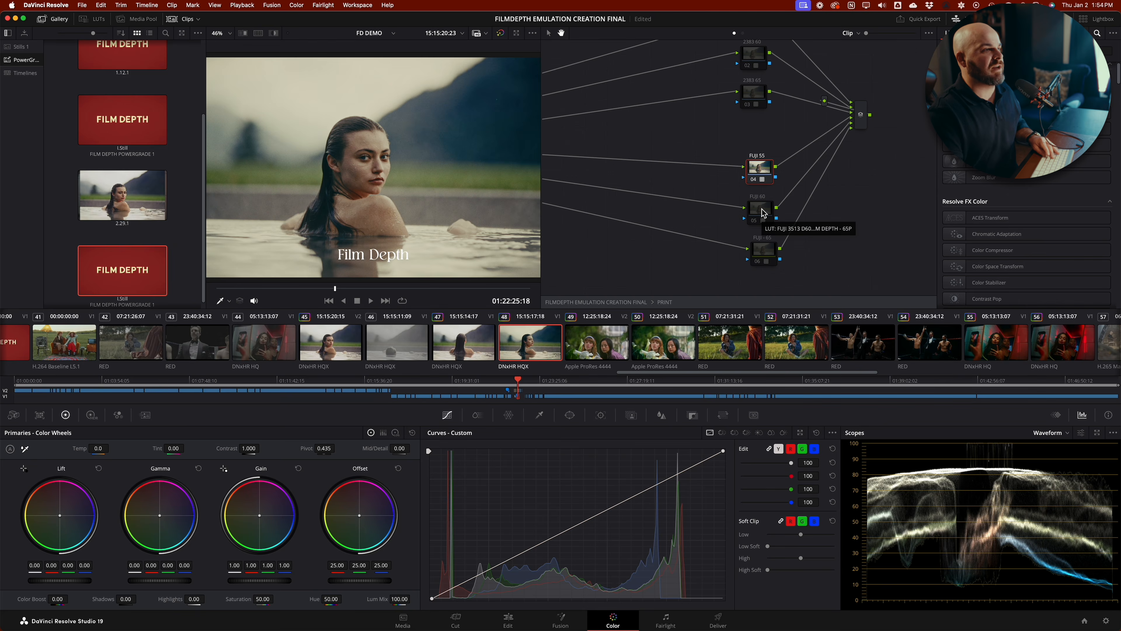
key("super+d")
left_click(762, 211)
key("super+d")
key("super+d")
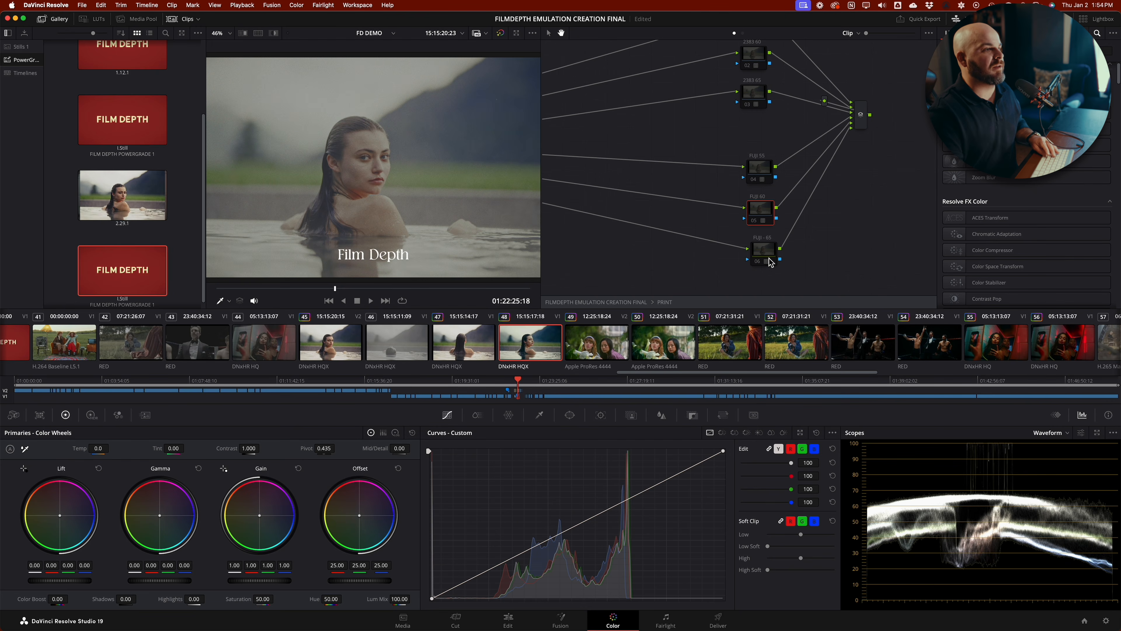
Step: Enable the 2383 65 print LUT node and return from the PRINT compound node to the main node graph
left_click(751, 94)
key("super+d")
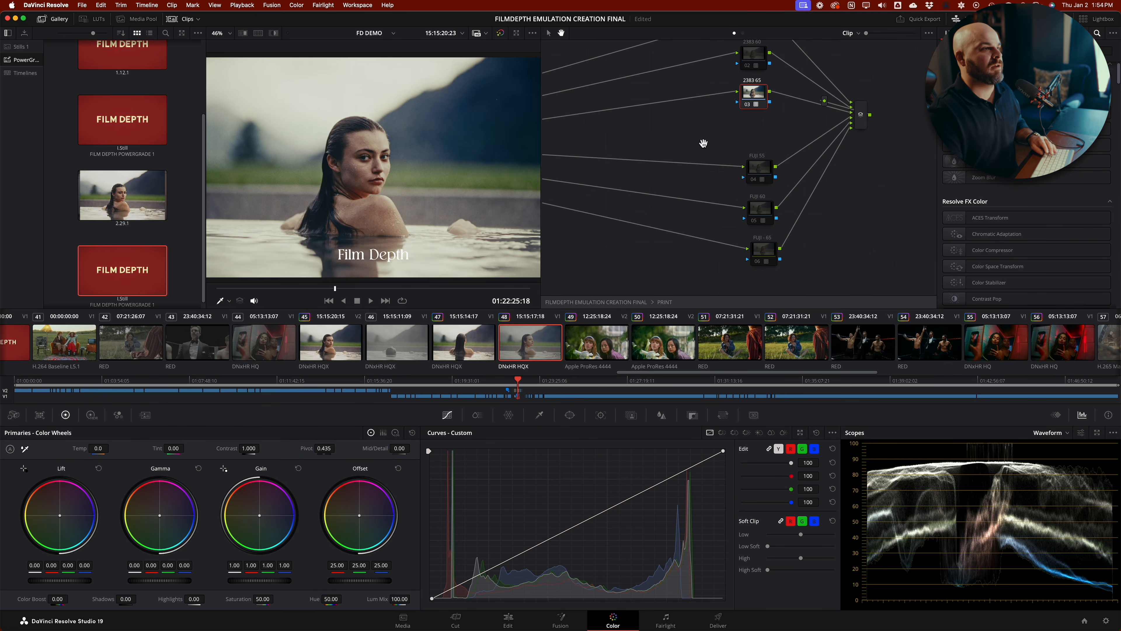
right_click(704, 143)
left_click(718, 151)
left_click_drag(638, 261, 768, 261)
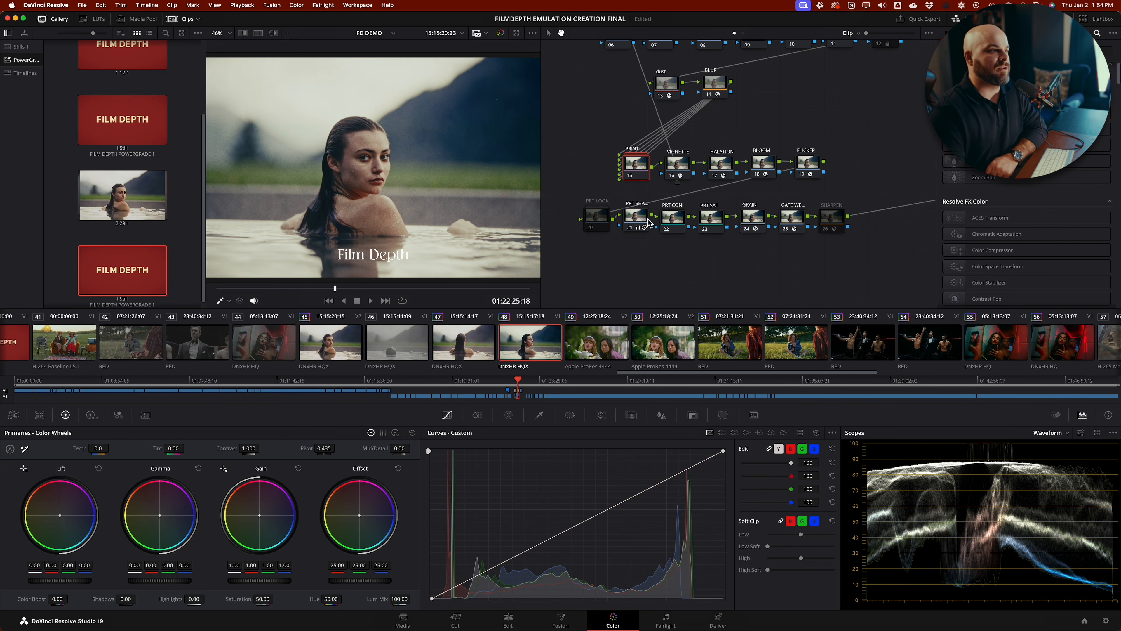
Step: Lower the offset in the EXP node of clip 48 to 22.75
left_click_drag(786, 94, 761, 231)
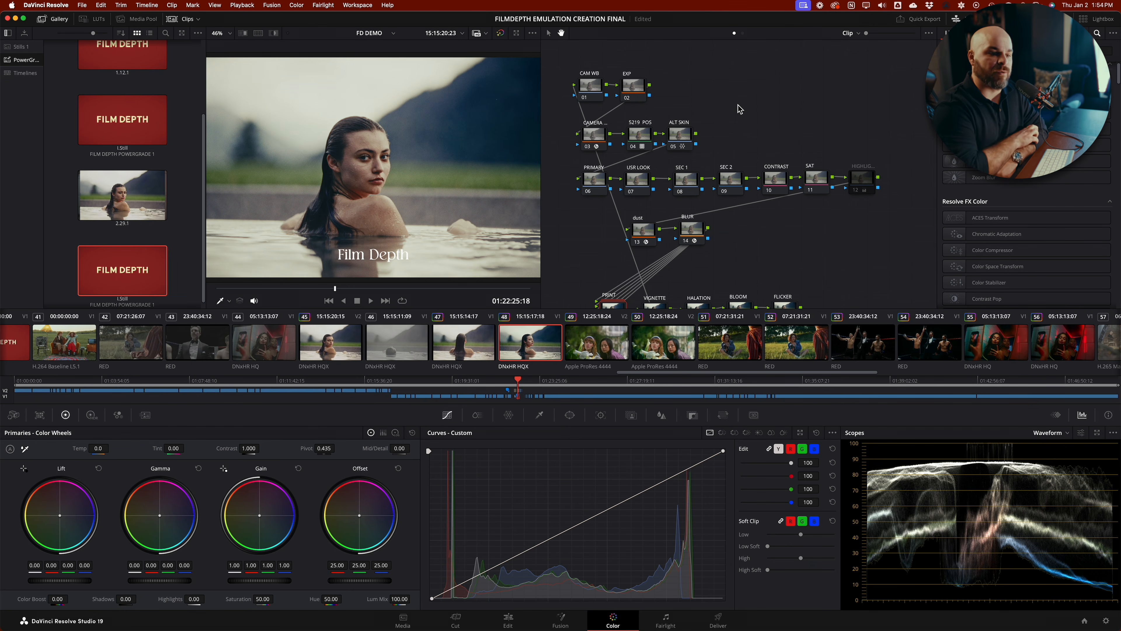
left_click(632, 86)
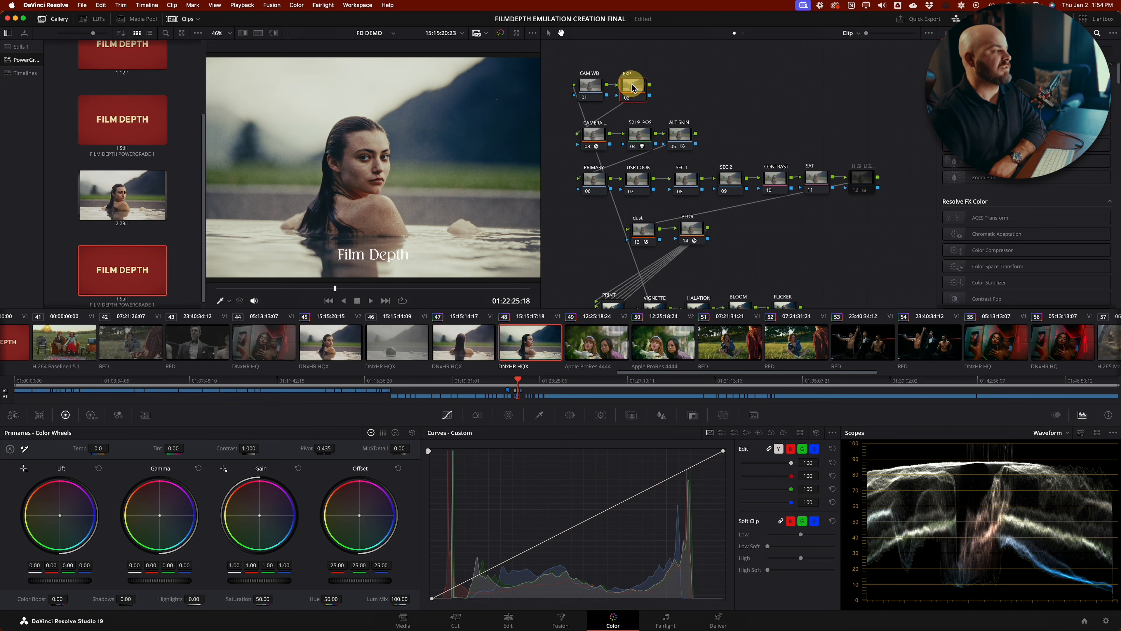
left_click_drag(366, 586, 325, 584)
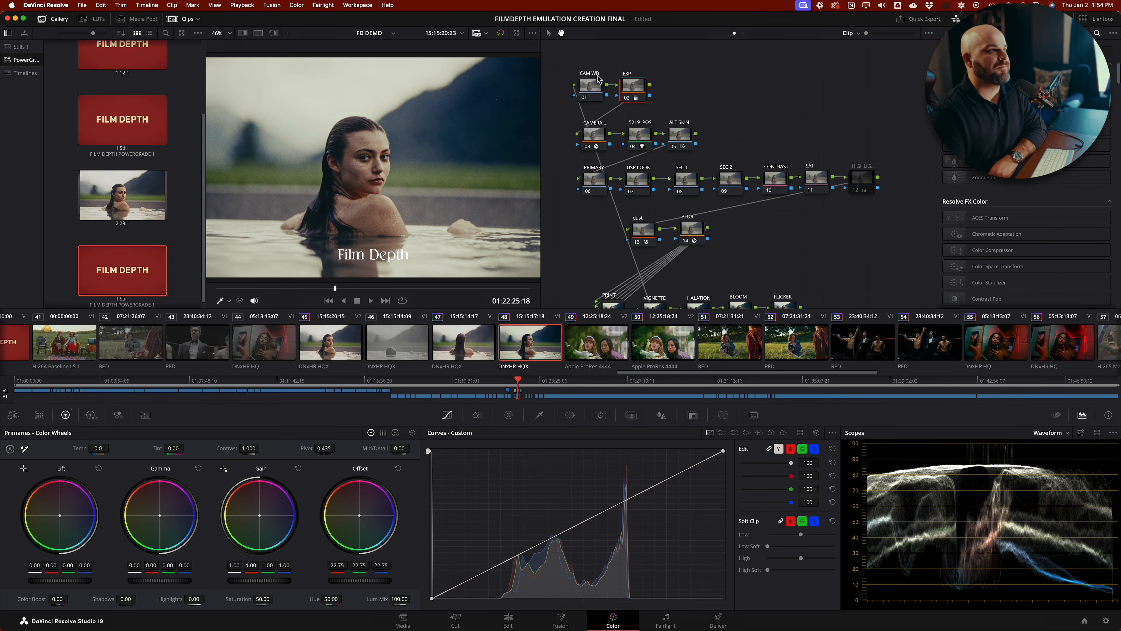
Step: Grade the SEC 1 node with gain at red 0.94, green 1.02, blue 0.93, gamma at red 0.02, green -0.01, and saturation 62
left_click_drag(748, 128, 744, 104)
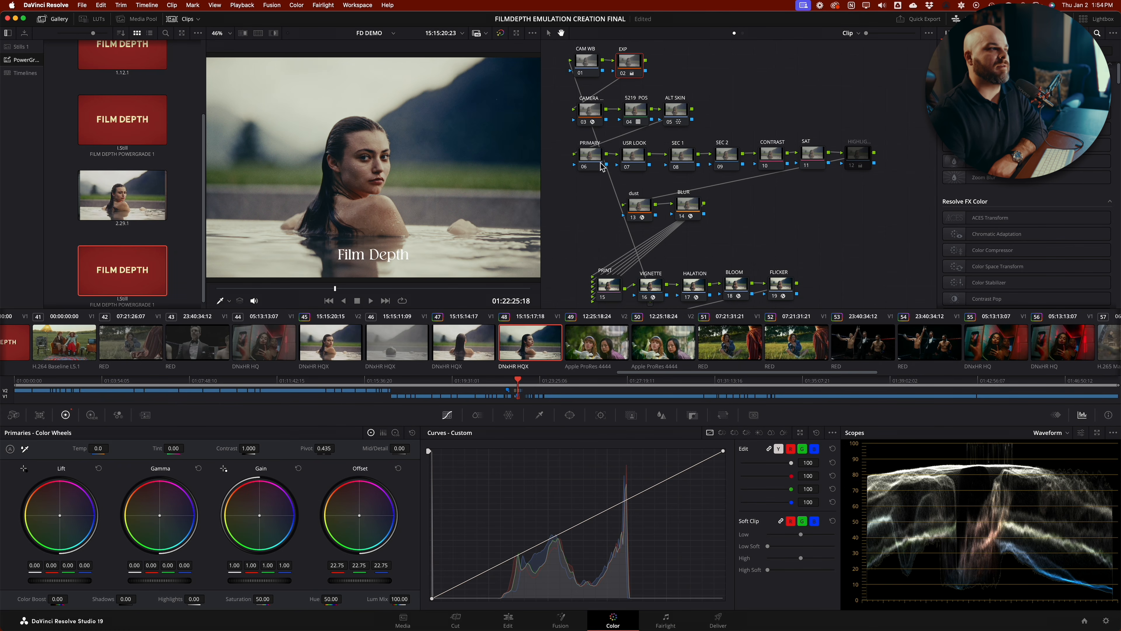
left_click(686, 167)
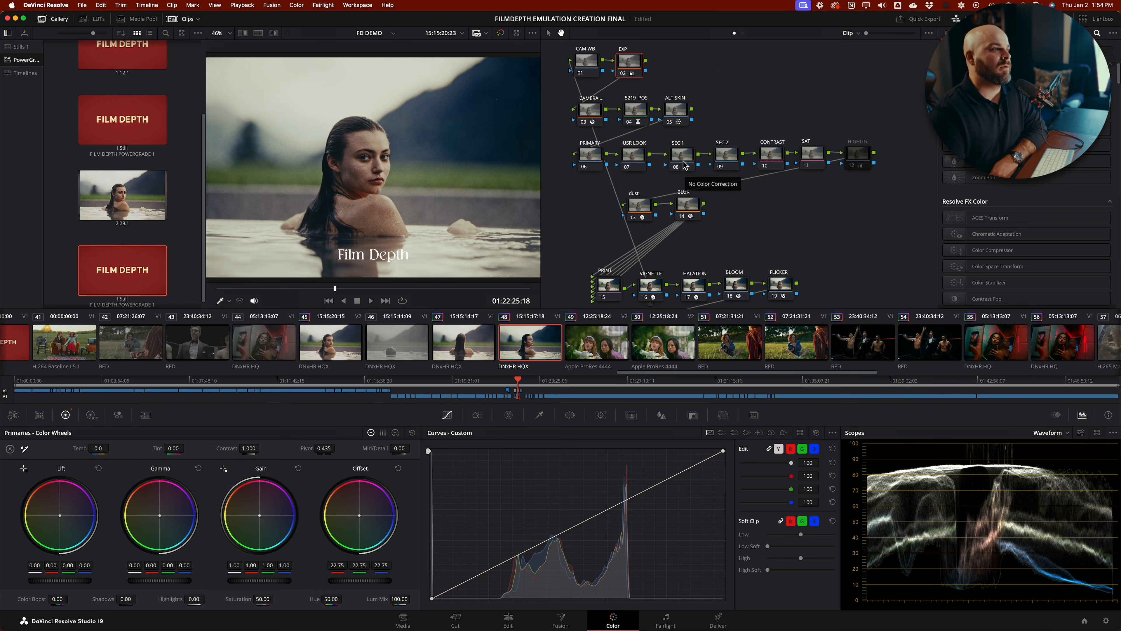
left_click_drag(263, 521, 253, 530)
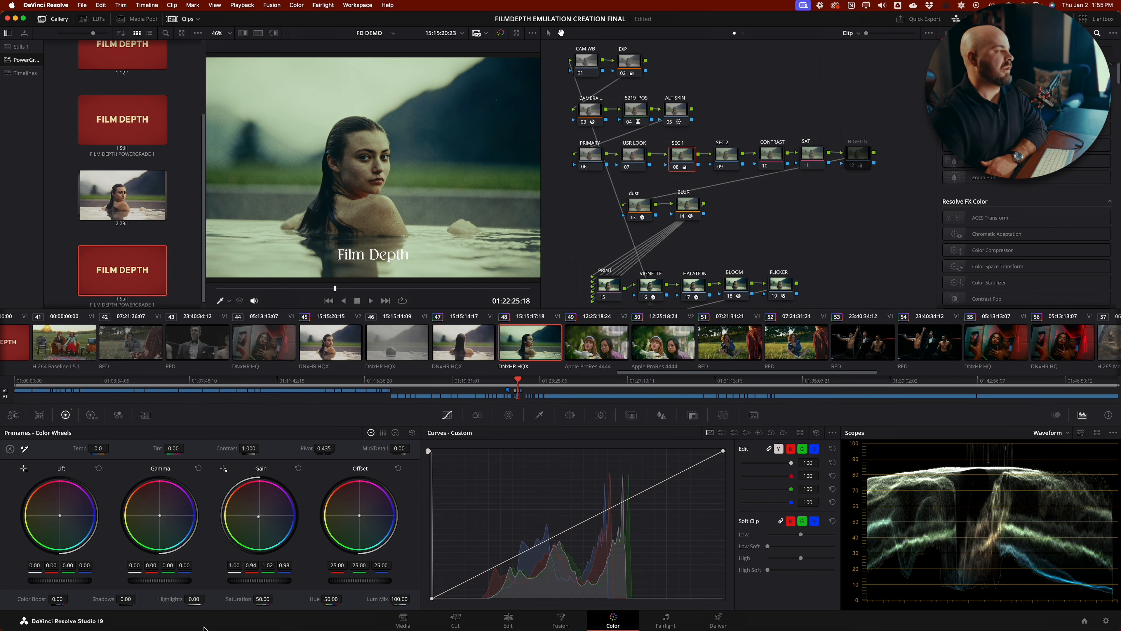
mouse_move(161, 518)
left_mouse_down()
mouse_move(173, 502)
mouse_move(153, 484)
mouse_move(165, 483)
mouse_move(160, 512)
left_mouse_up()
mouse_move(263, 597)
left_mouse_down()
mouse_move(282, 598)
mouse_move(258, 598)
left_mouse_up()
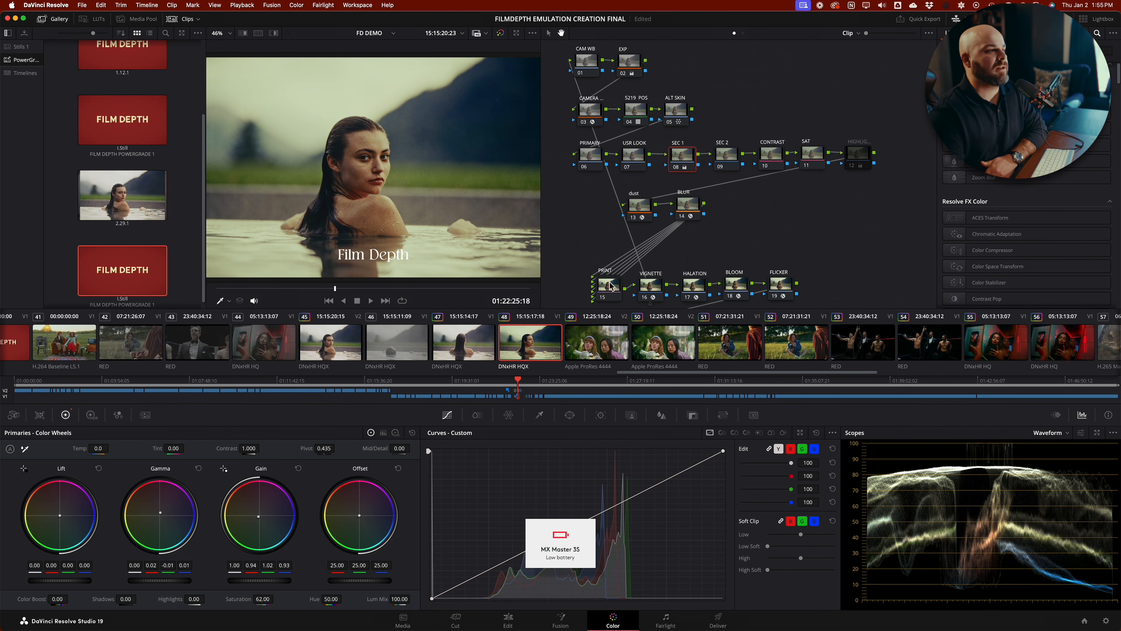
Step: Preview clip 48 with the PRT LOOK node enabled, inspect the nodes inside it, and leave PRT LOOK disabled
left_click_drag(783, 247, 783, 197)
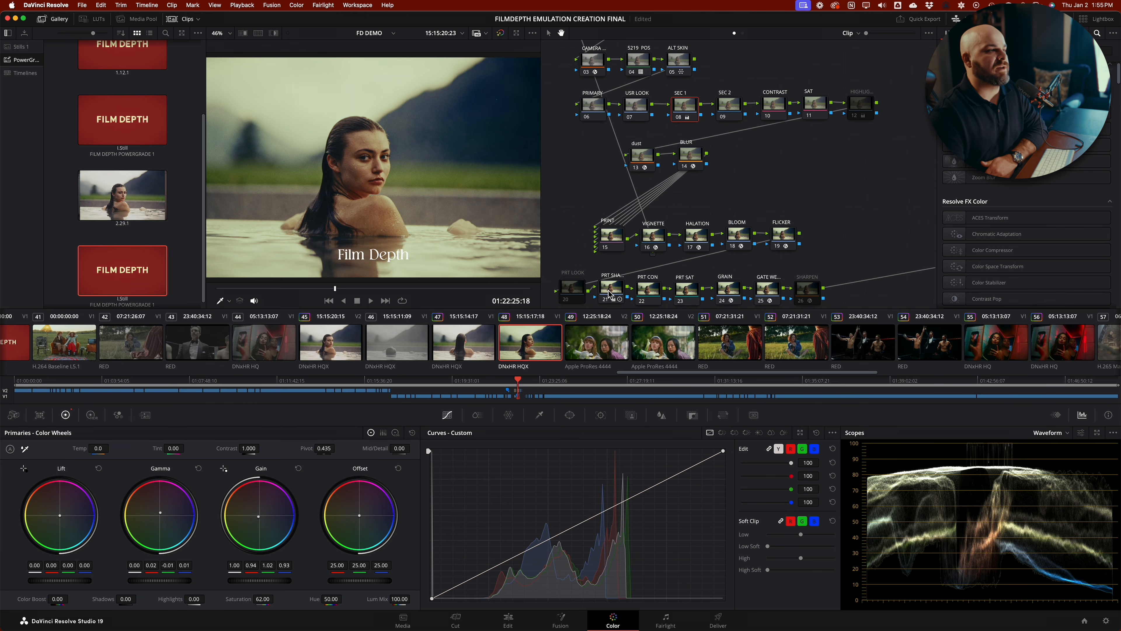
left_click(576, 290)
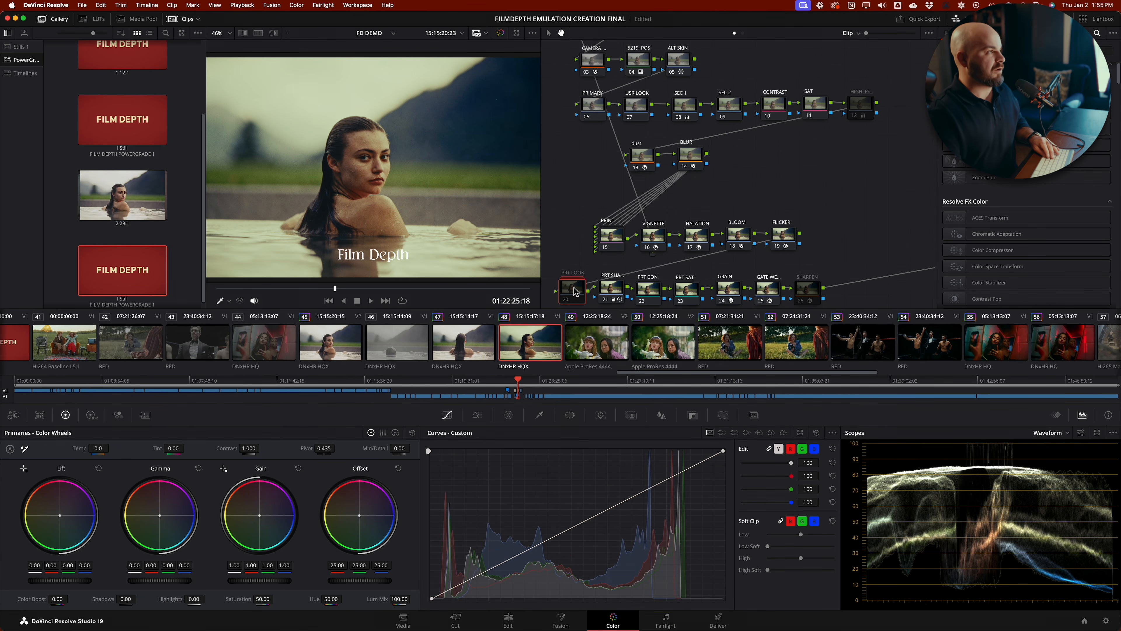
key("ctrl+d")
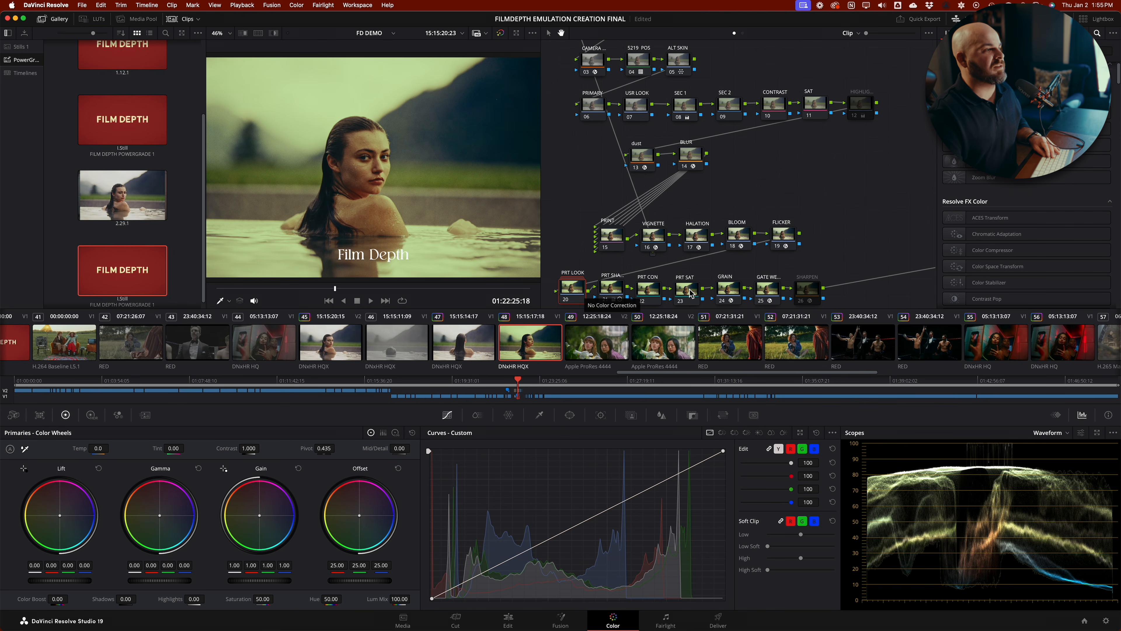
double_click(573, 285)
right_click(680, 199)
left_click(691, 204)
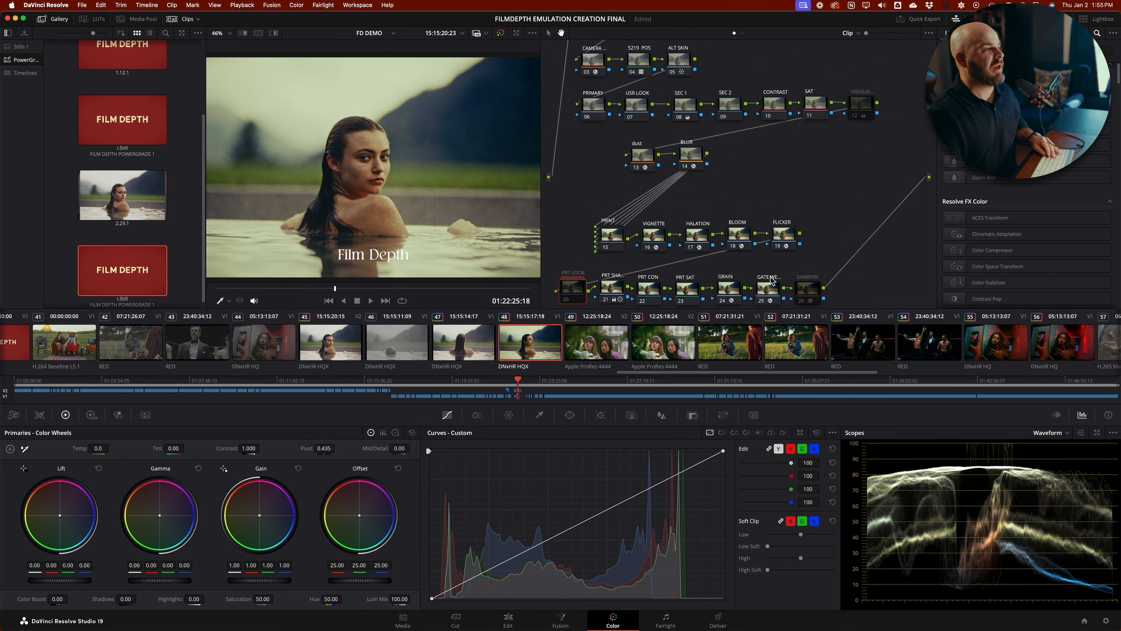
Step: Compare clip 48 with the PRT SHA... node (node 21) enabled and disabled, leaving it disabled
left_click_drag(831, 252, 824, 220)
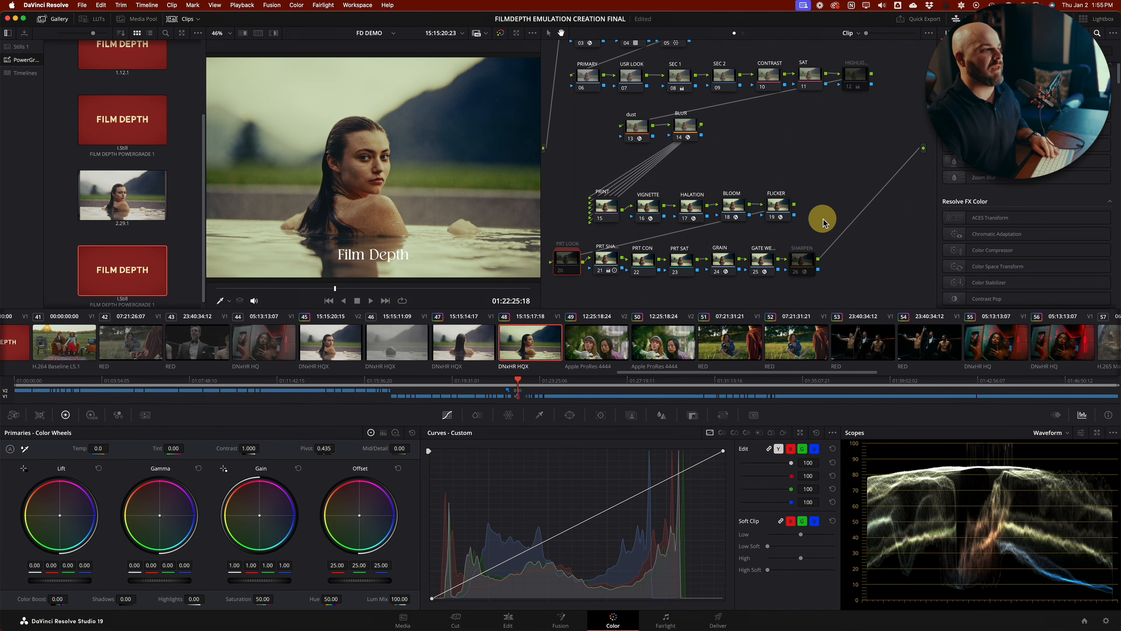
left_click(606, 260)
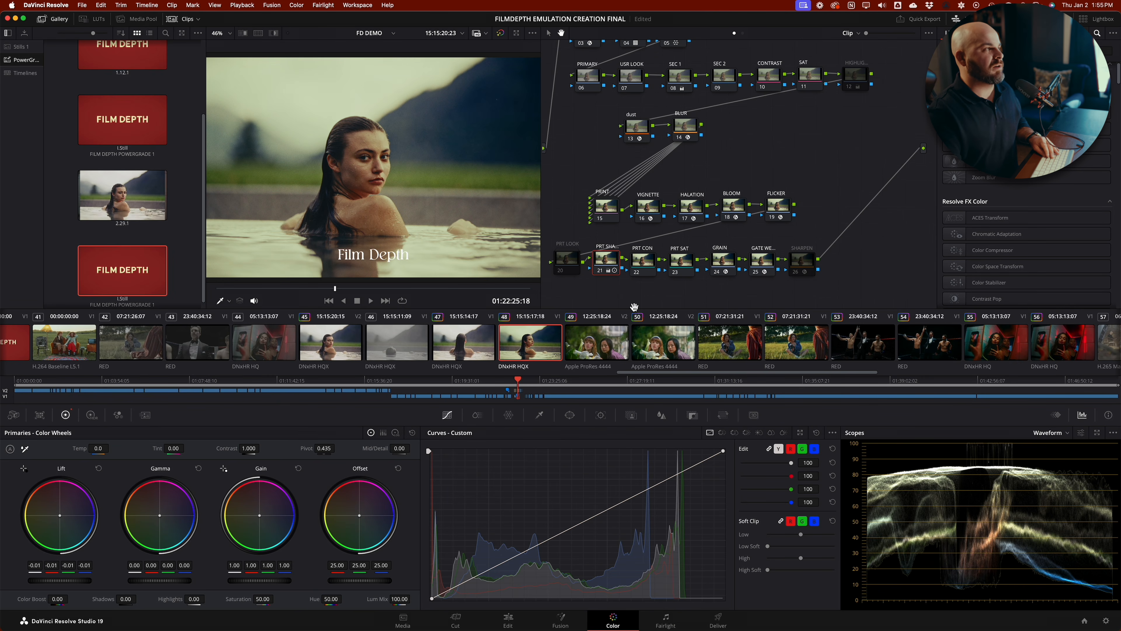
key("ctrl+d")
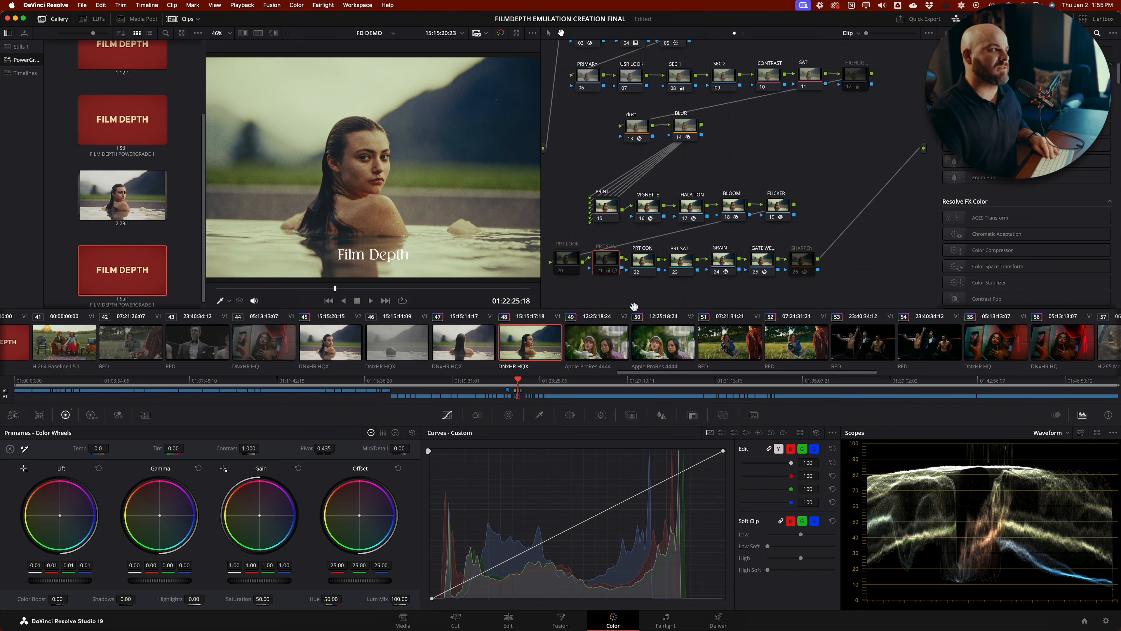
key("ctrl+d")
key("ctrl+d")
key("ctrl+d")
key("ctrl+d")
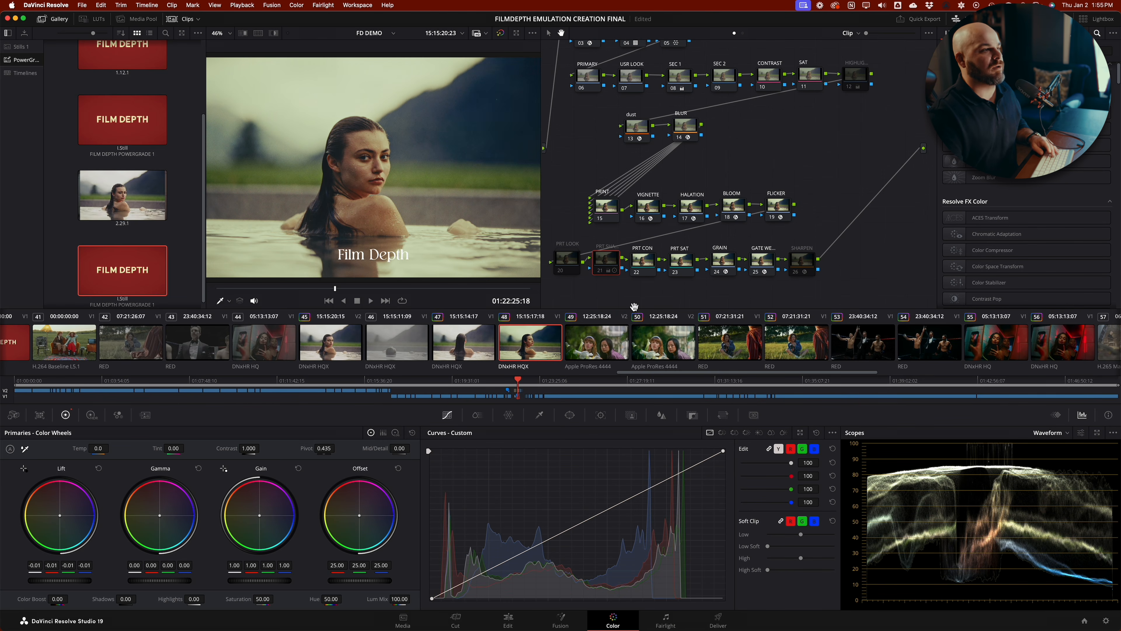
Step: Try a different contrast in the PRT CON node and reset it to 1.000
left_click(647, 264)
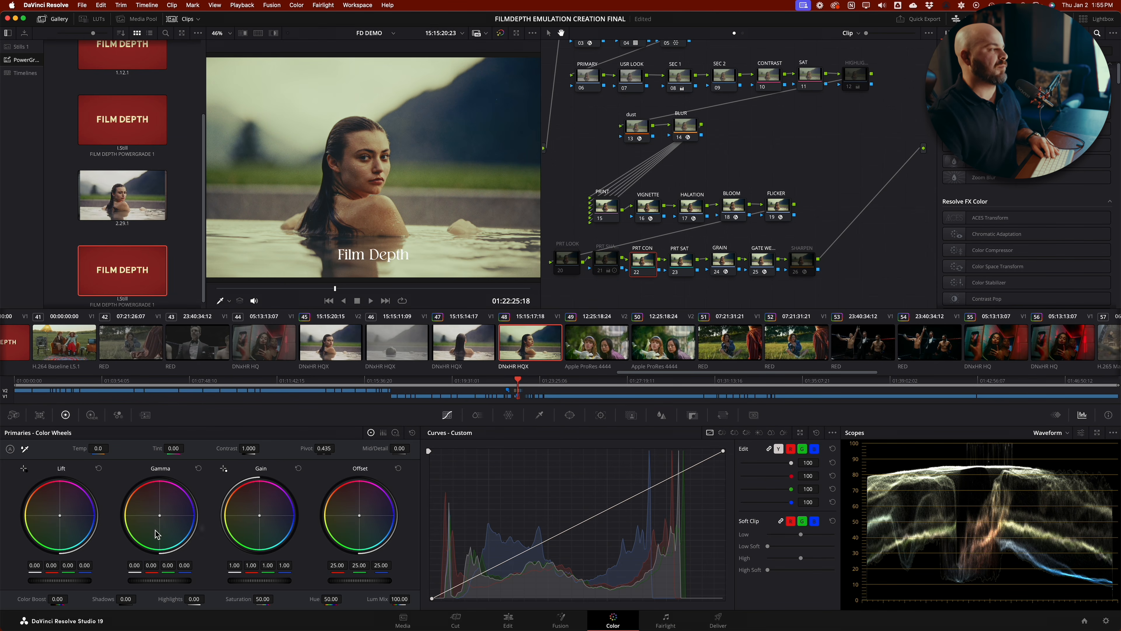
left_click_drag(249, 449, 219, 453)
double_click(251, 451)
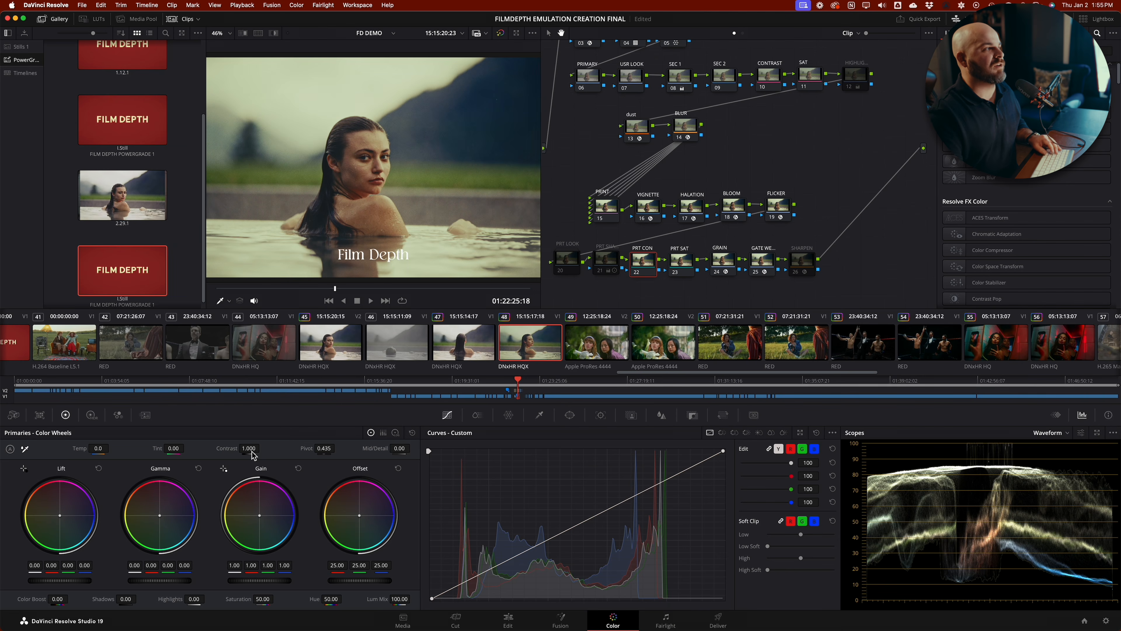
Step: Select the PRT SAT node and look over the print, vignette, halation, bloom and flicker nodes
left_click(685, 265)
left_click_drag(798, 148, 805, 197)
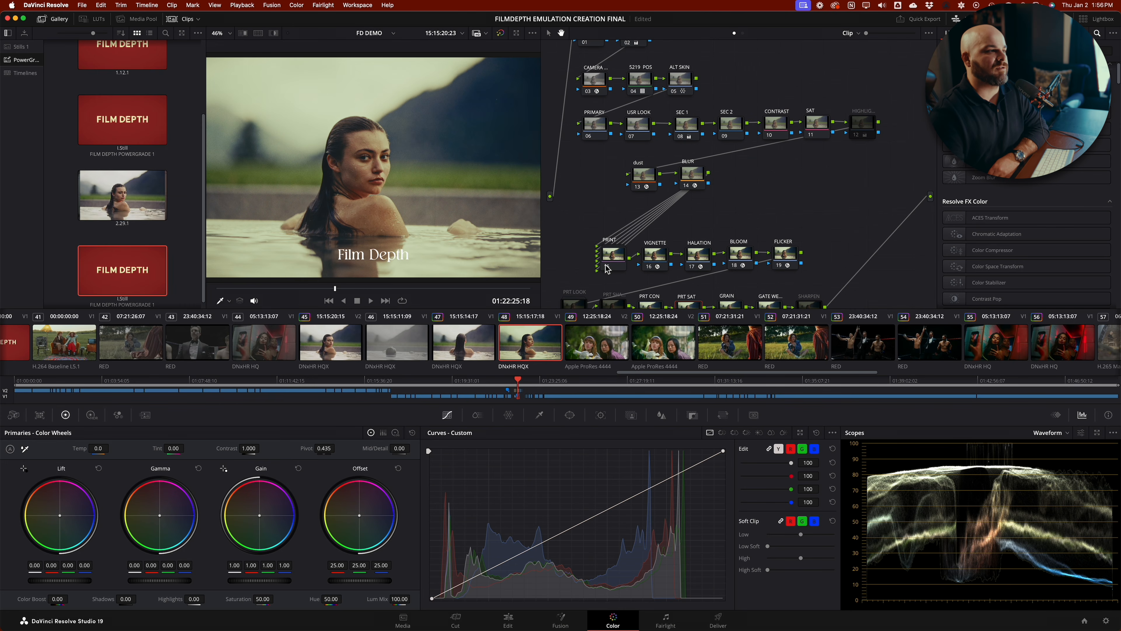
scroll(653, 186, "down", 1)
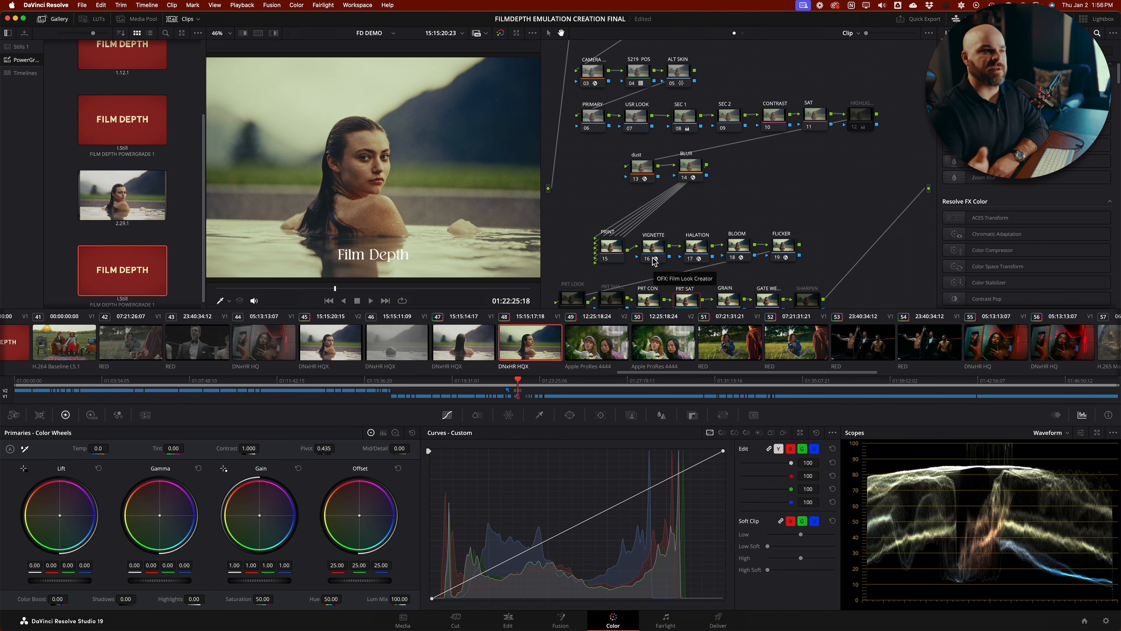
left_click_drag(772, 200, 769, 171)
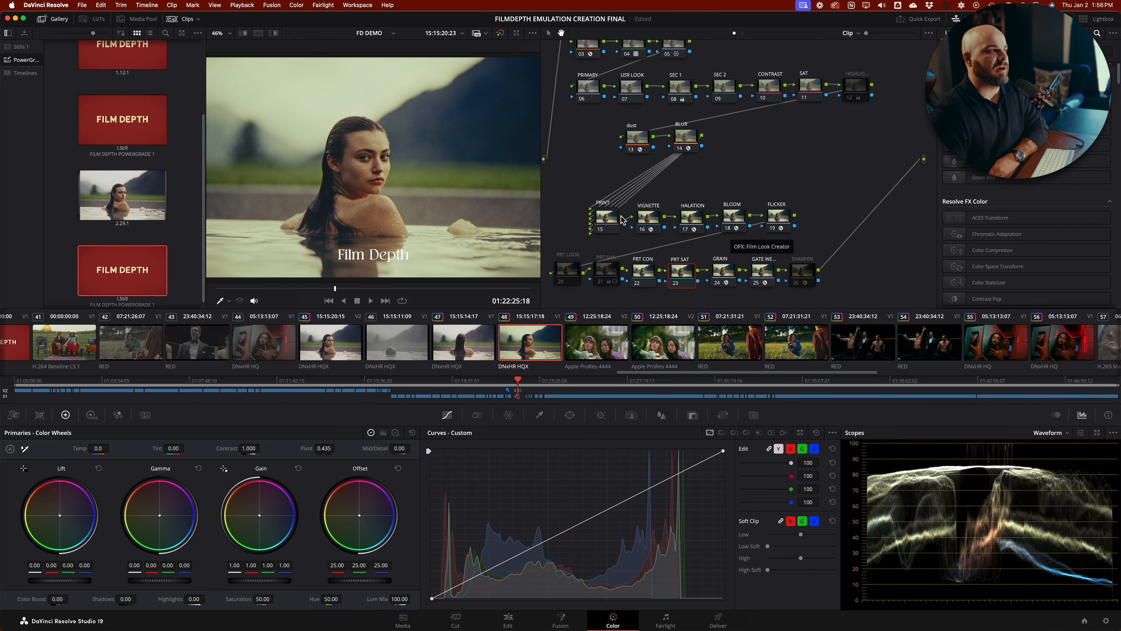
Step: Inspect the dust node's dirt and scratch settings and adjust the blur effect in the BLUR node while viewing clip 48 closer
left_click(643, 137)
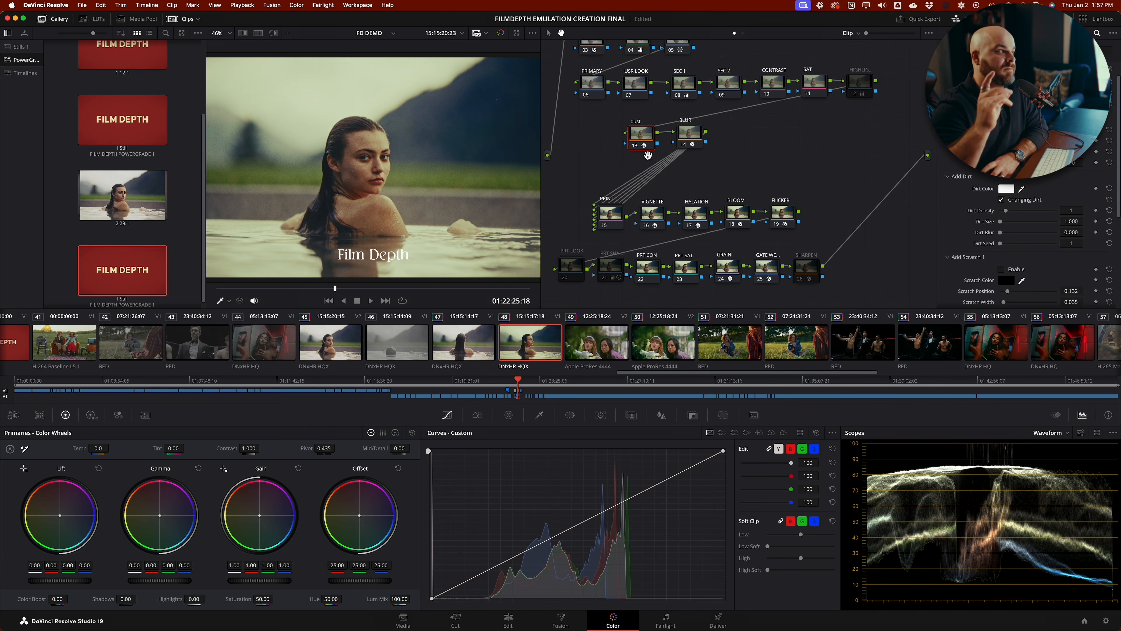
left_click(675, 143)
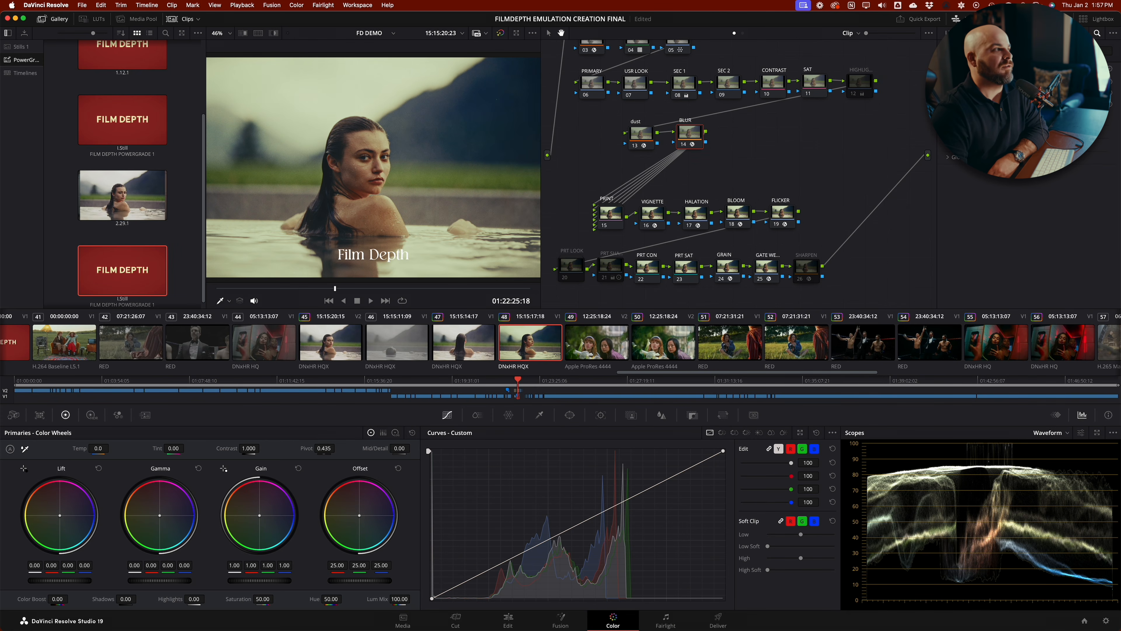
scroll(282, 202, "up", 3)
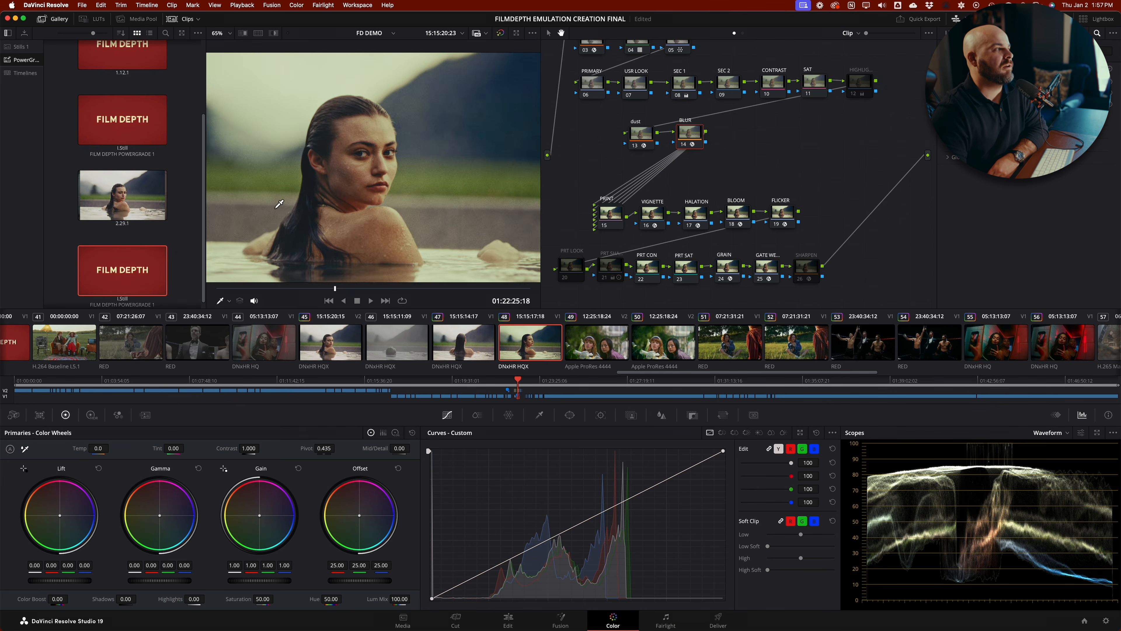
left_click_drag(1010, 81, 1023, 81)
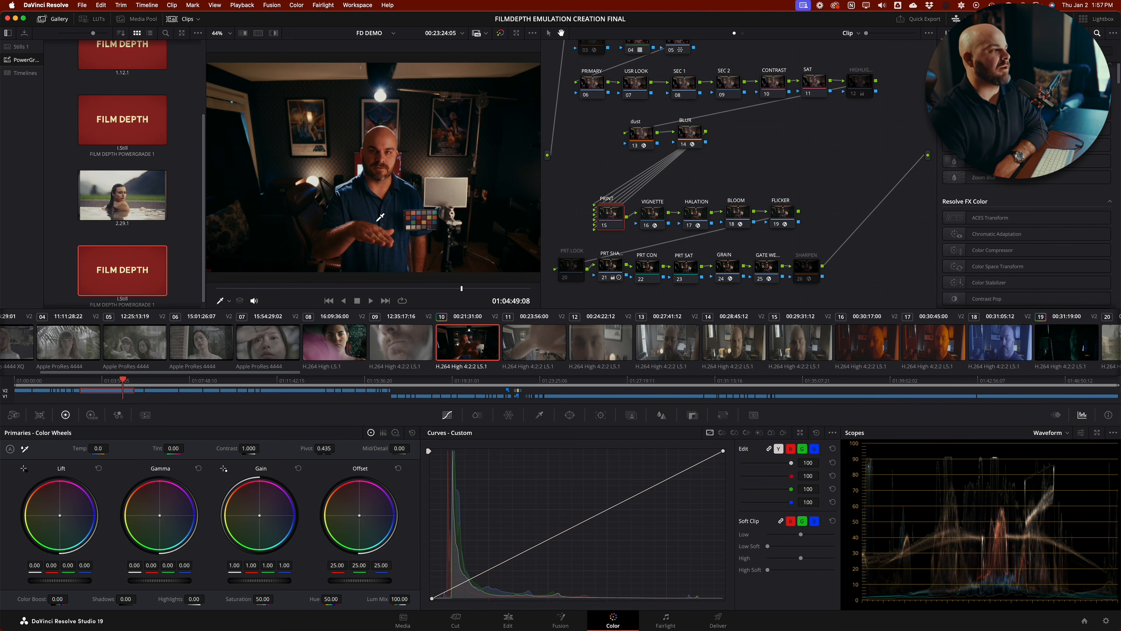
Step: Examine clip 10 up close and compare it with the HALATION node's effect bypassed and active
scroll(322, 222, "up", 5)
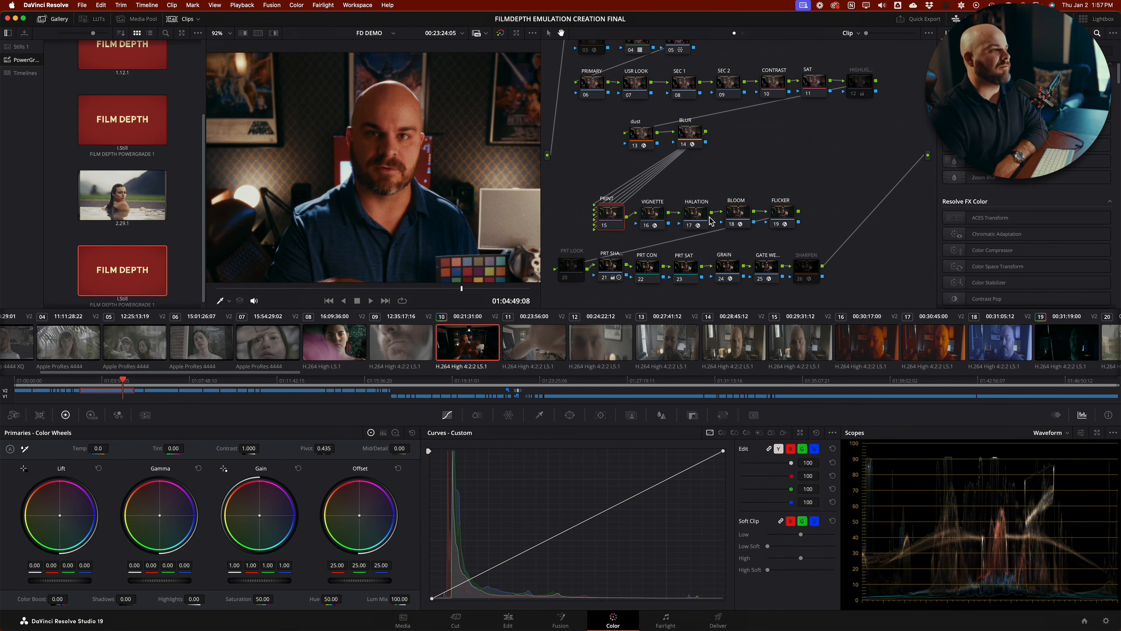
scroll(238, 196, "up", 1)
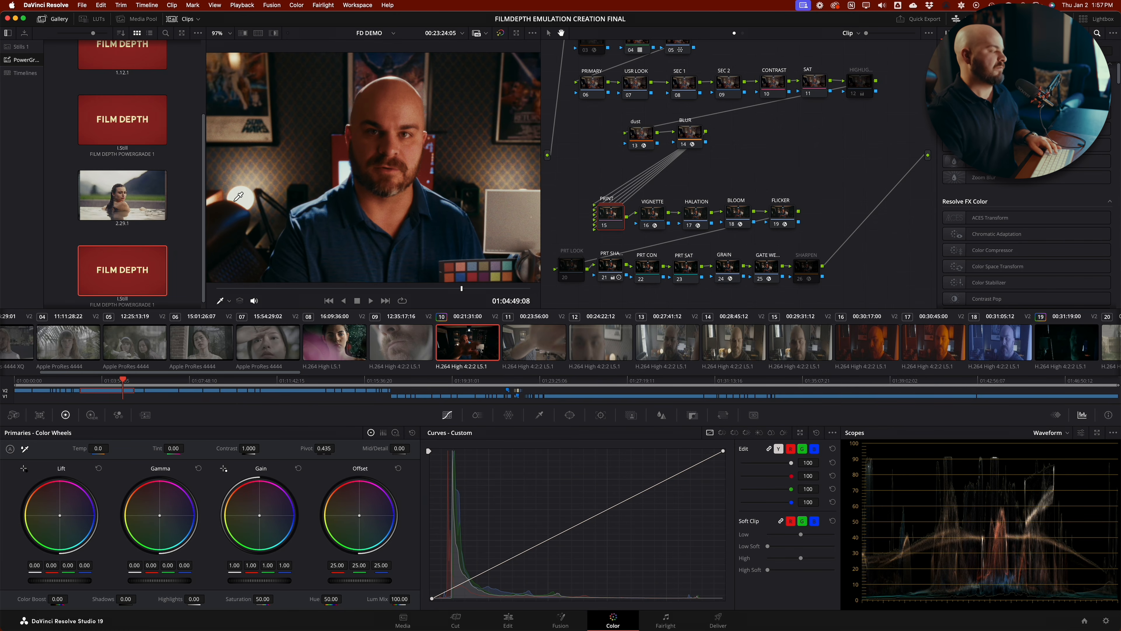
left_click(694, 214)
key("shift+d")
key("shift+d")
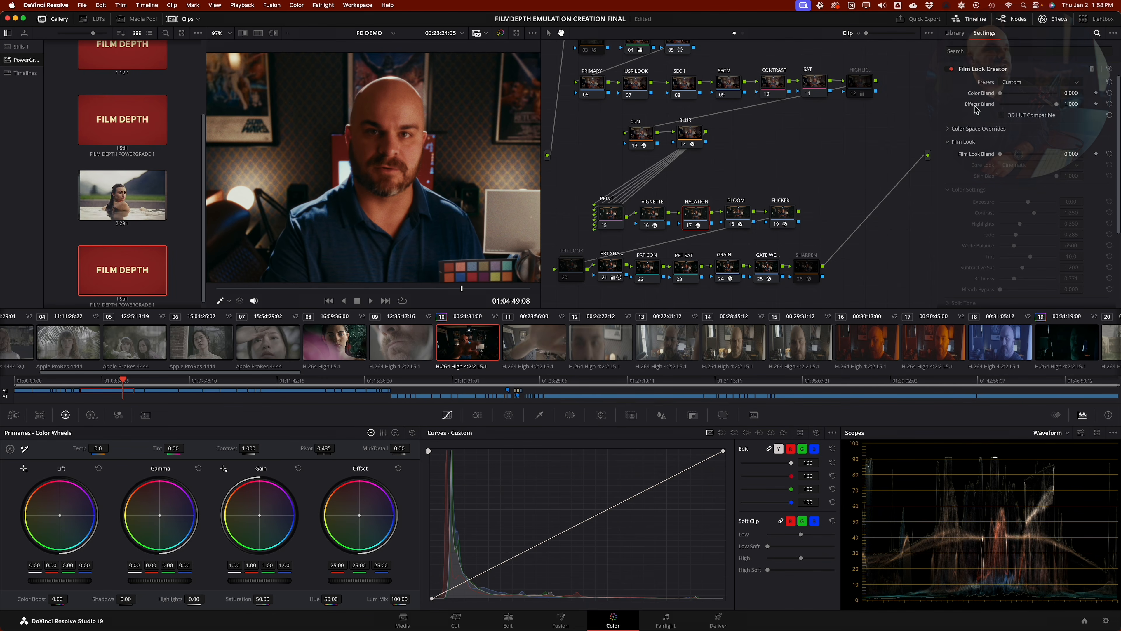
Step: Examine the Halation settings of the HALATION node's Film Look Creator effect on clip 10
scroll(968, 86, "down", 1)
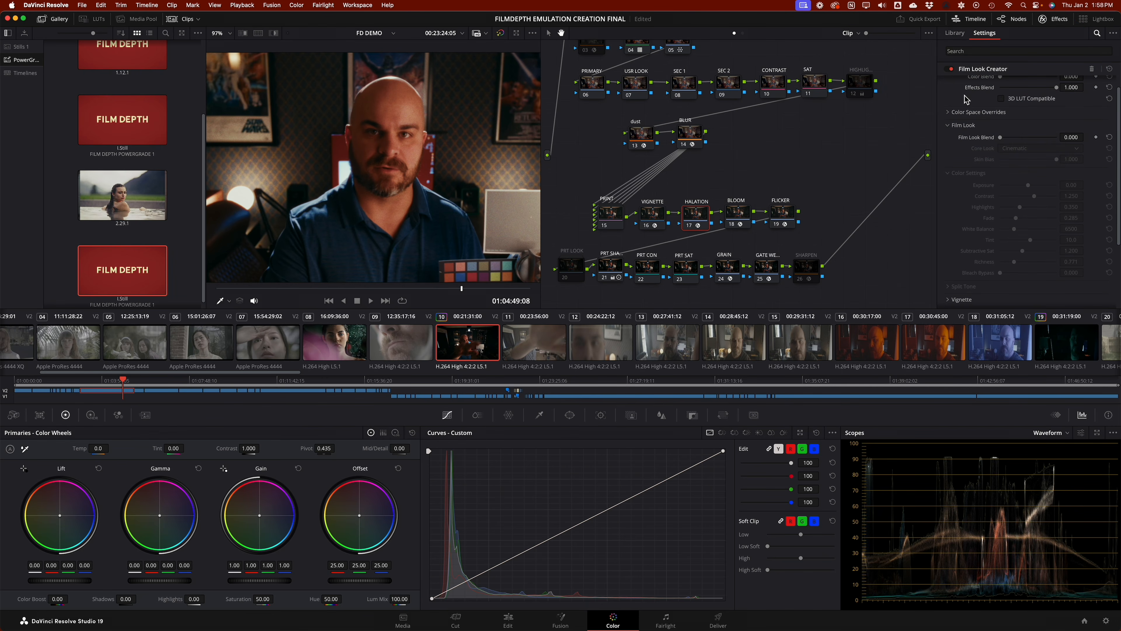
scroll(964, 107, "down", 5)
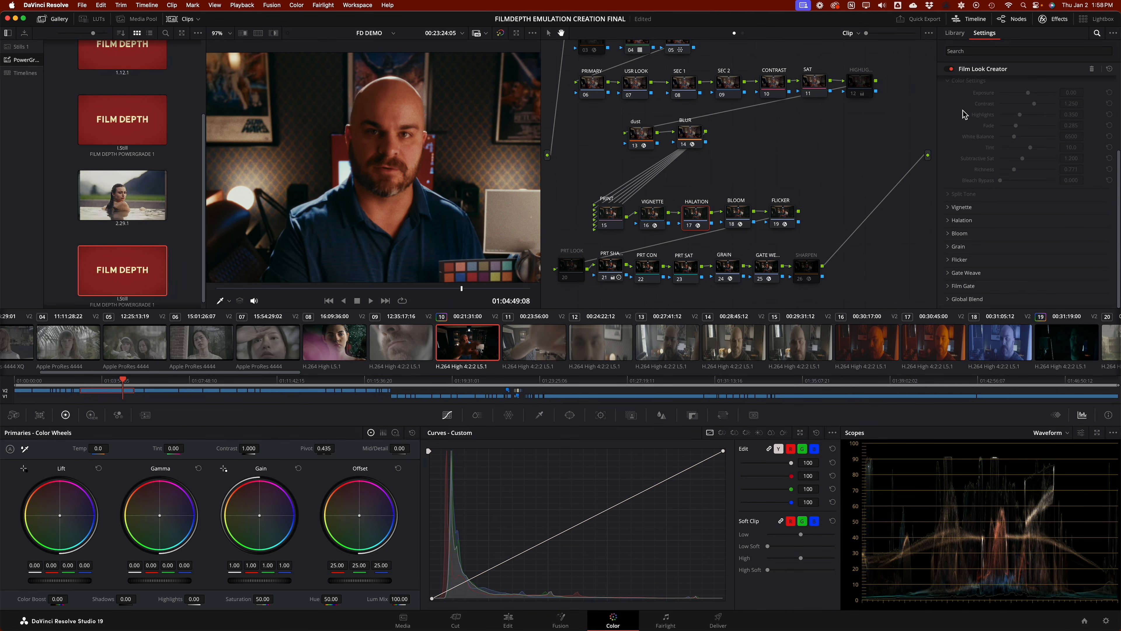
left_click(950, 221)
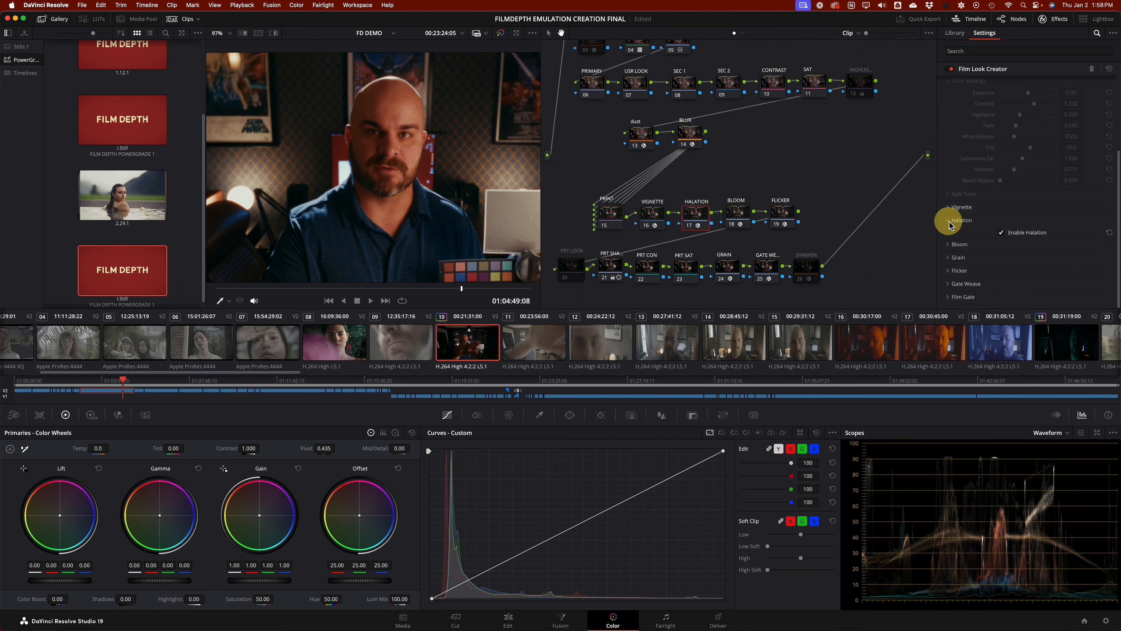
scroll(963, 230, "down", 3)
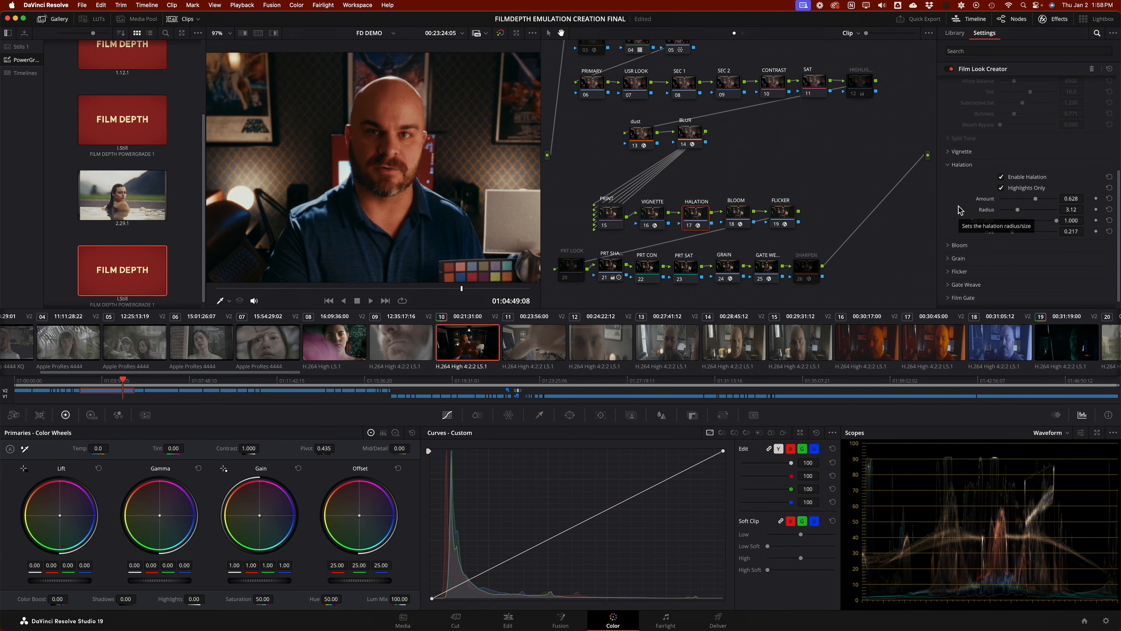
scroll(963, 200, "down", 1)
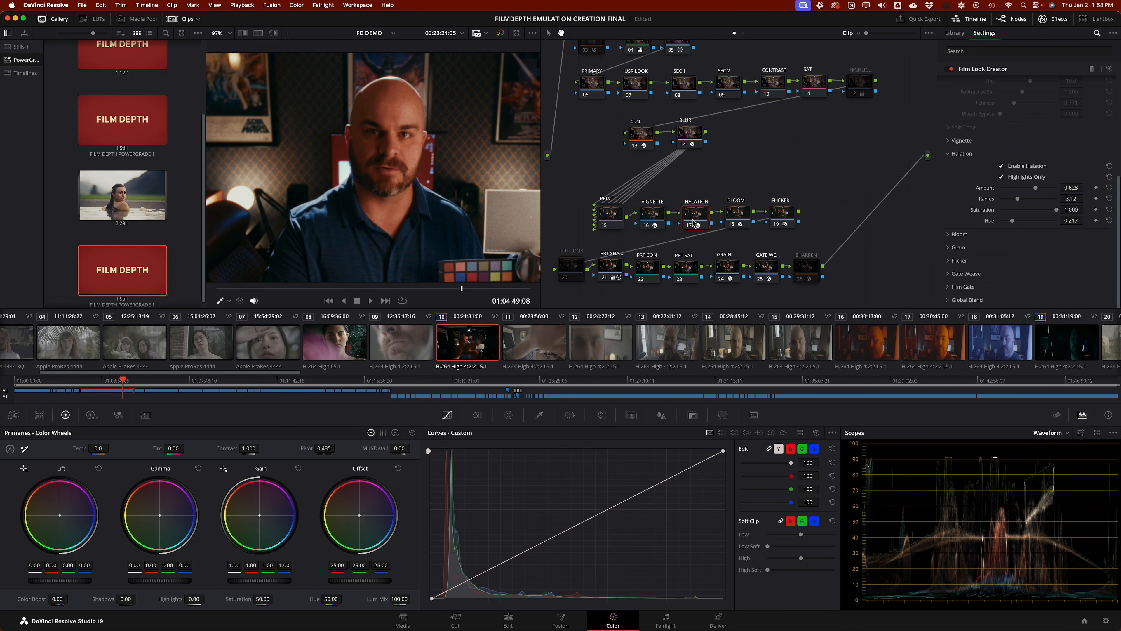
Step: Compare clip 10 with its HALATION and BLOOM nodes disabled, and enable both nodes again
key("super+d")
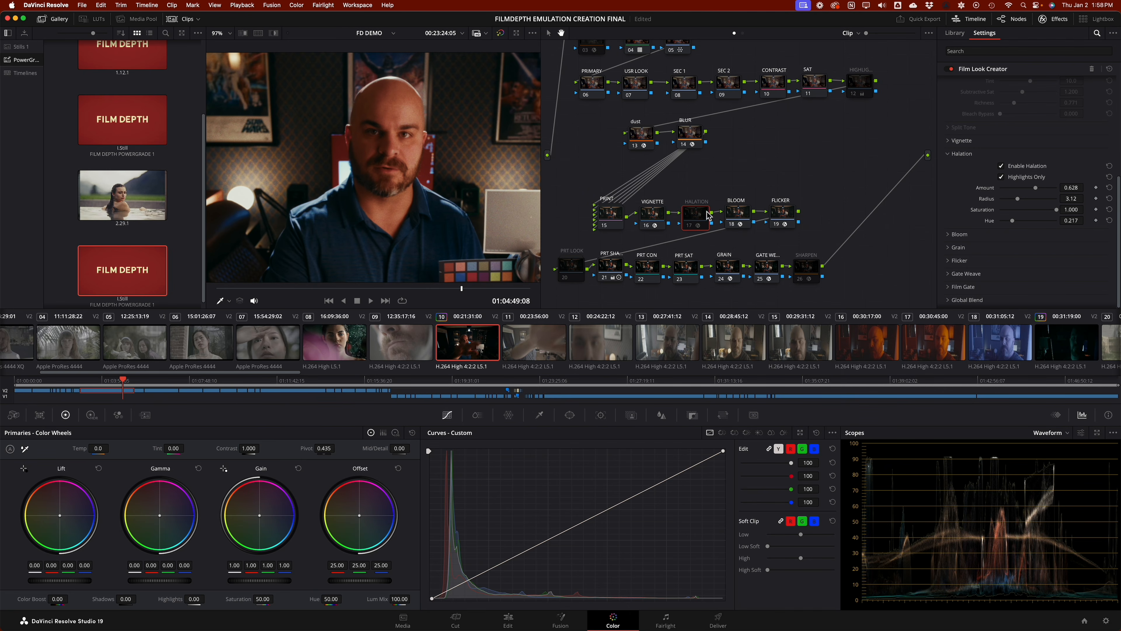
left_click(746, 216)
key("super+d")
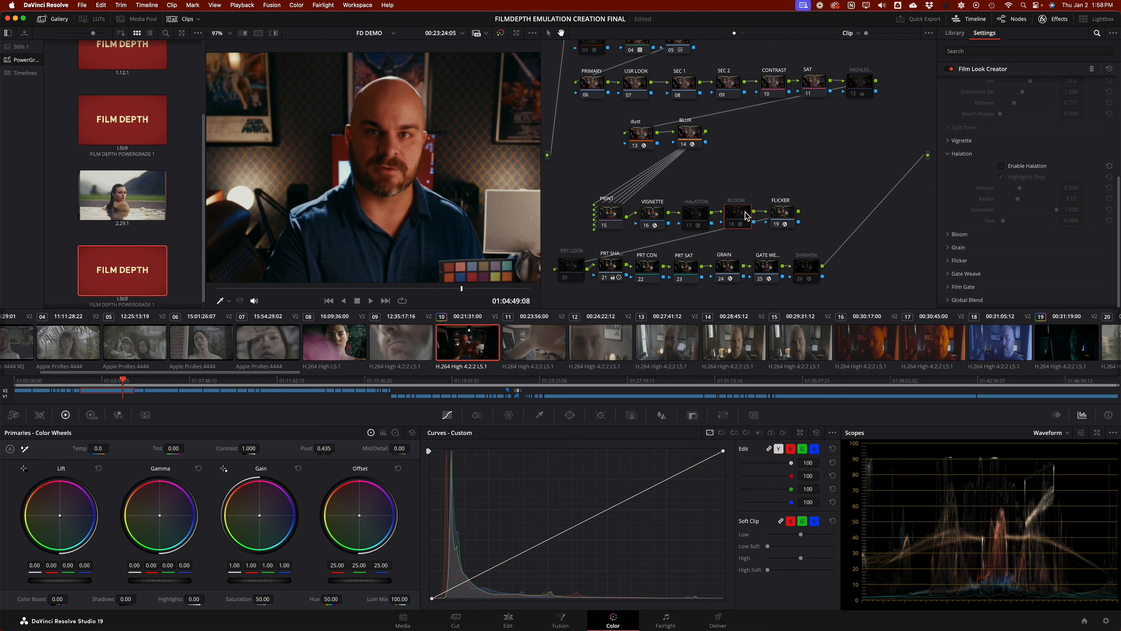
left_click(780, 216, "super")
key("super+d")
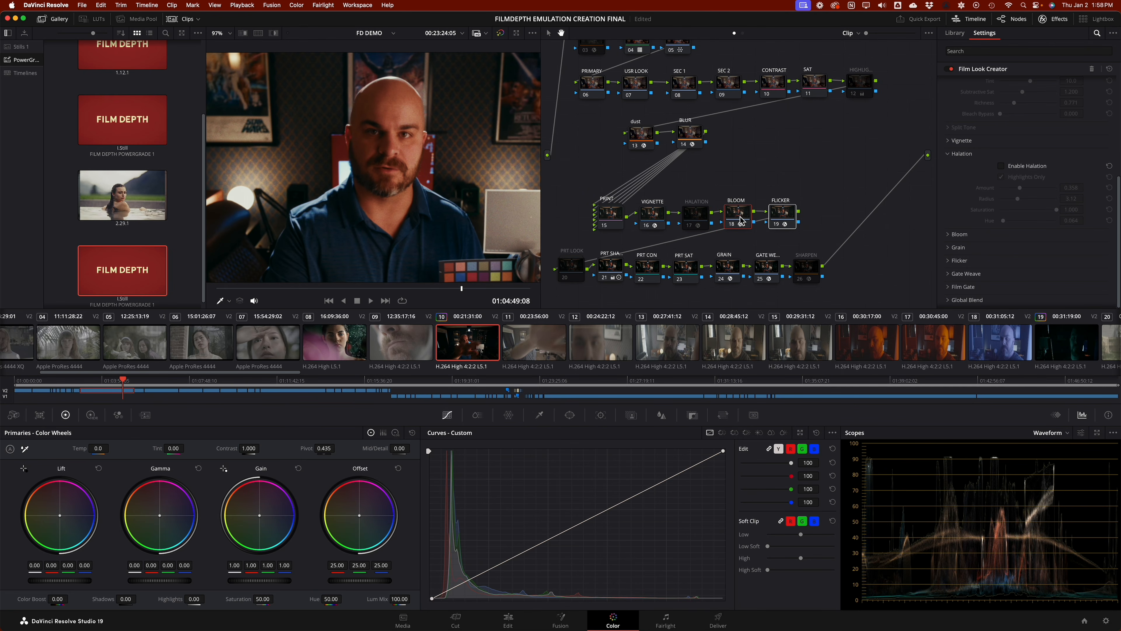
left_click(695, 216)
key("super+d")
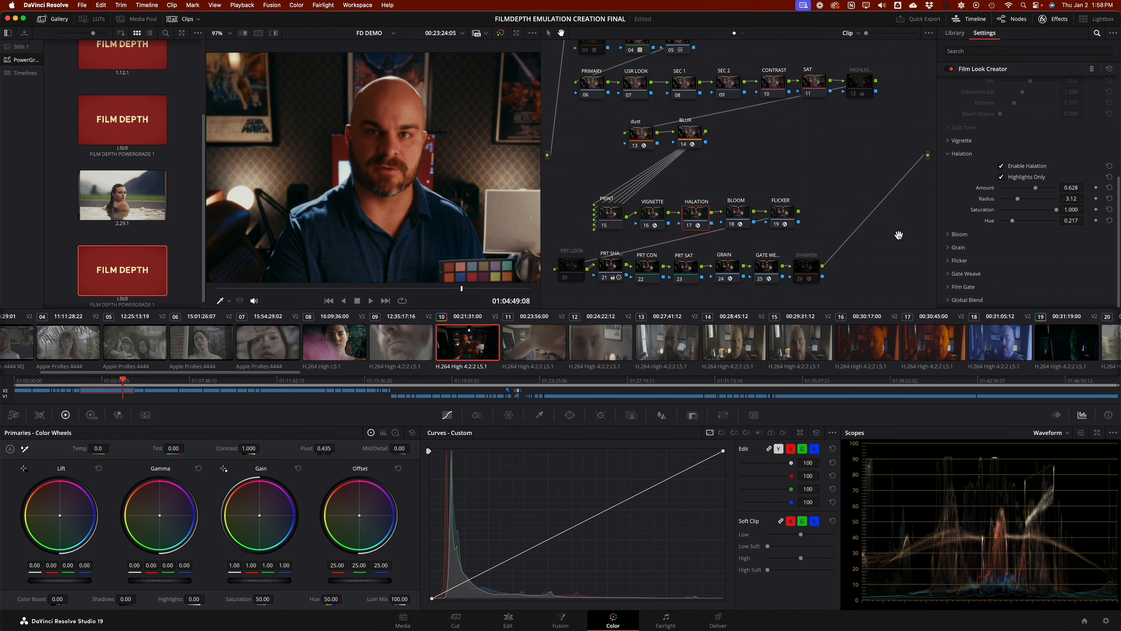
Step: Try halation hue values of 1.000 and 0.000 in the HALATION node and undo the hue change
scroll(984, 247, "up", 1)
left_click_drag(1015, 226, 1059, 226)
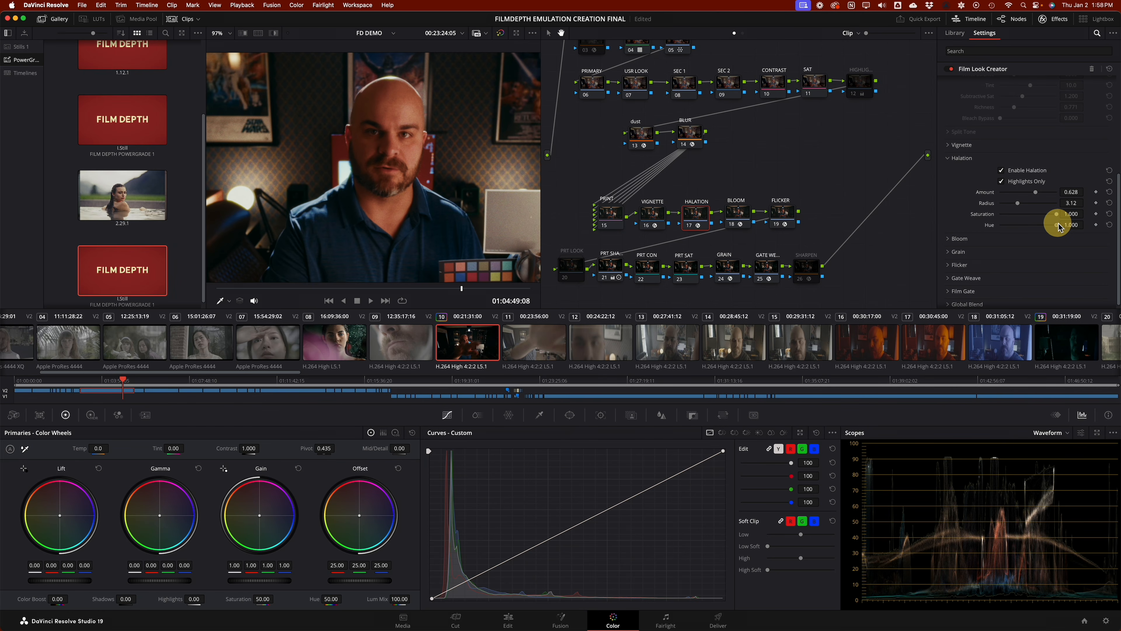
left_click_drag(1058, 226, 997, 227)
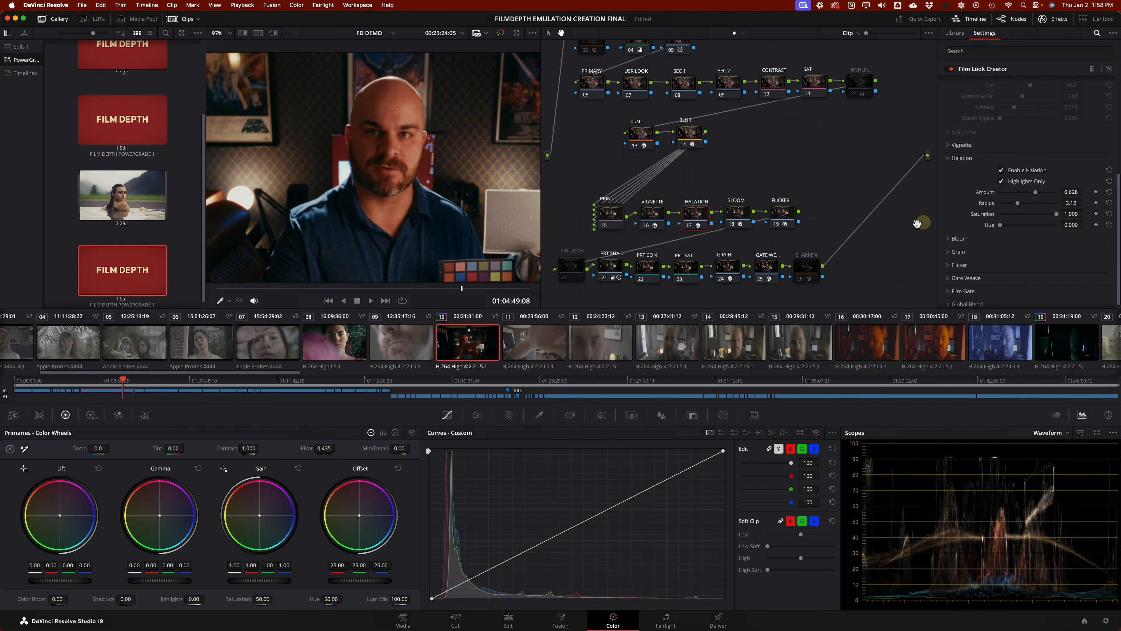
key("super+z")
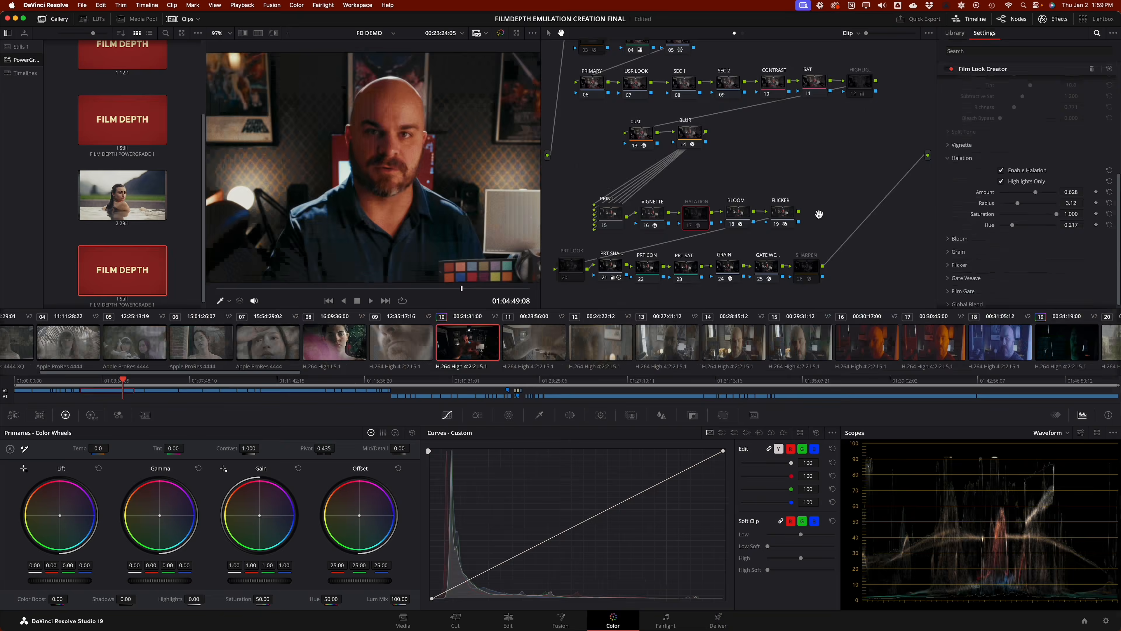
Step: Apply the FILM DEPTH PowerGrade to clip 15 and select its USR LOOK node
left_click(464, 287)
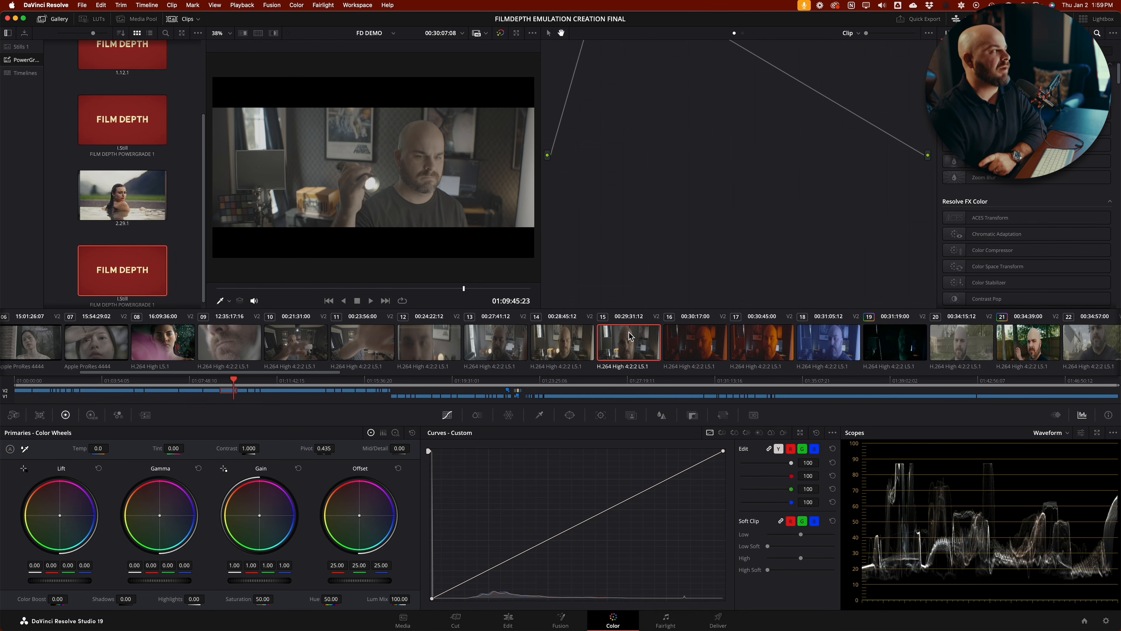
right_click(131, 278)
left_click(157, 297)
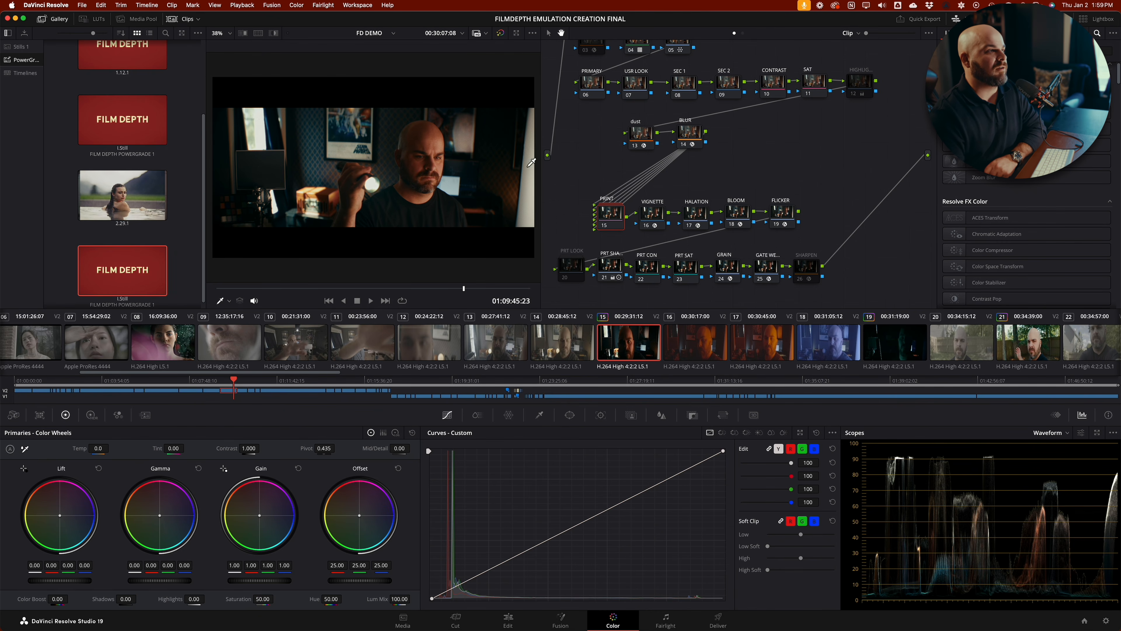
left_click_drag(813, 135, 817, 208)
left_click(643, 143)
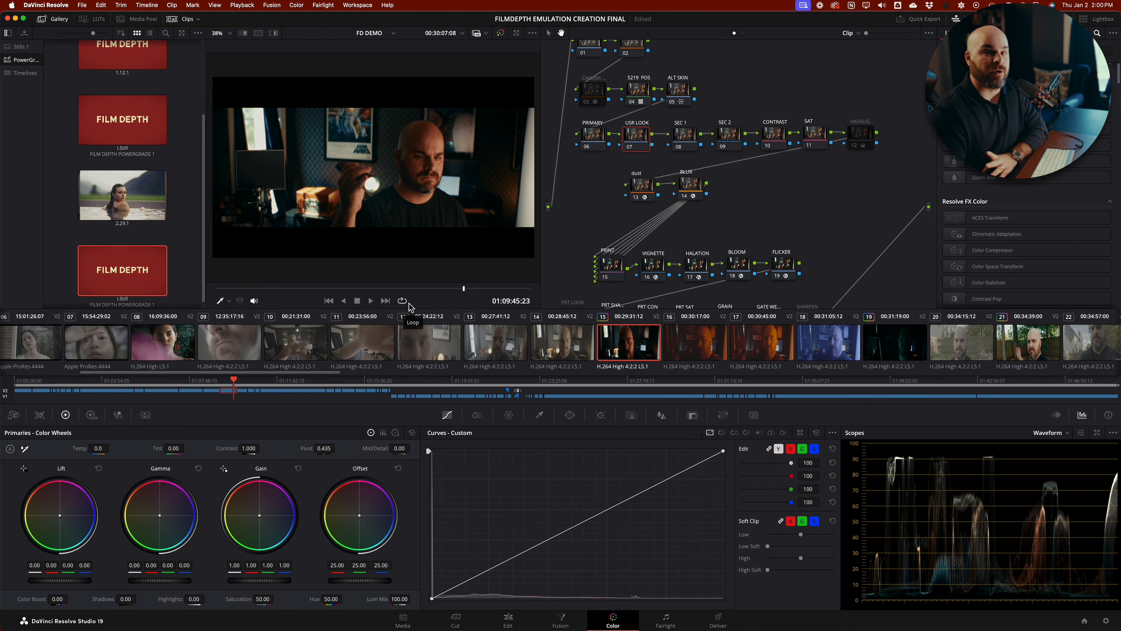
Step: Apply the FILM DEPTH PowerGrade to clip 20, the backyard portrait in front of the fence
left_click(949, 351)
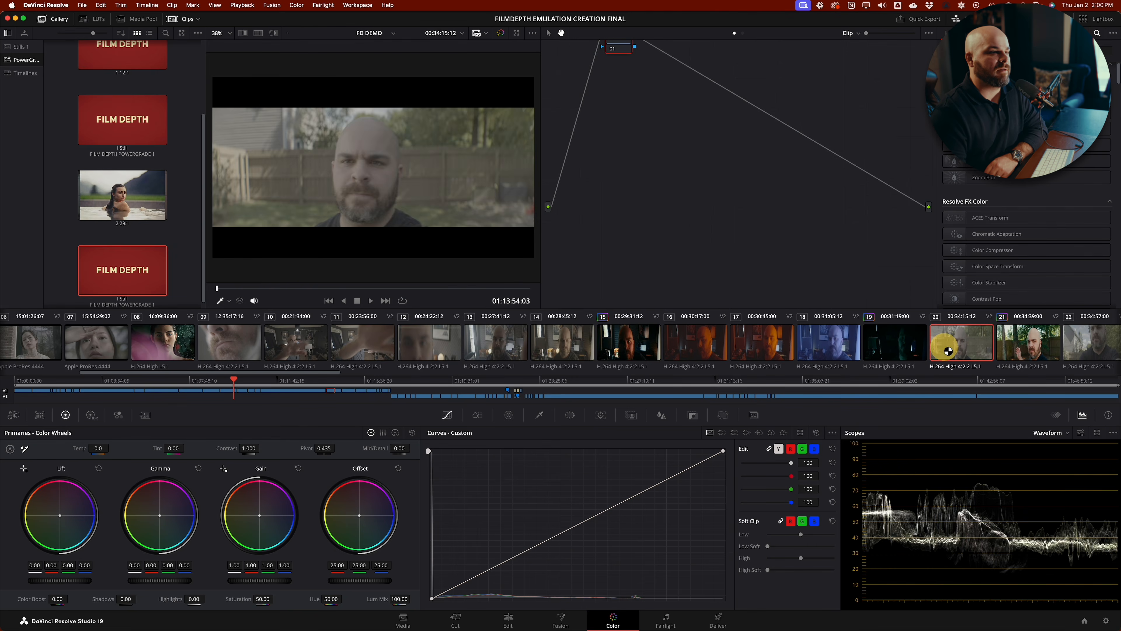
right_click(107, 283)
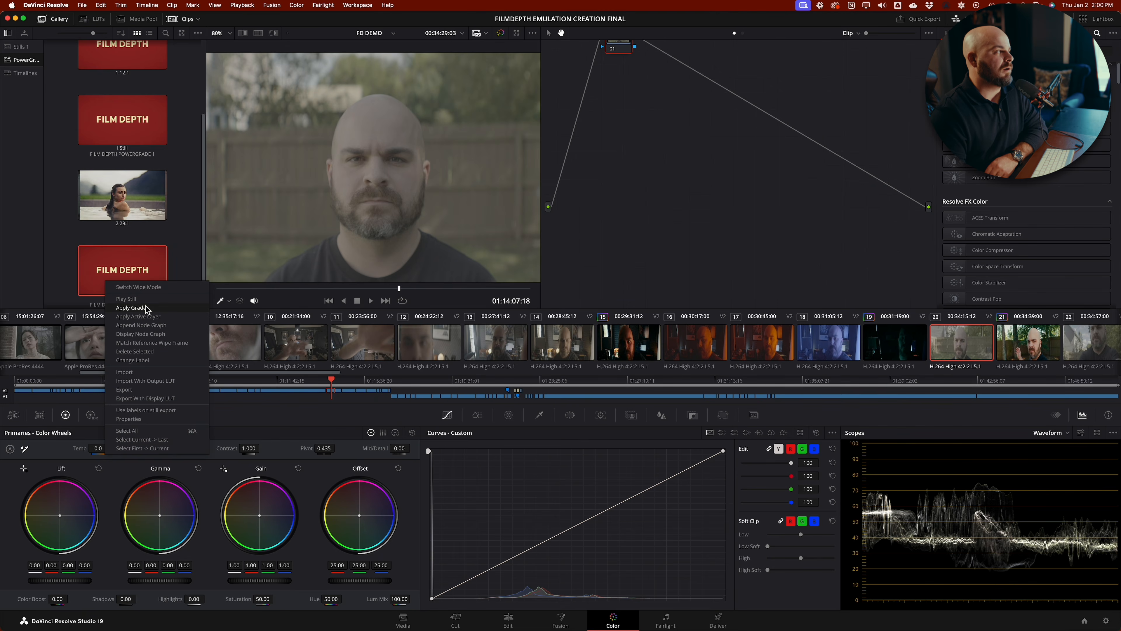
left_click(131, 307)
Step: Try shifted gain and gamma colour balance, saturation 52.60 and contrast 0.608 in clip 20's USR LOOK node, and restore the original look by reapplying the PowerGrade
left_click(638, 136)
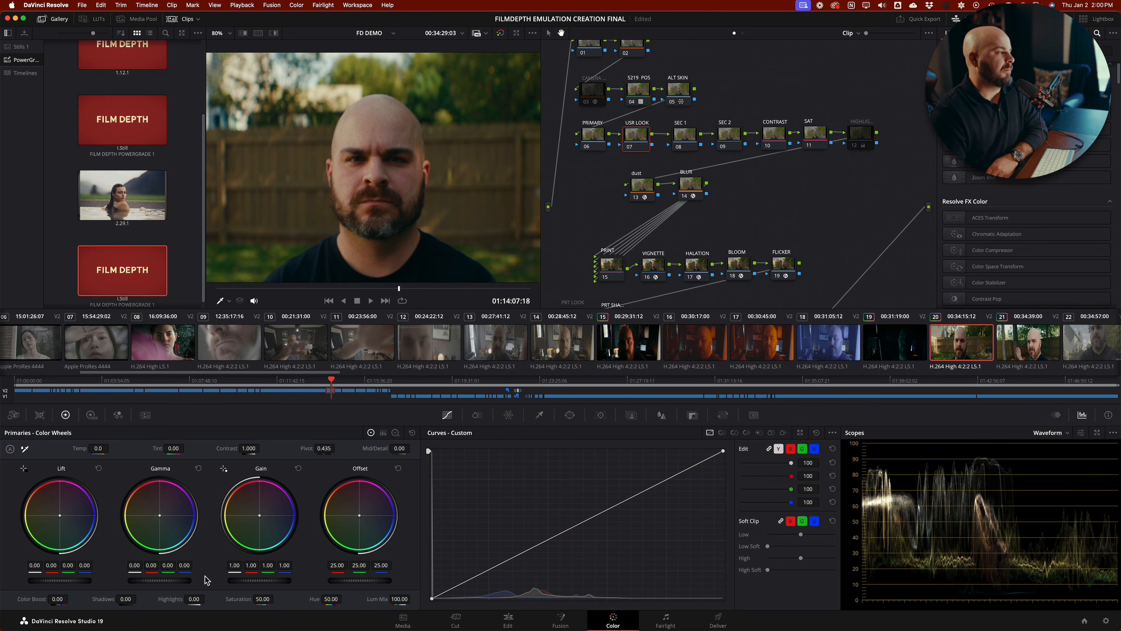
mouse_move(261, 519)
left_mouse_down()
mouse_move(277, 537)
mouse_move(260, 517)
left_mouse_up()
left_click_drag(163, 520, 130, 478)
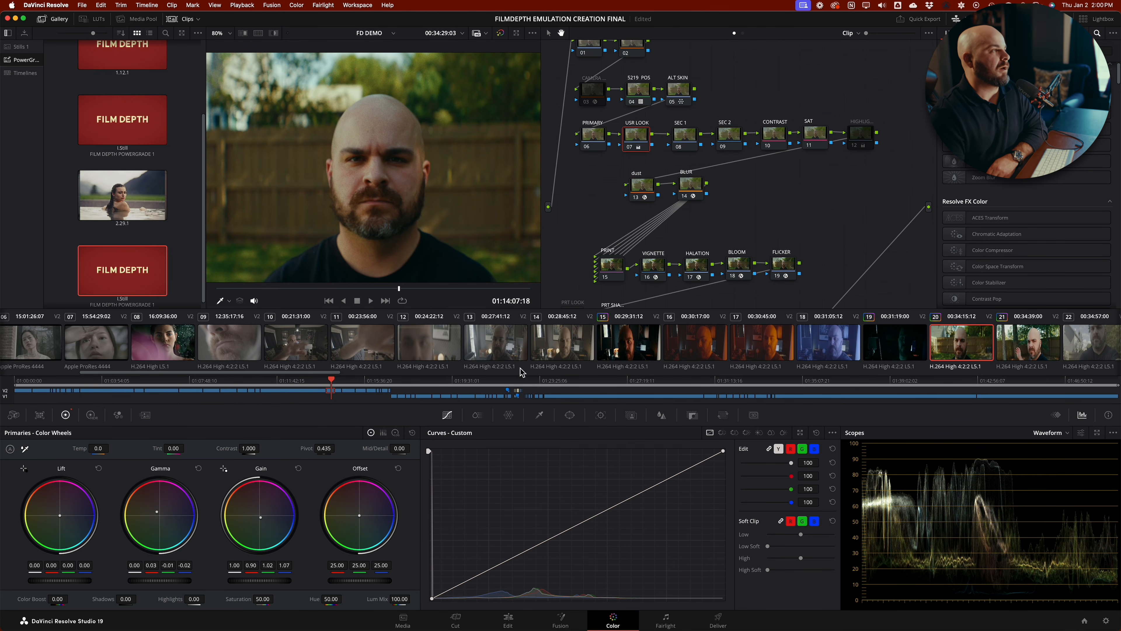
left_click_drag(263, 598, 260, 598)
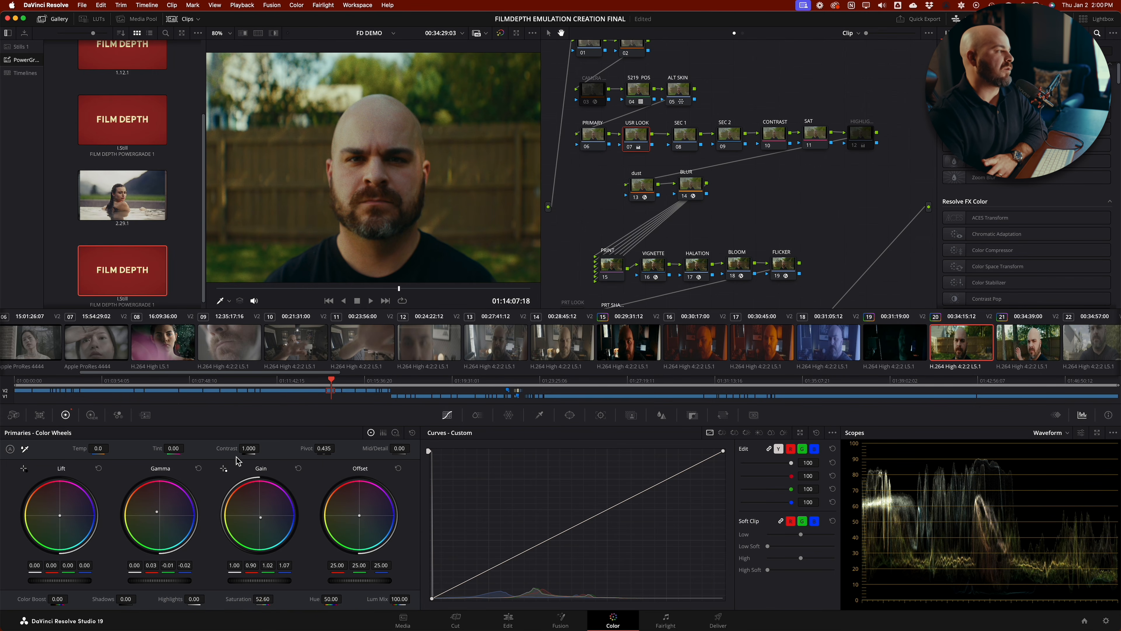
left_click_drag(244, 450, 160, 442)
key("shift+z")
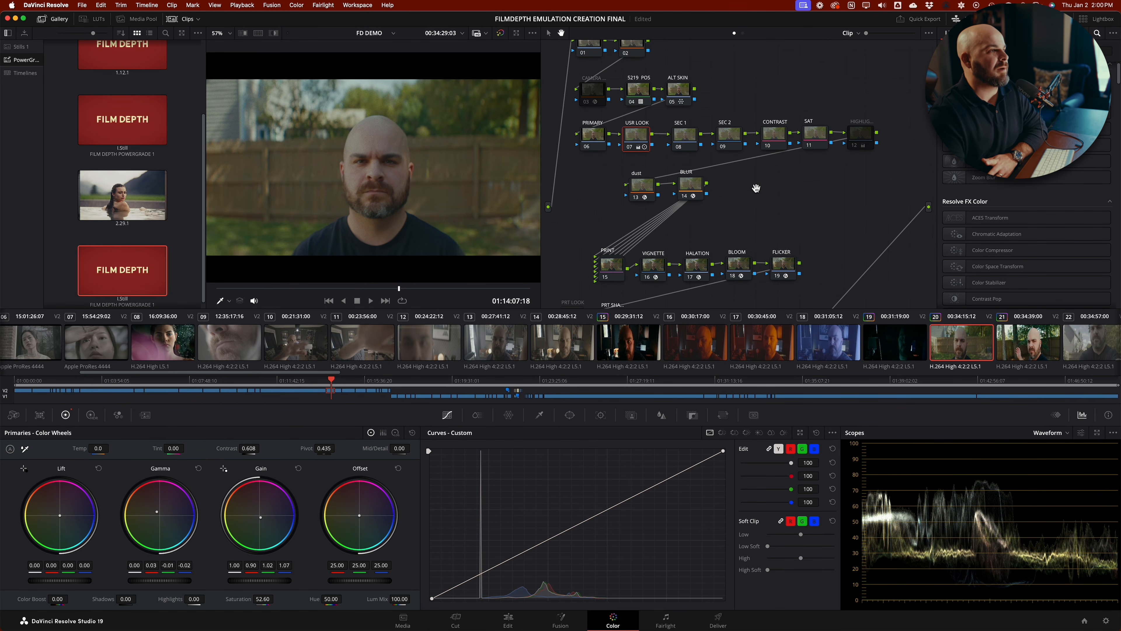
right_click(110, 285)
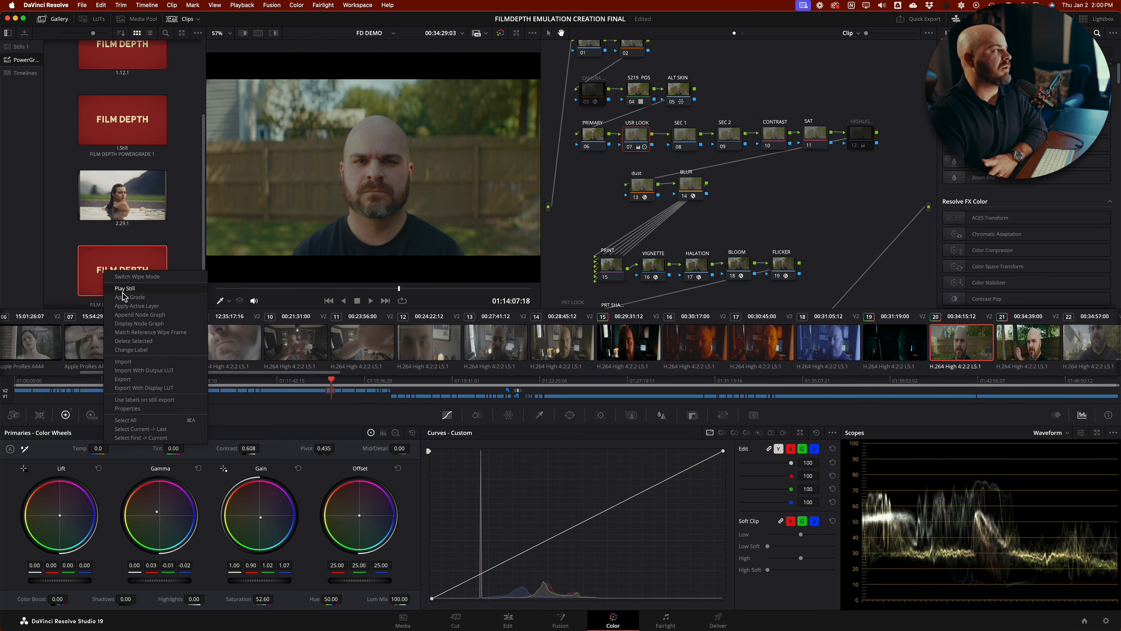
left_click(119, 292)
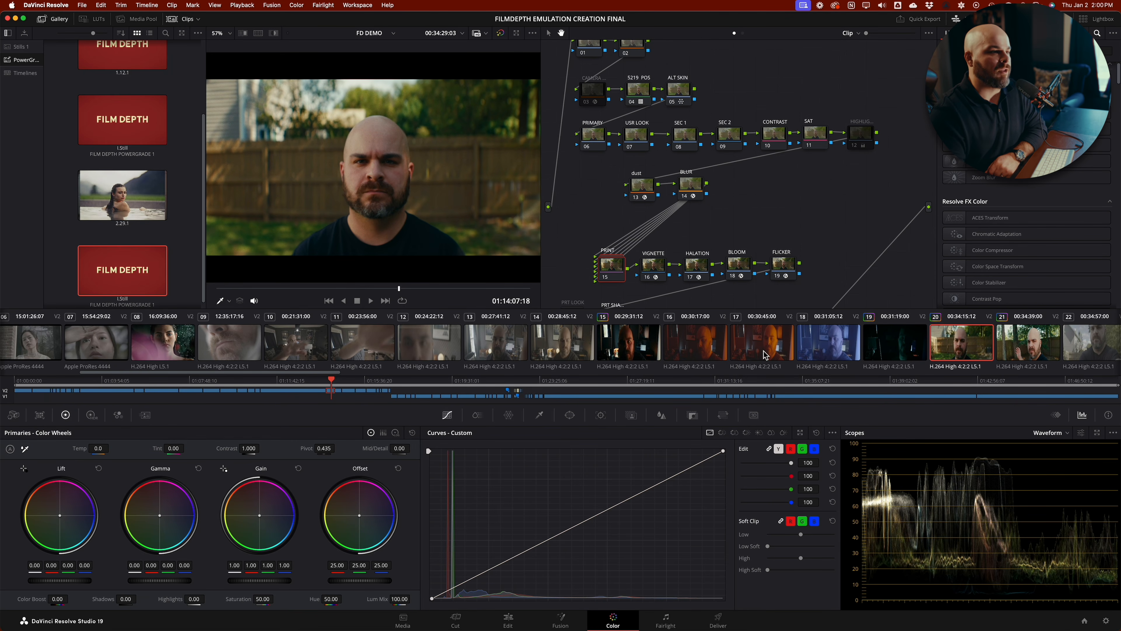
Step: Apply the FILM DEPTH PowerGrade to clip 38, the overhead bed shot, with its whole frame in view
scroll(764, 358, "right", 10)
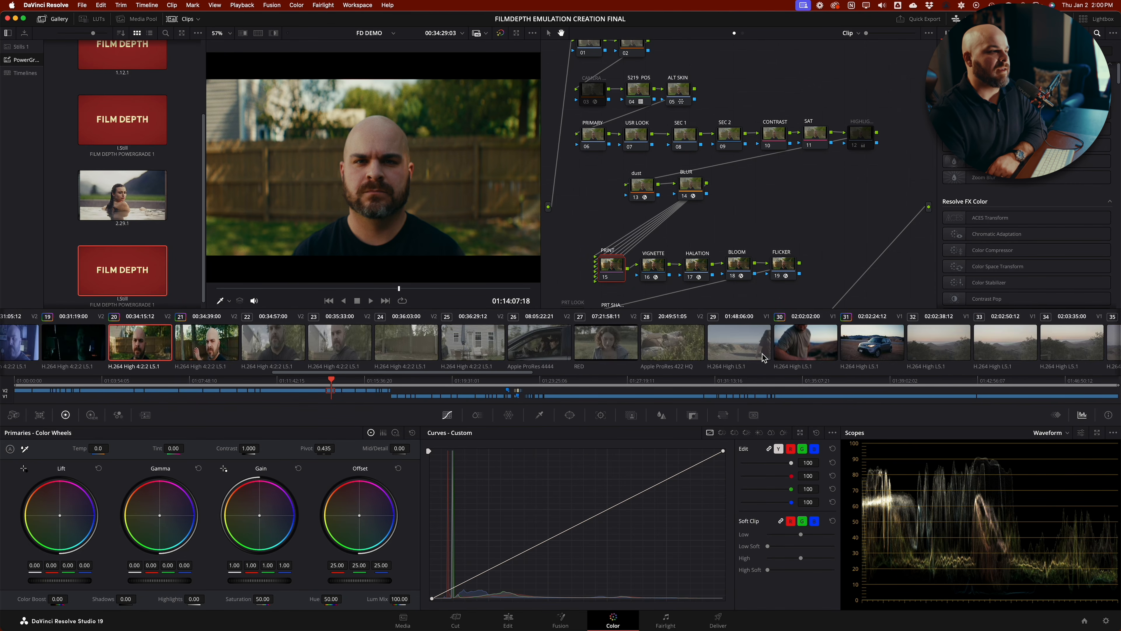
scroll(763, 357, "right", 3)
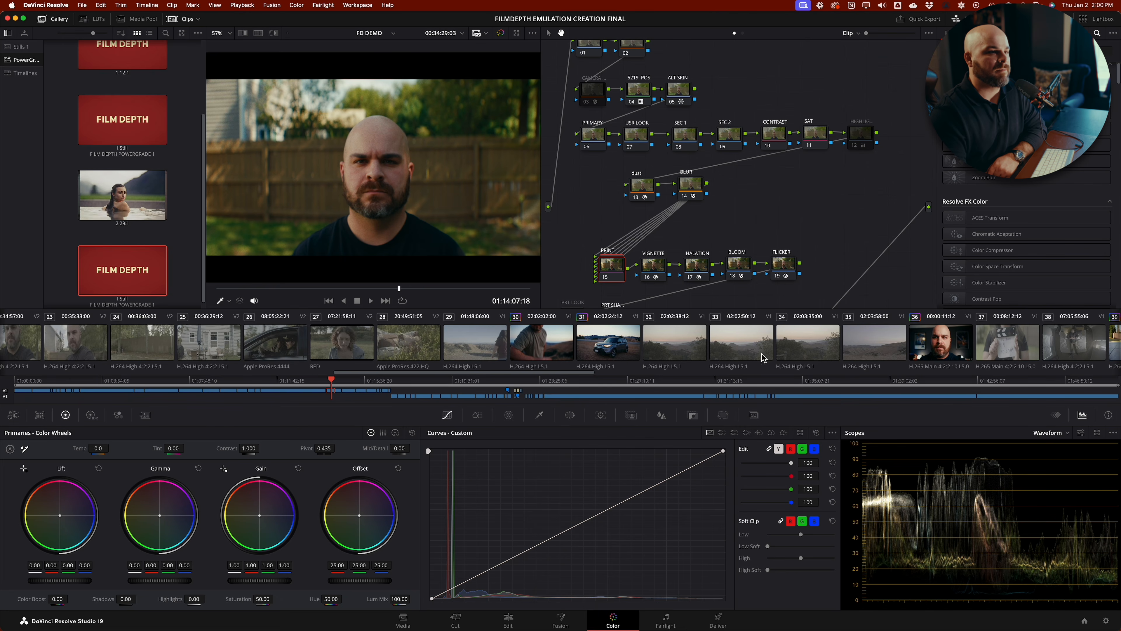
scroll(764, 358, "right", 3)
scroll(763, 357, "left", 3)
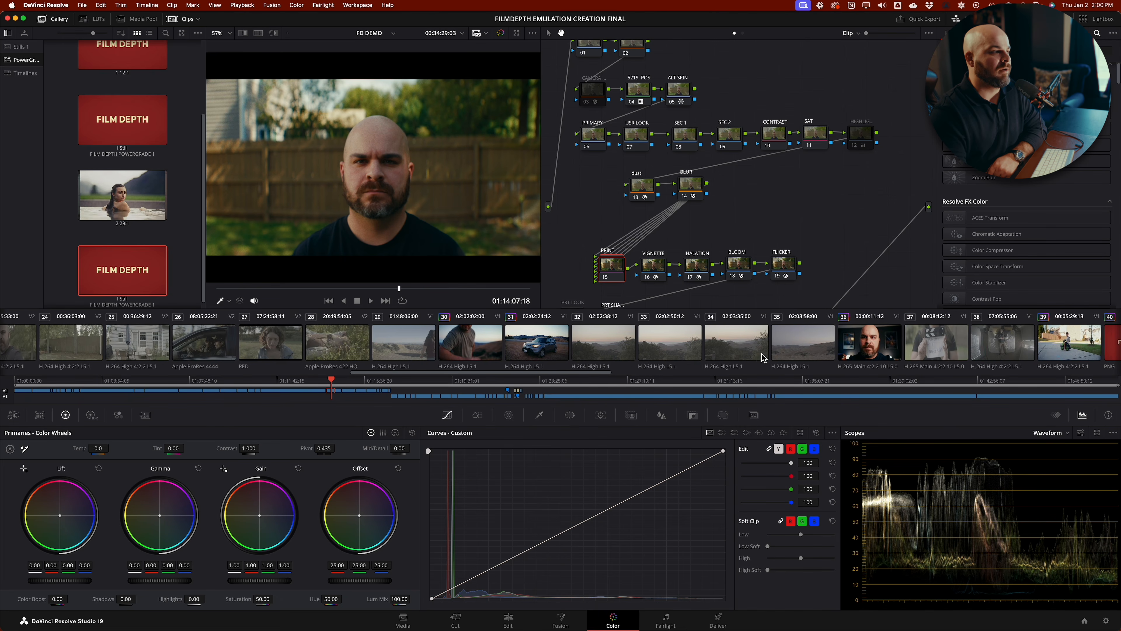
left_click(1002, 348)
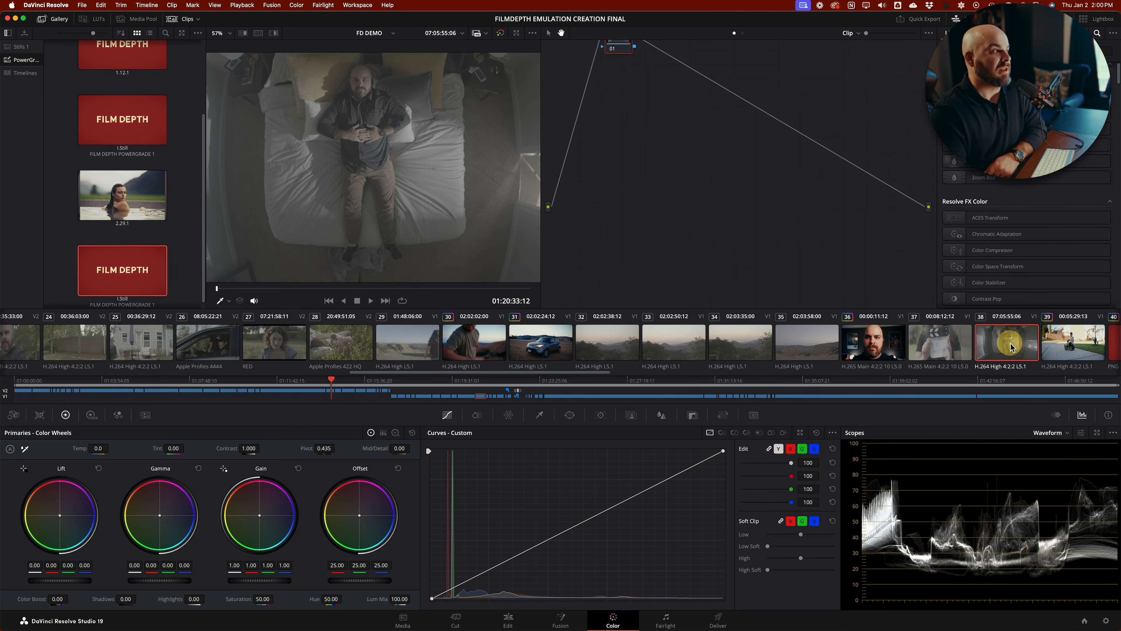
scroll(394, 230, "up", 1)
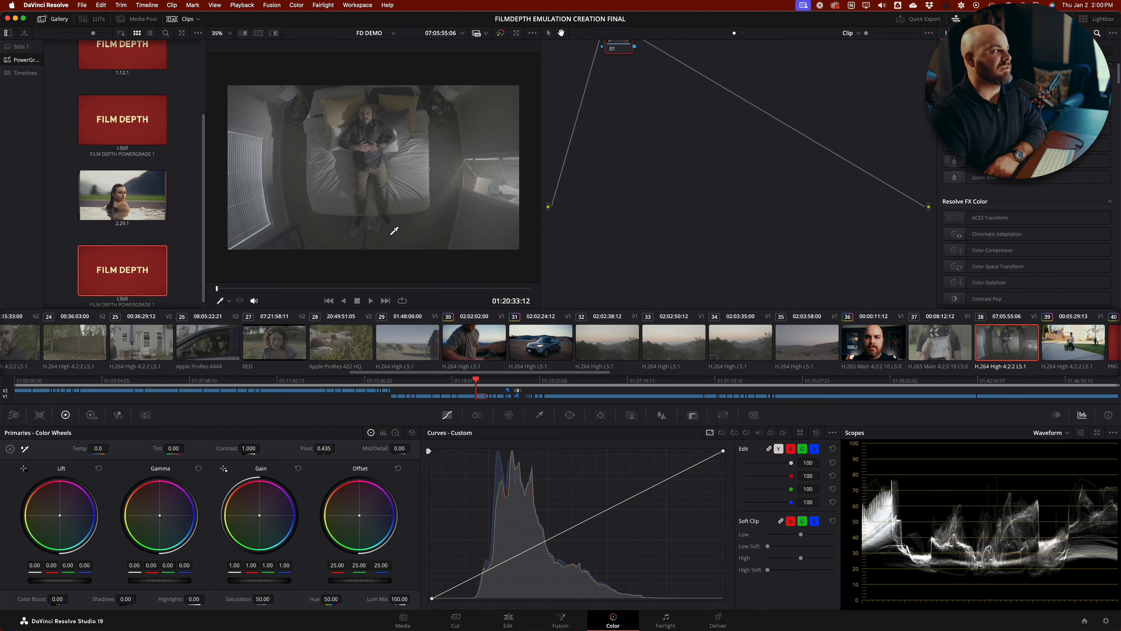
right_click(128, 281)
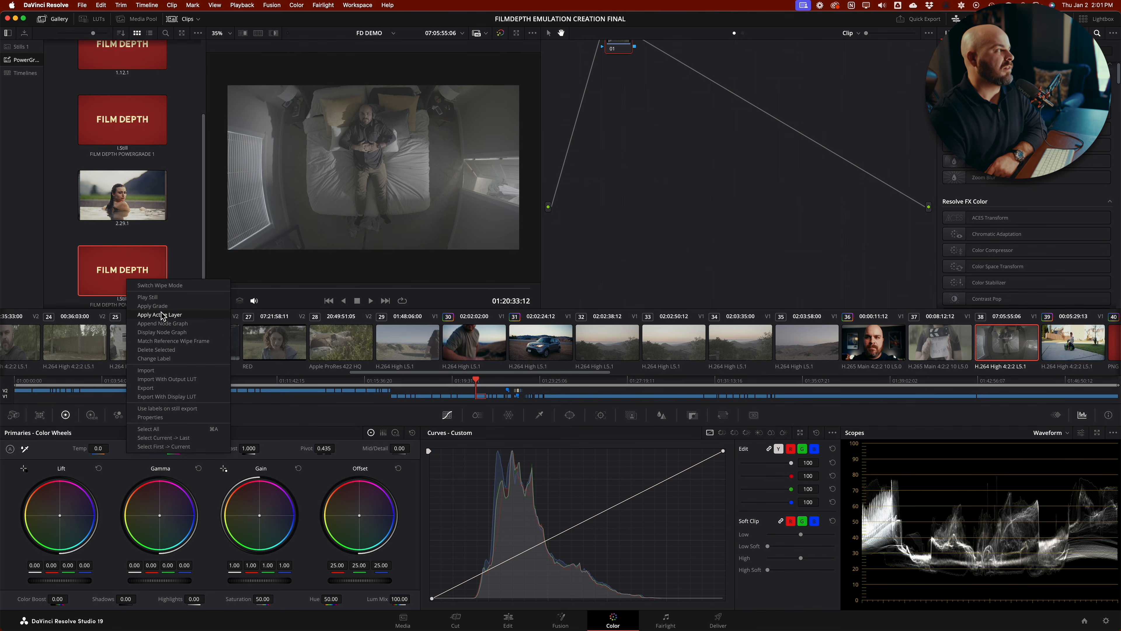
left_click(153, 306)
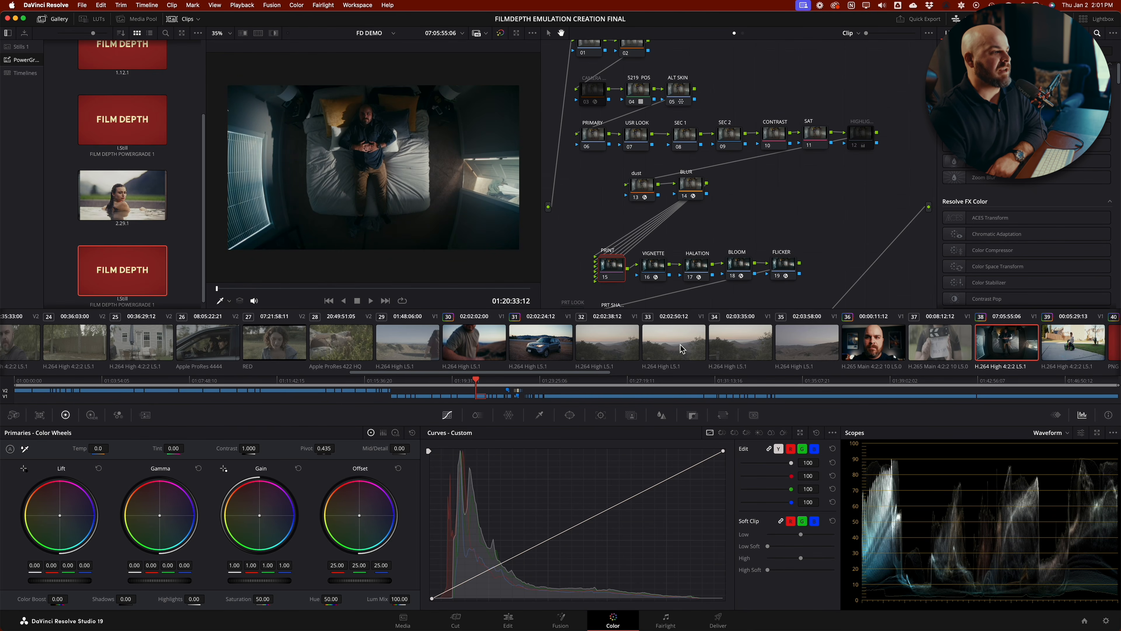
Step: Apply the FILM DEPTH PowerGrade to landscape clip 33 and view a frame with the man facing the hills
left_click(682, 349)
right_click(140, 278)
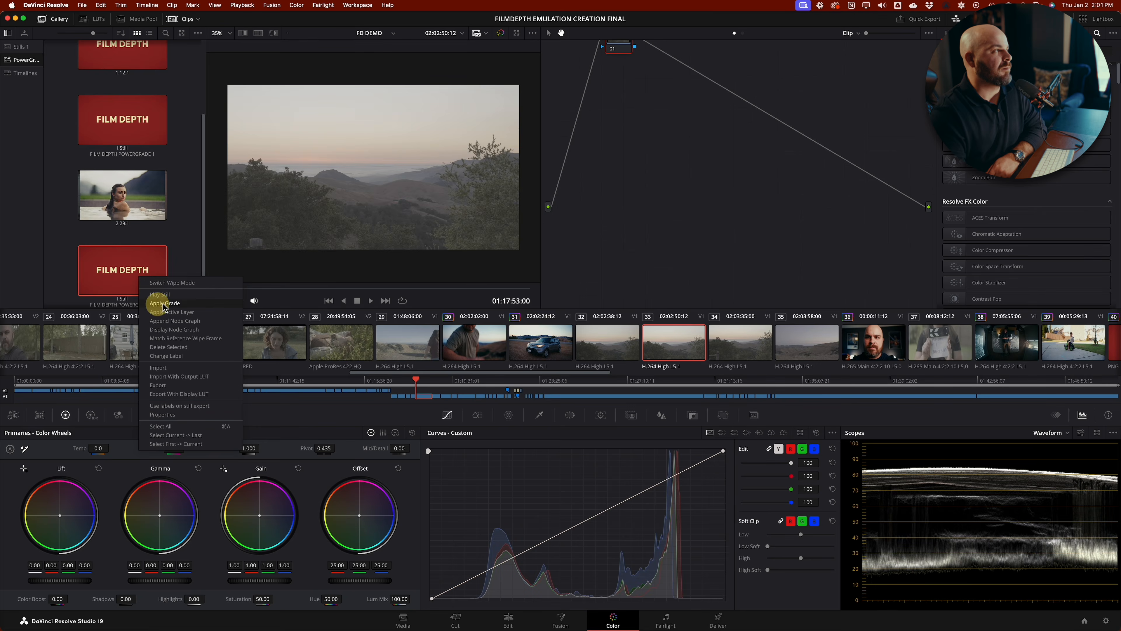
left_click(164, 304)
left_click_drag(370, 288, 430, 287)
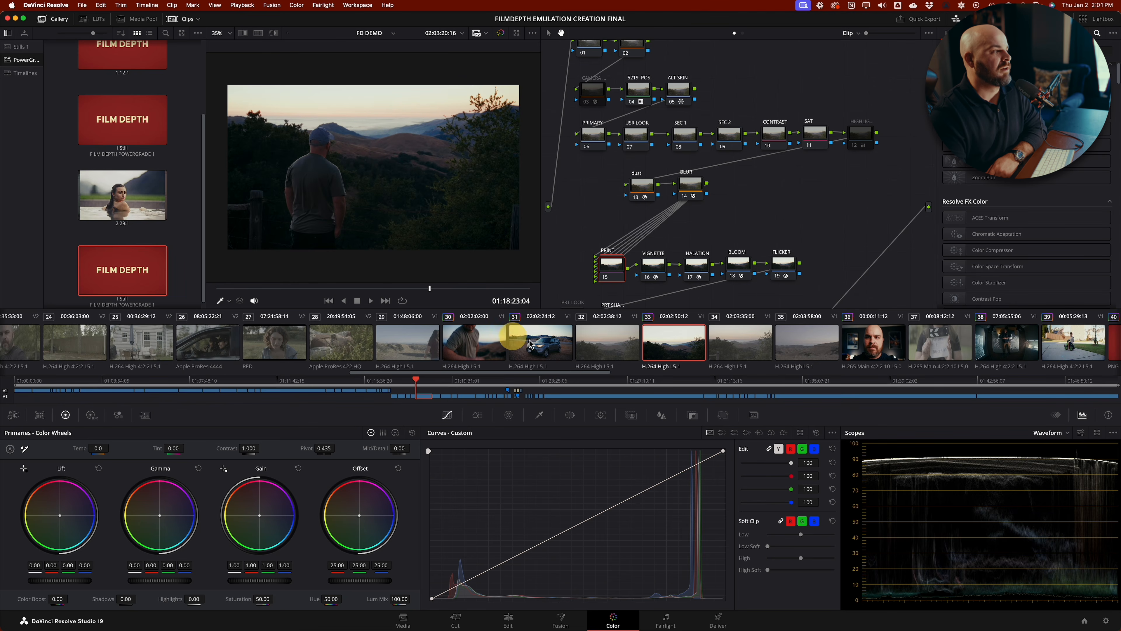
Step: Apply the FILM DEPTH PowerGrade to clip 06 and open the Color Space Transform settings of its disabled camera node 03
left_click(407, 349)
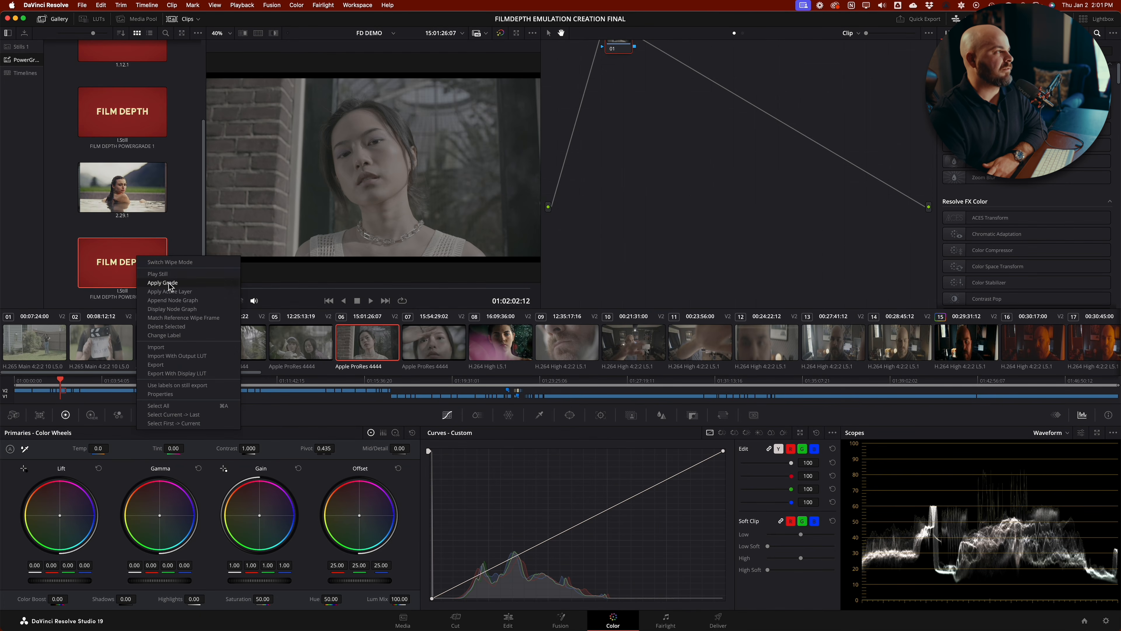
left_click(163, 282)
scroll(684, 137, "up", 2)
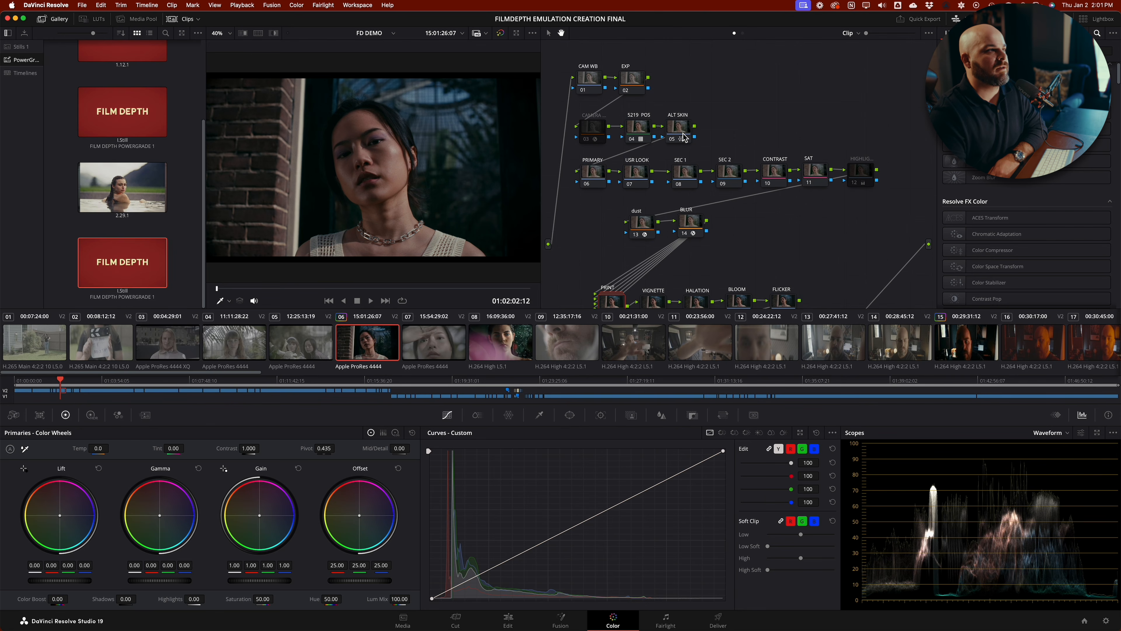
left_click(590, 130)
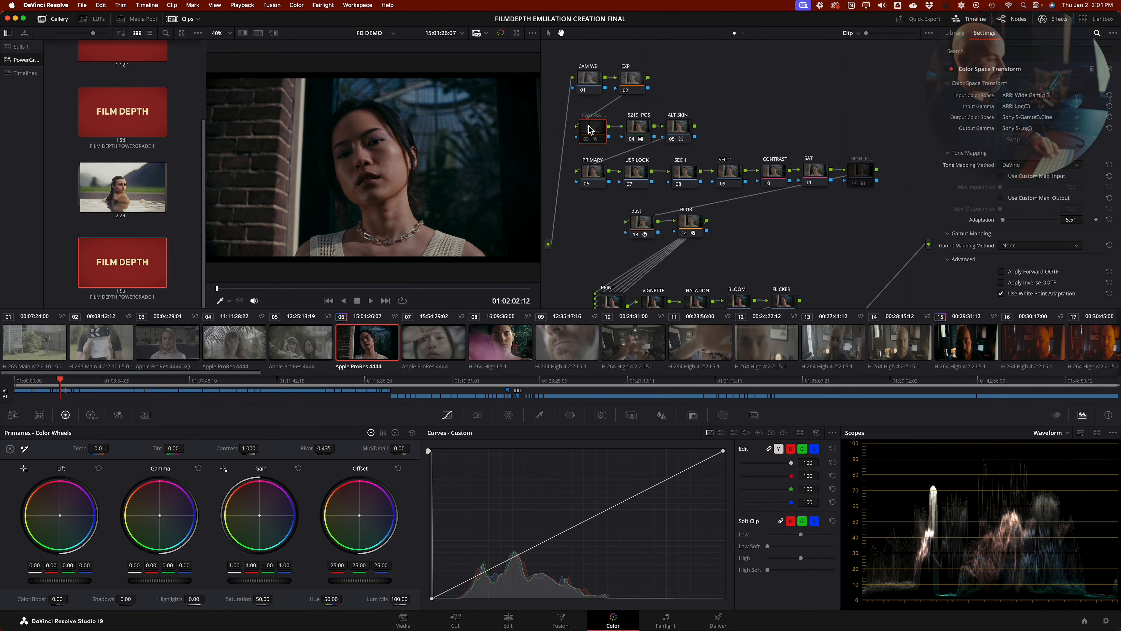
Step: Enable clip 06's camera node 03, setting its input color space to REDWideGamutRGB, input gamma to RED Log3G10 and adaptation to 7.84
left_click(1078, 95)
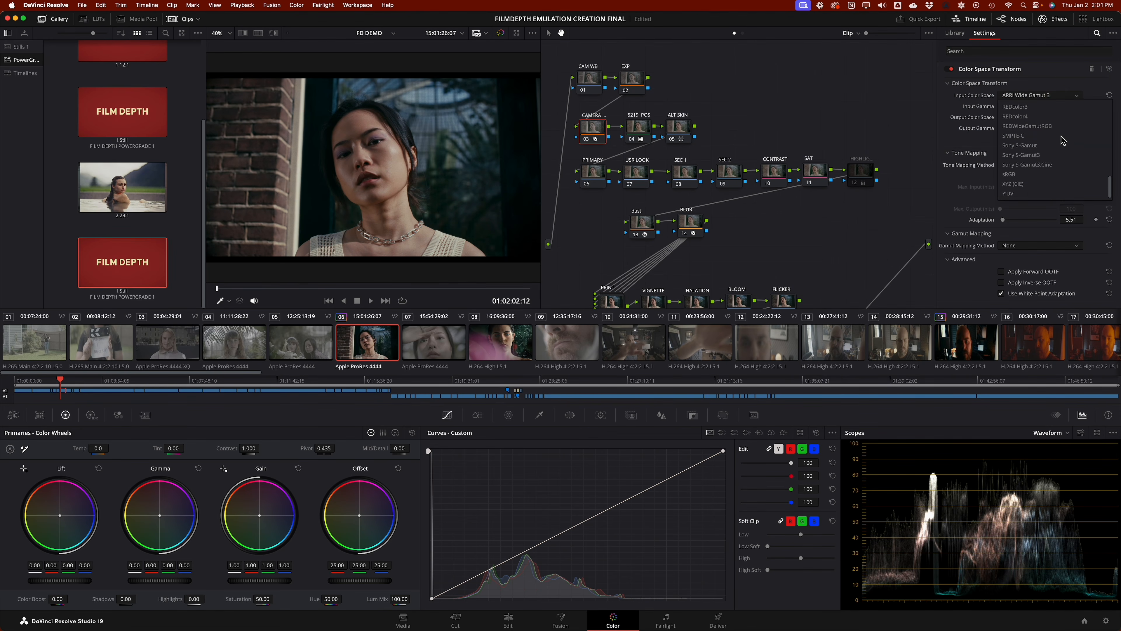
left_click(1050, 136)
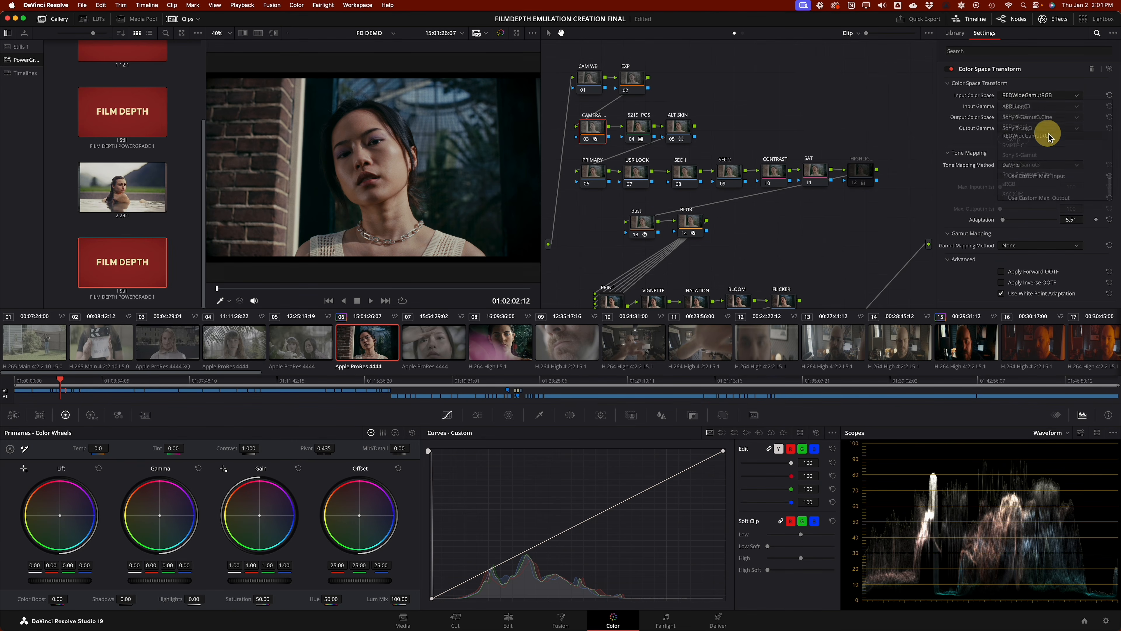
left_click(1024, 106)
scroll(1026, 168, "down", 10)
left_click(1027, 193)
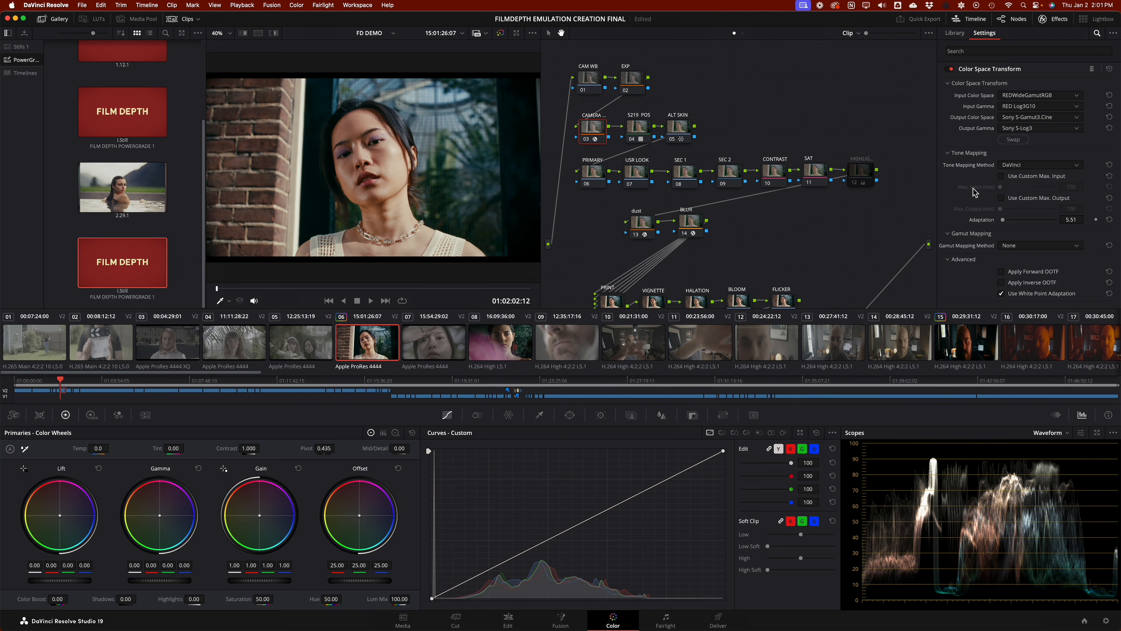
left_click_drag(1003, 221, 1004, 221)
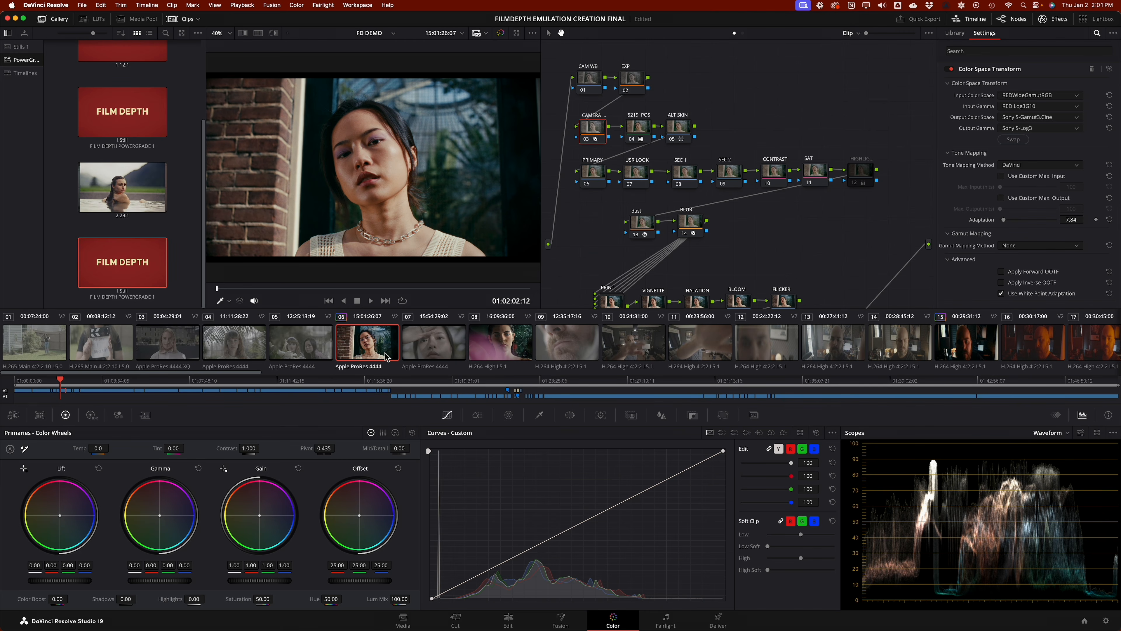
Step: Copy clip 06's grade to clips 07, 05, 04 and 03, and inspect the woman's face in clip 03 up close
left_click(445, 341)
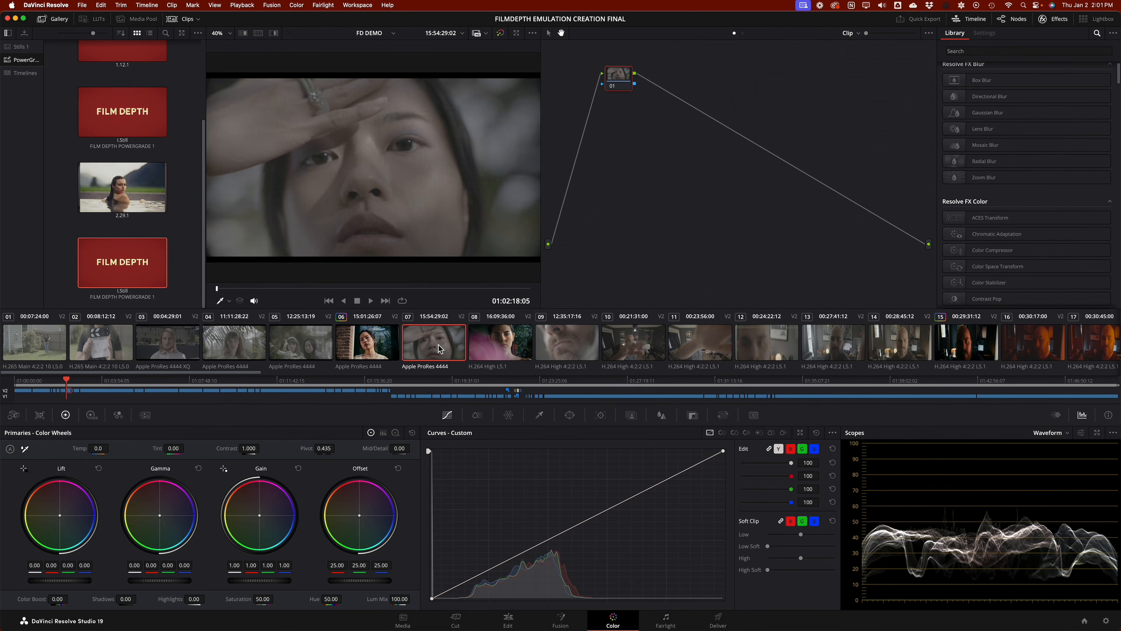
left_click(286, 354)
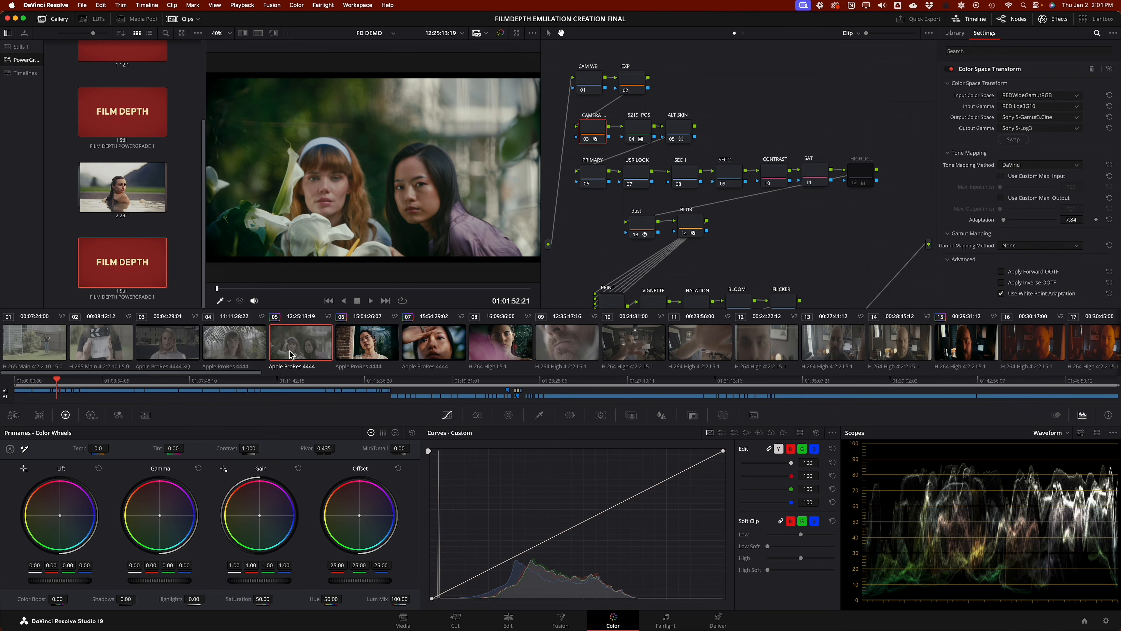
left_click(232, 356)
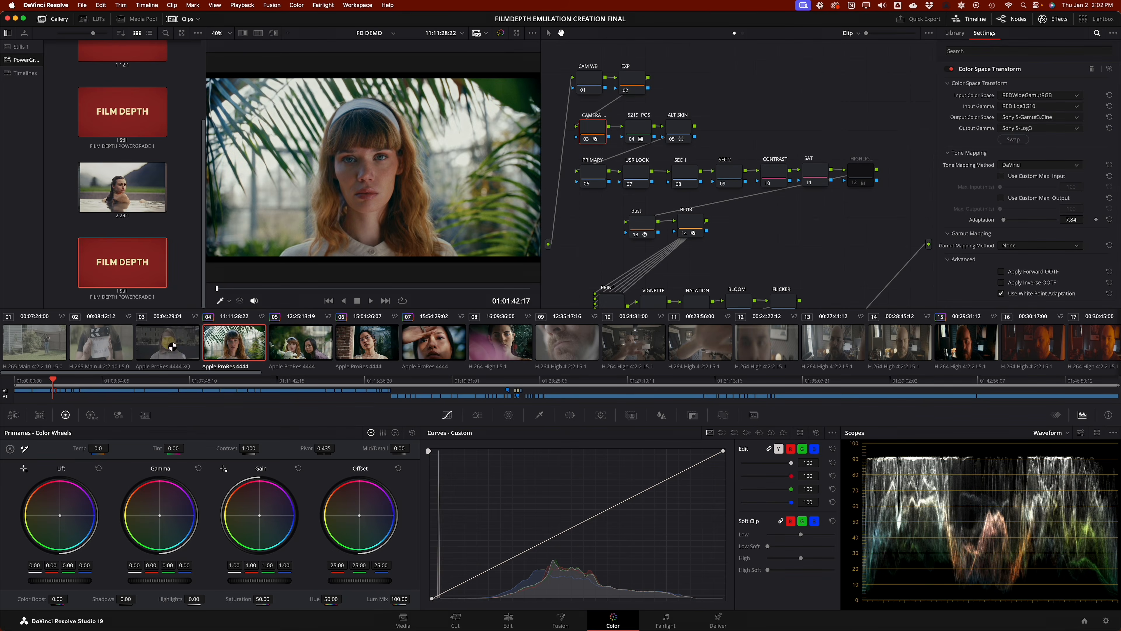
left_click(170, 344)
scroll(304, 194, "up", 5)
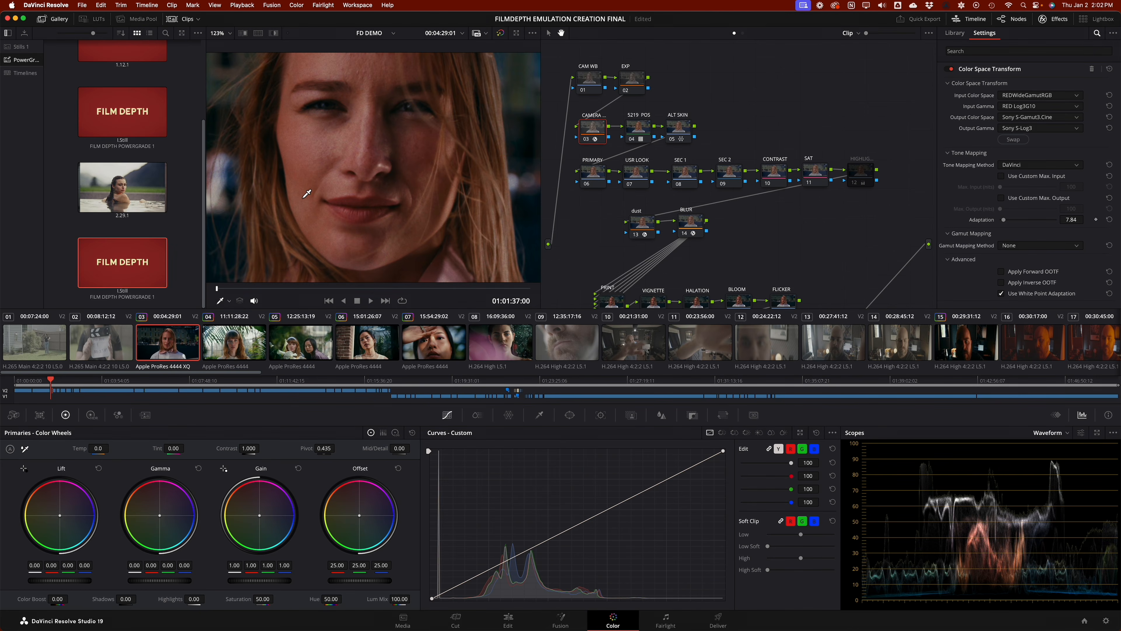
scroll(307, 193, "down", 6)
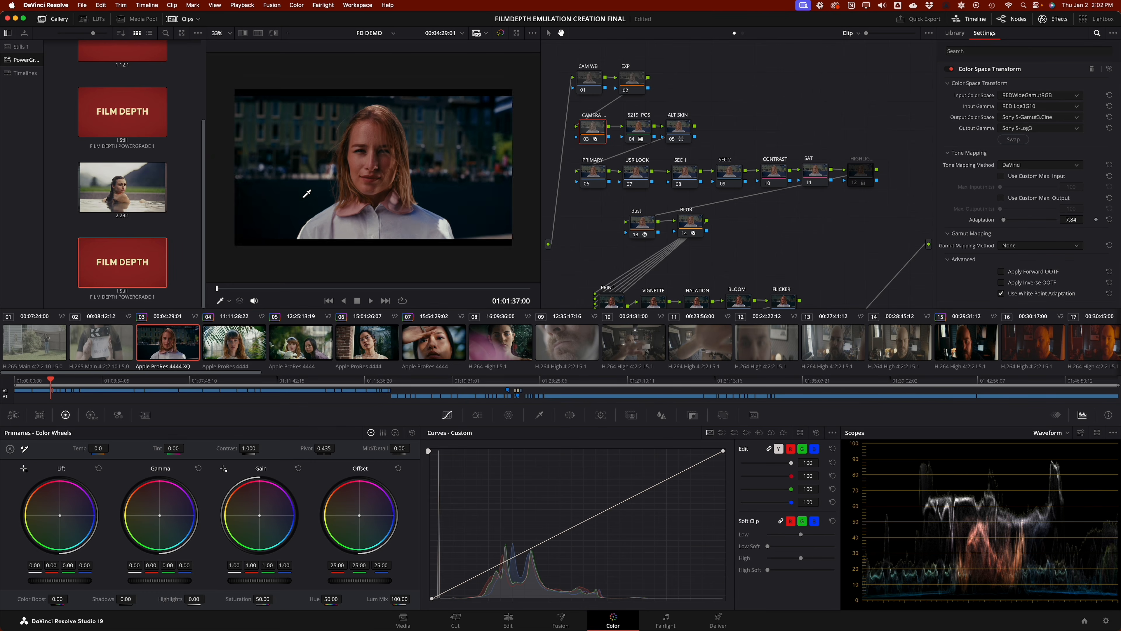
scroll(306, 194, "up", 1)
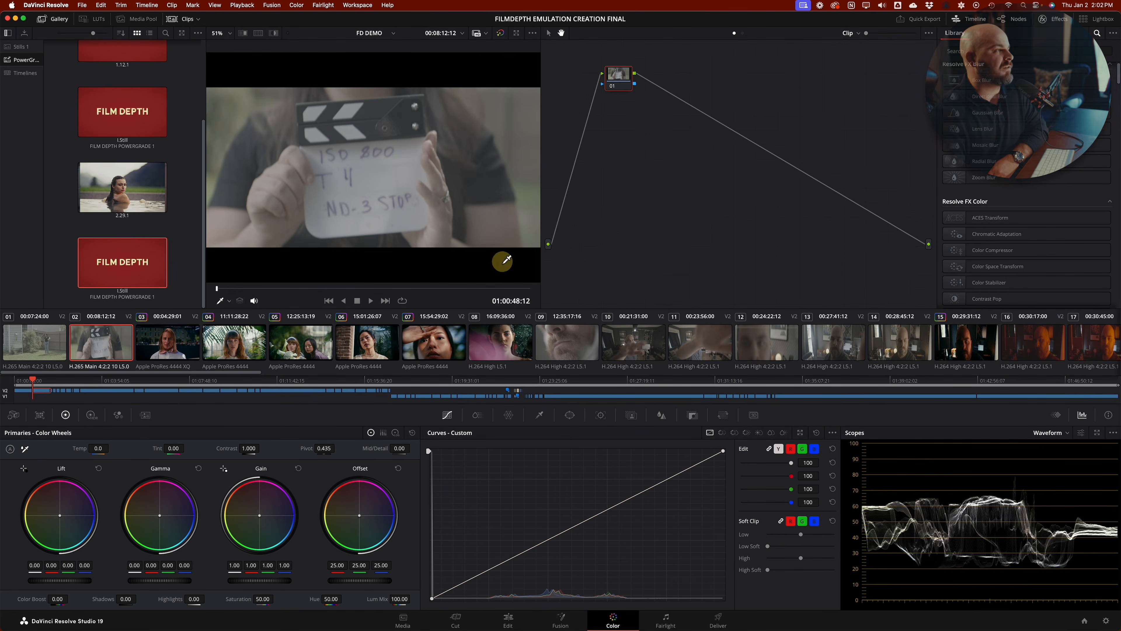
Step: Apply the FILM DEPTH PowerGrade to clip 02 and view a frame with the woman's face
left_click(359, 287)
right_click(127, 282)
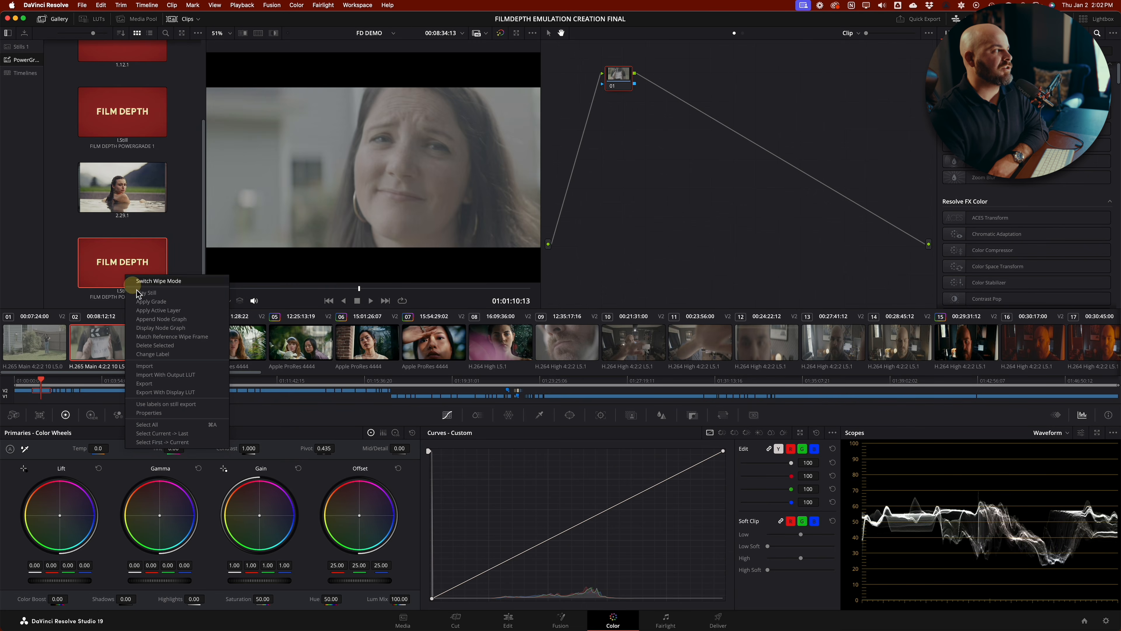
left_click(144, 296)
left_click_drag(408, 287, 297, 283)
scroll(326, 231, "down", 7)
scroll(326, 232, "up", 5)
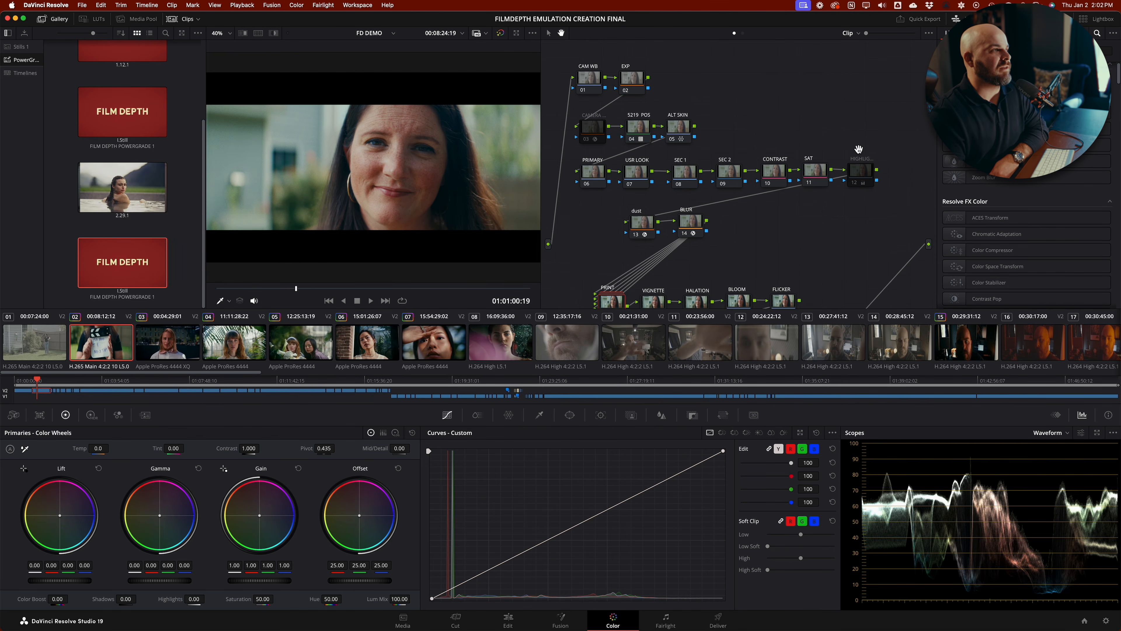
Step: Switch the LUT of clip 02's 5219 POS node to the FILM DEPTH 1.0 positive LUT 5219 - FD_-1 STOP_65P_1
right_click(638, 131)
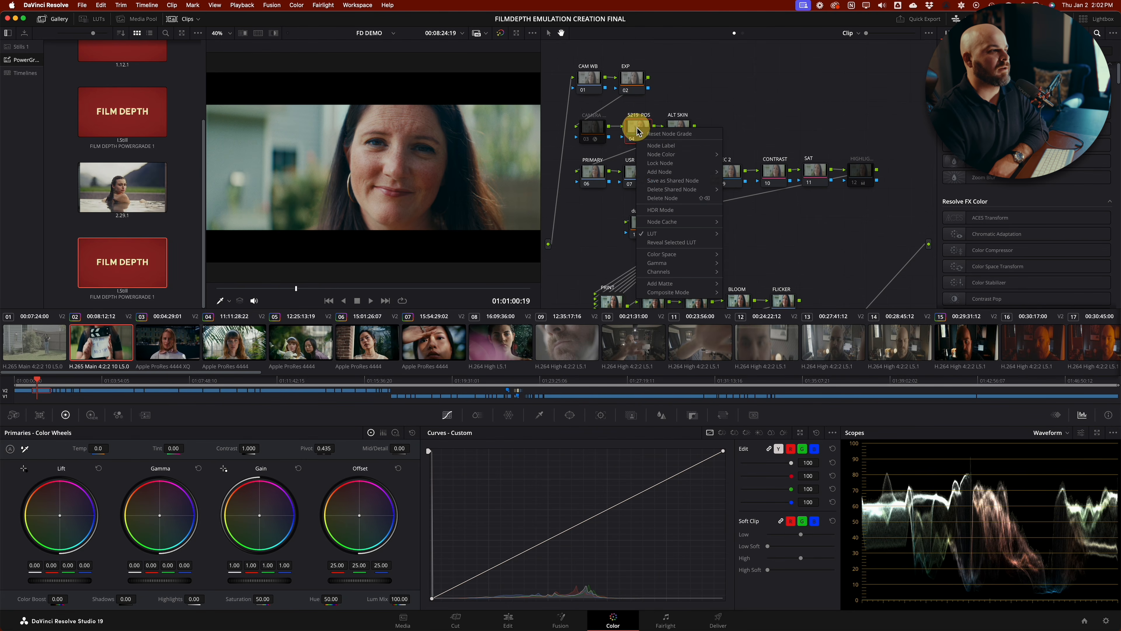
mouse_move(675, 233)
mouse_move(790, 371)
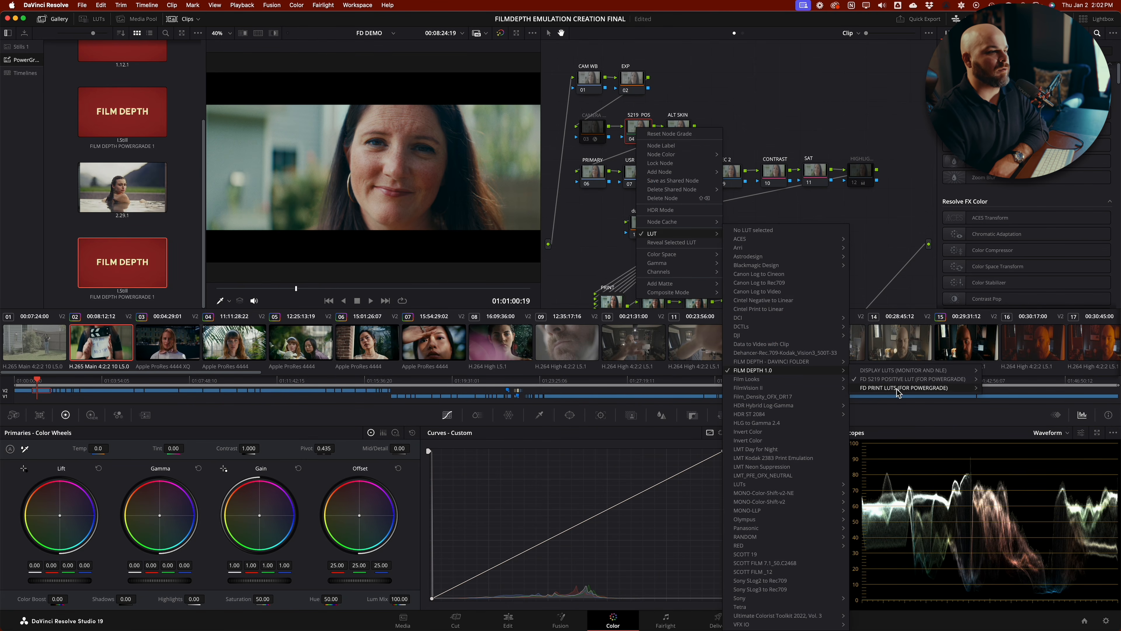
mouse_move(899, 387)
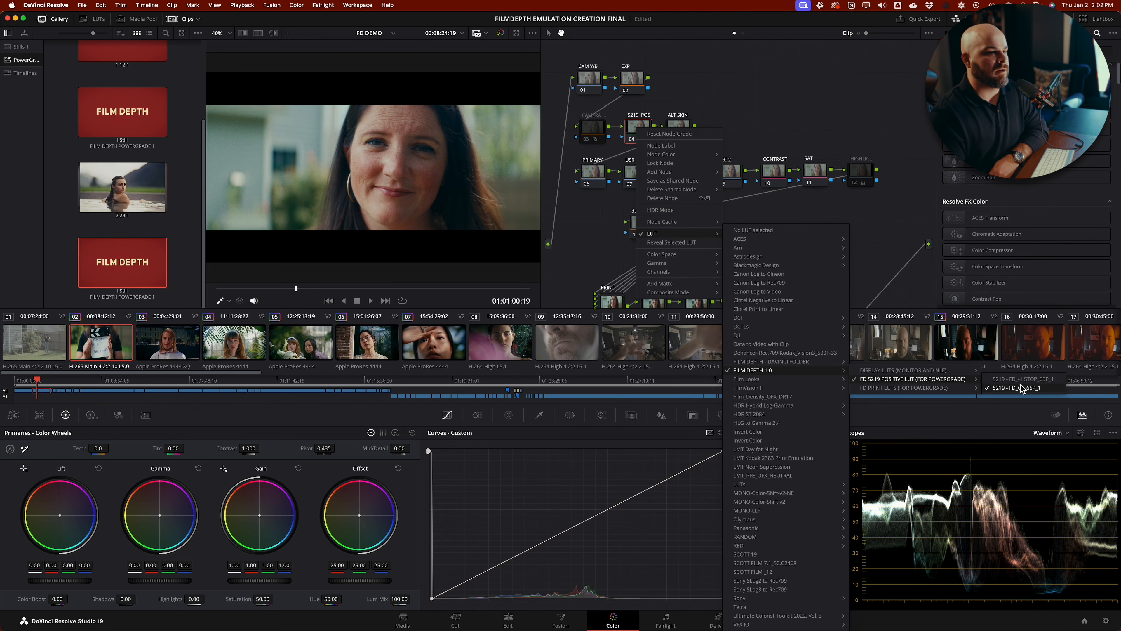
left_click(1021, 381)
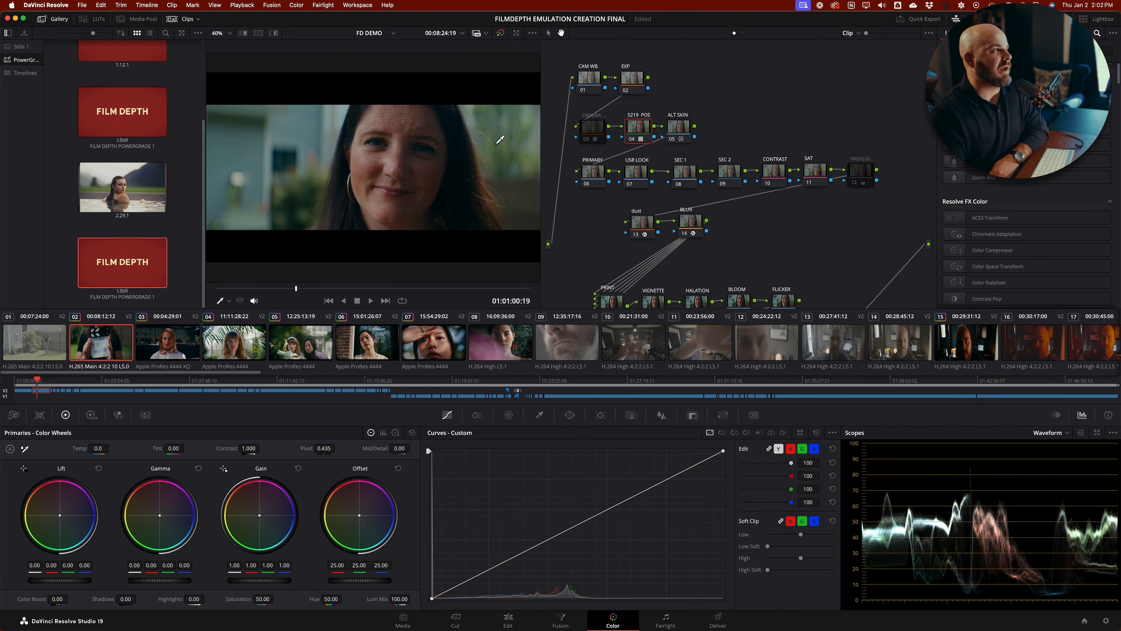
Step: Apply the FILM DEPTH PowerGrade to clip 62, the shot of the boy in a tie, and enable its camera node 03
left_click_drag(399, 290, 367, 294)
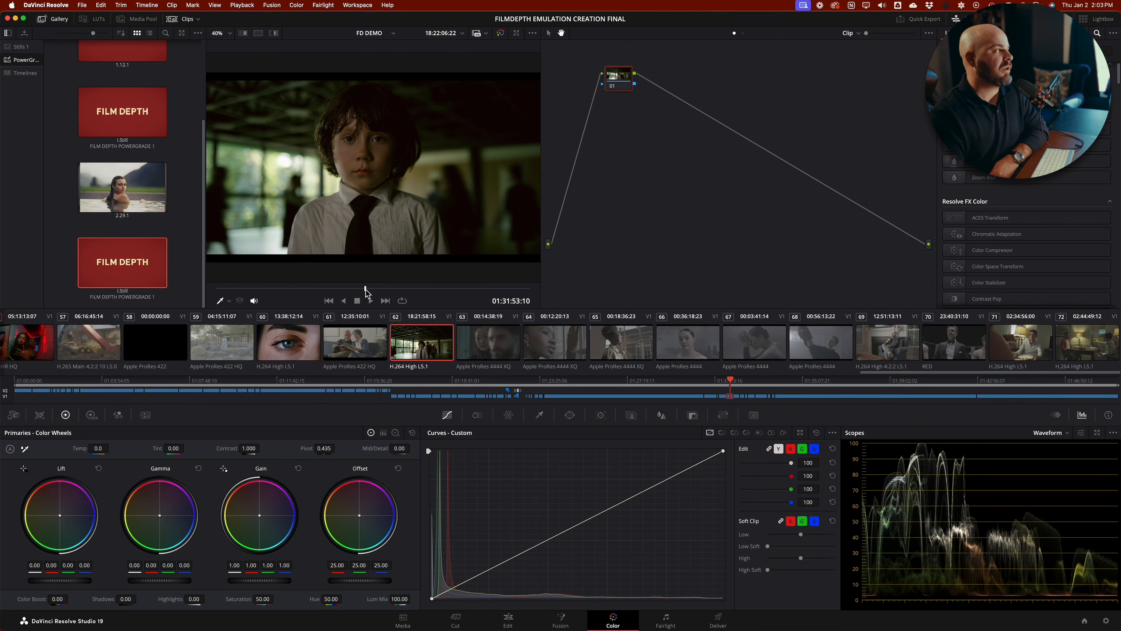
right_click(129, 271)
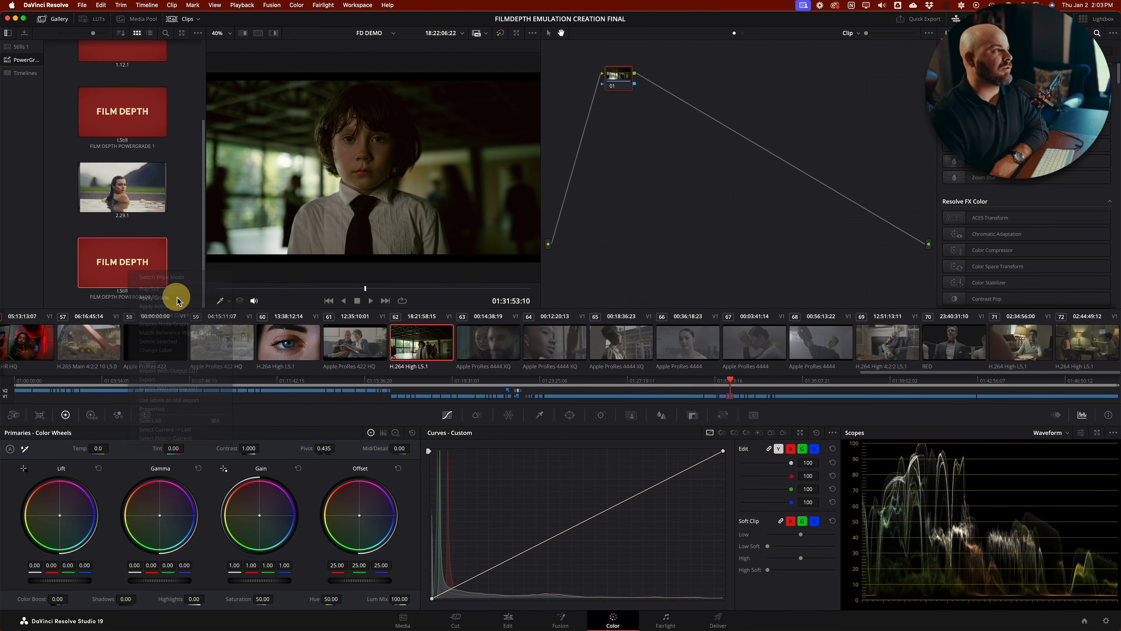
left_click(178, 302)
left_click(591, 130)
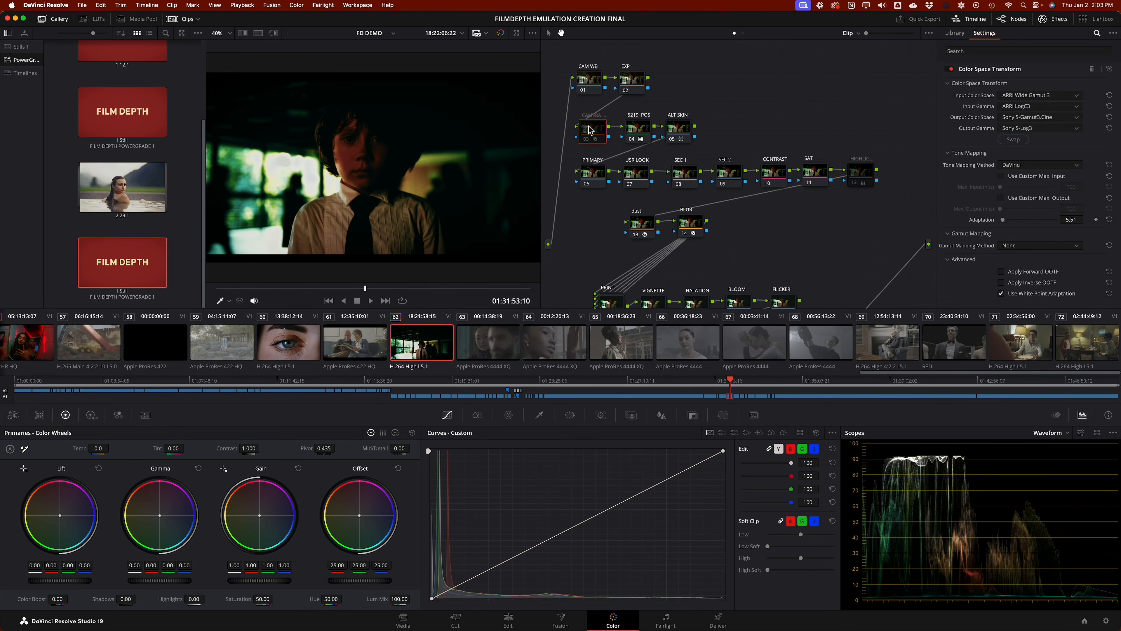
key("super+d")
Step: Set clip 62's camera node input to Rec.709 with Gamma 2.4, and the contrast to 0.722 in the CONTRAST node
left_click(1033, 96)
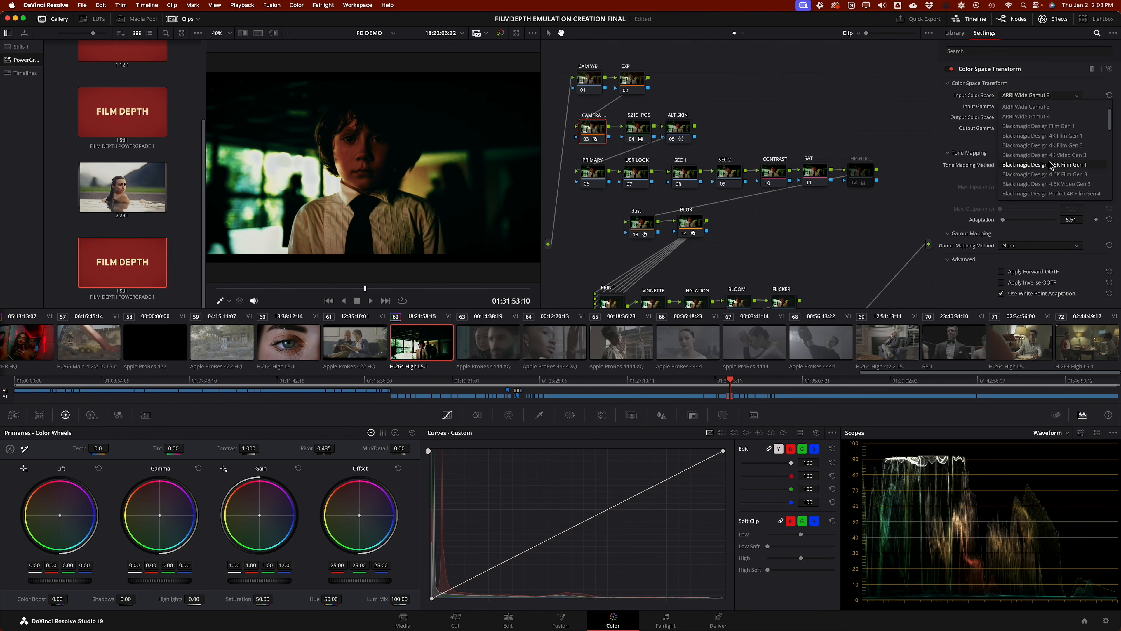
scroll(1051, 164, "up", 3)
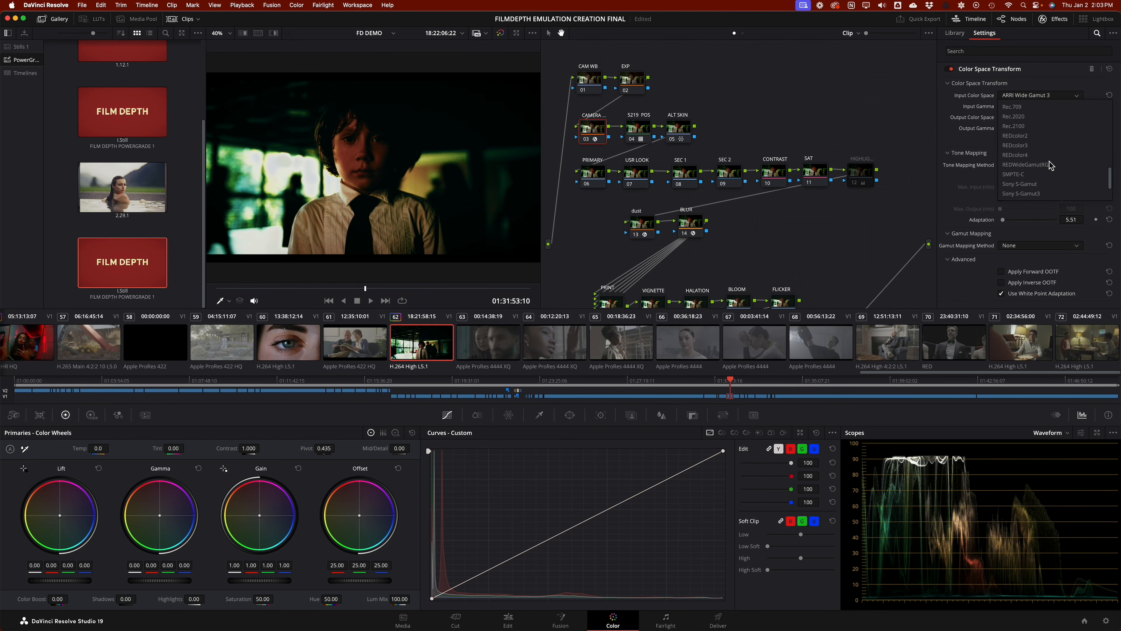
left_click(1013, 106)
left_click(1028, 107)
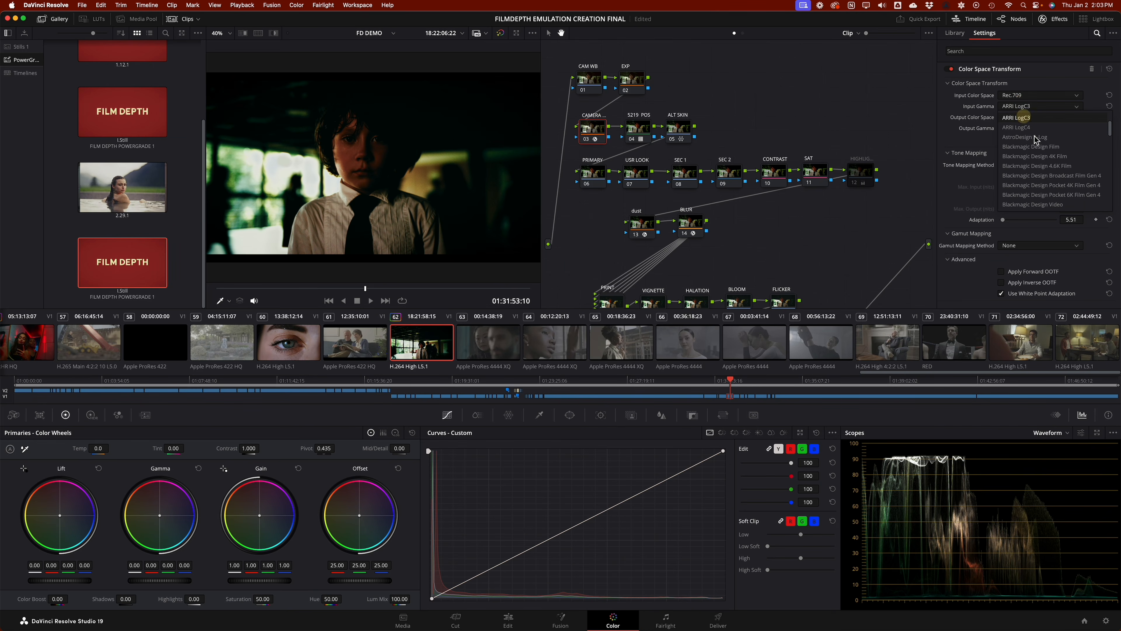
scroll(1039, 147, "up", 5)
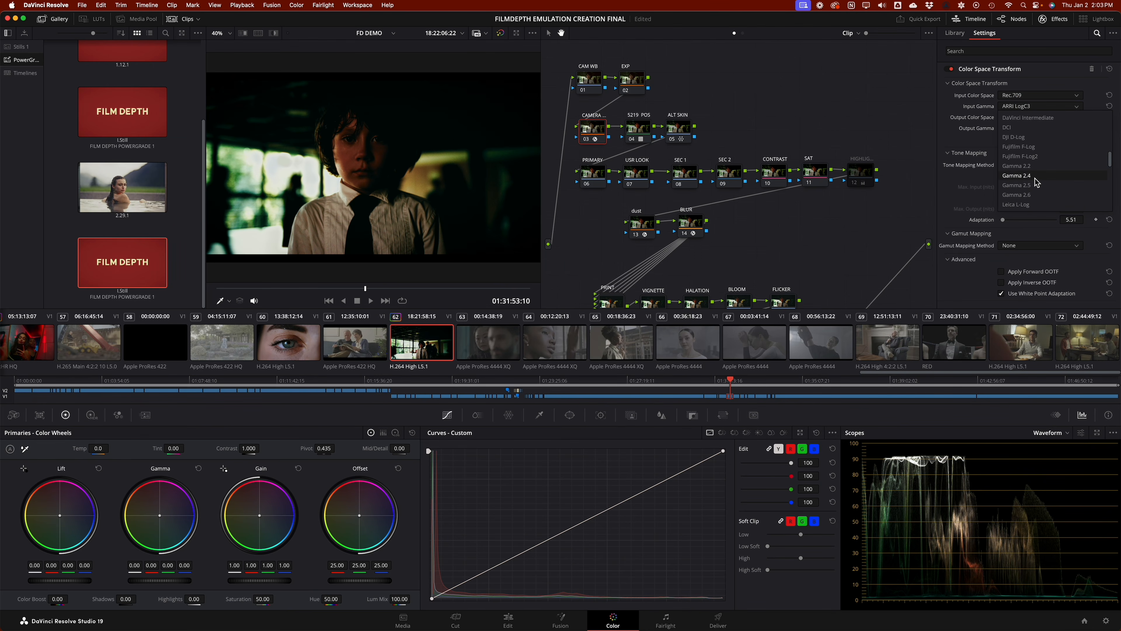
left_click(1035, 177)
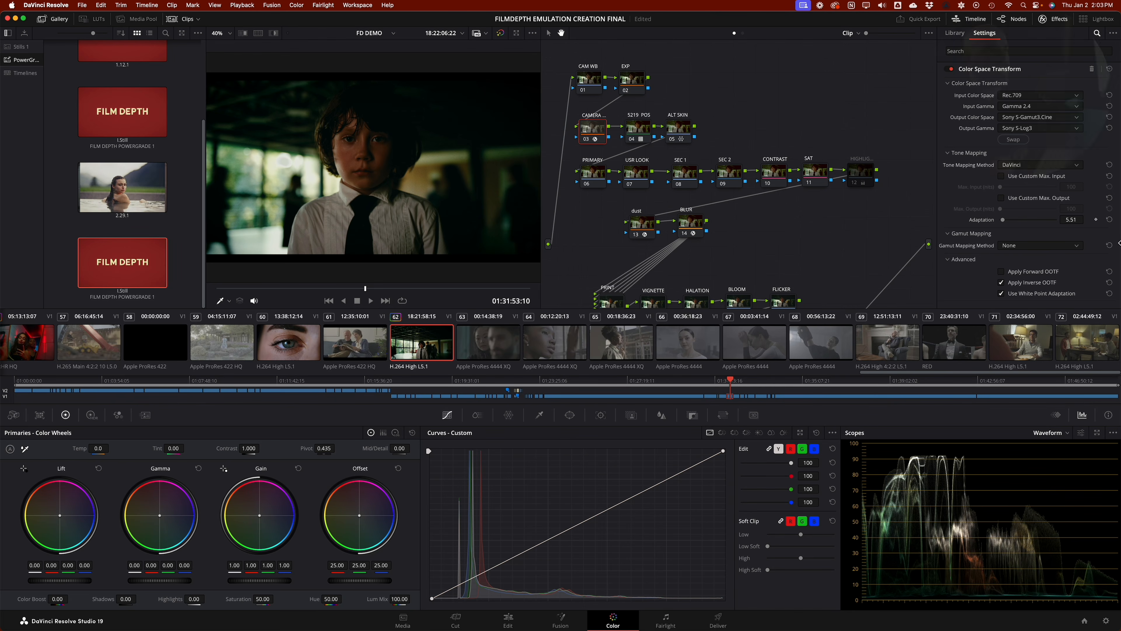
left_click_drag(1002, 221, 1002, 221)
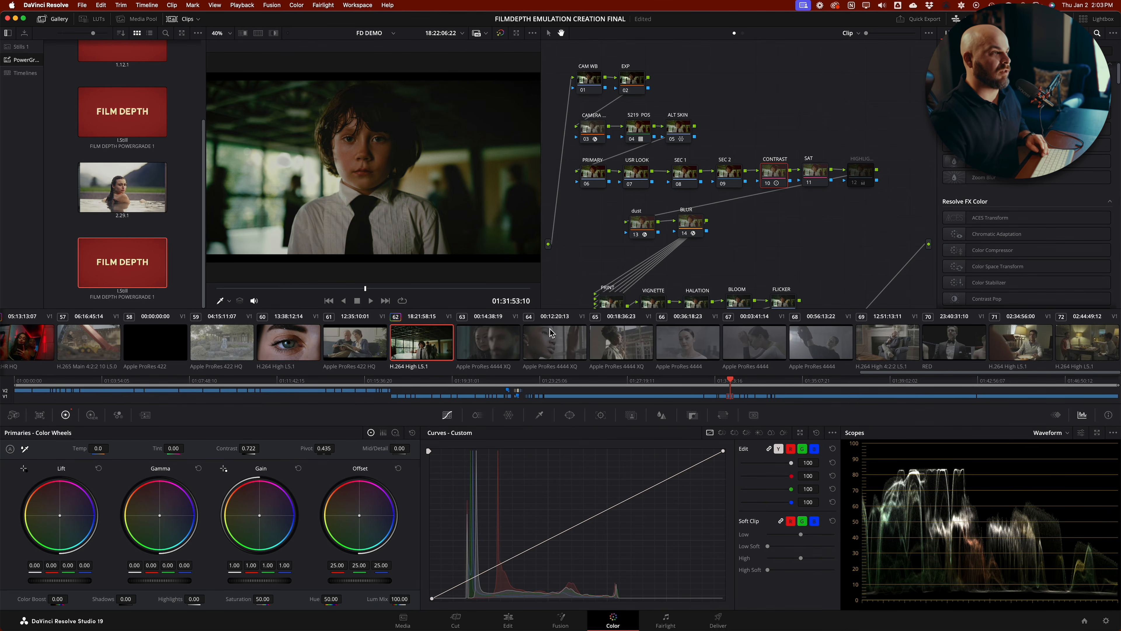
Step: Grab a still of clip 62's adjusted grade into the PowerGrade gallery
right_click(427, 340)
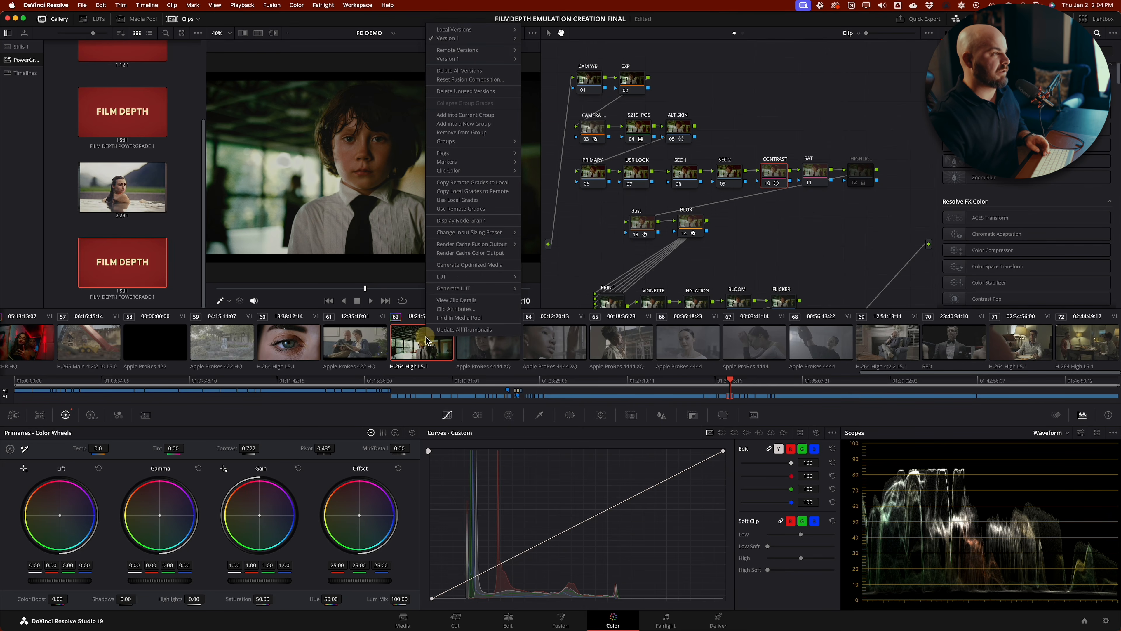
left_click(426, 340)
left_click(296, 5)
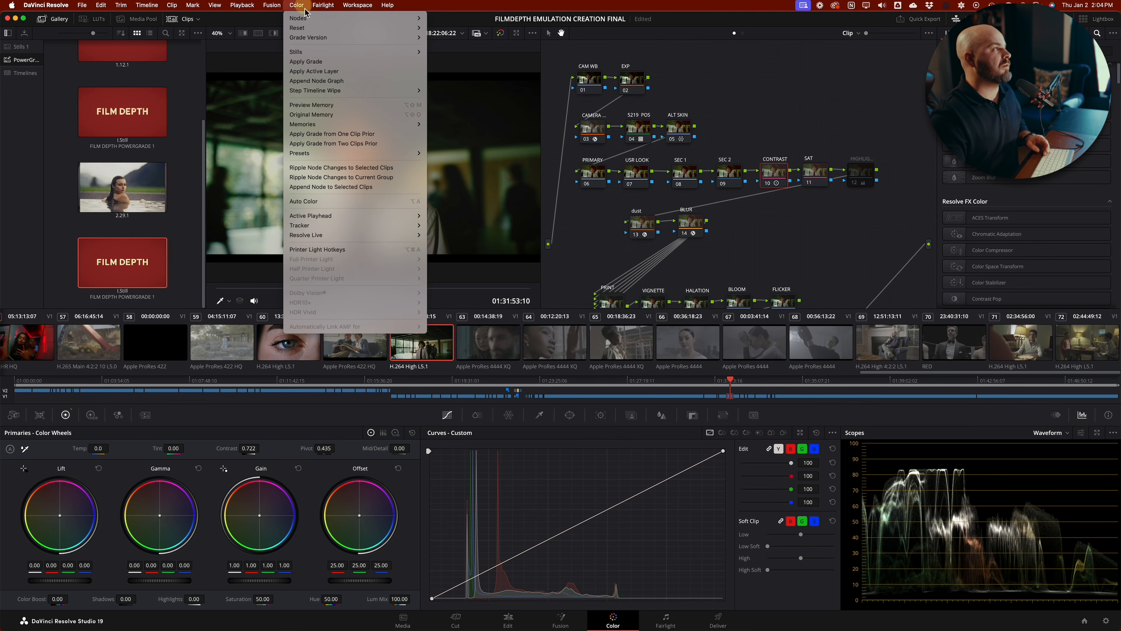
mouse_move(359, 54)
left_click(443, 52)
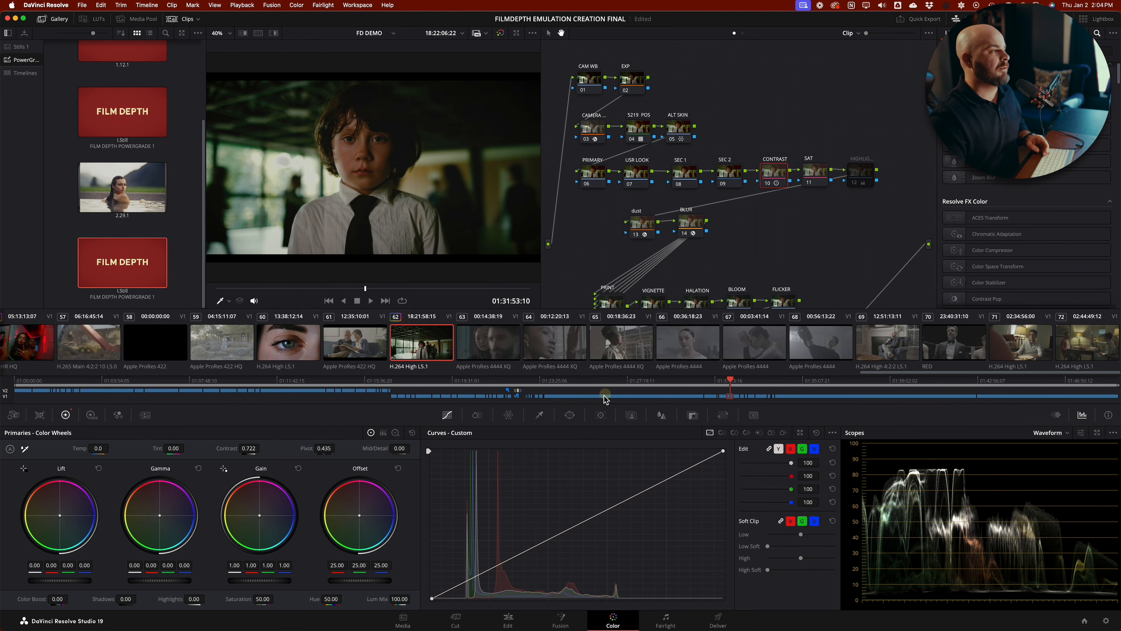
Step: Apply clip 62's saved still grade to clip 60, the eye close-up, and inspect the iris and skin detail
left_click(276, 344)
right_click(128, 295)
left_click(150, 294)
scroll(406, 234, "up", 5)
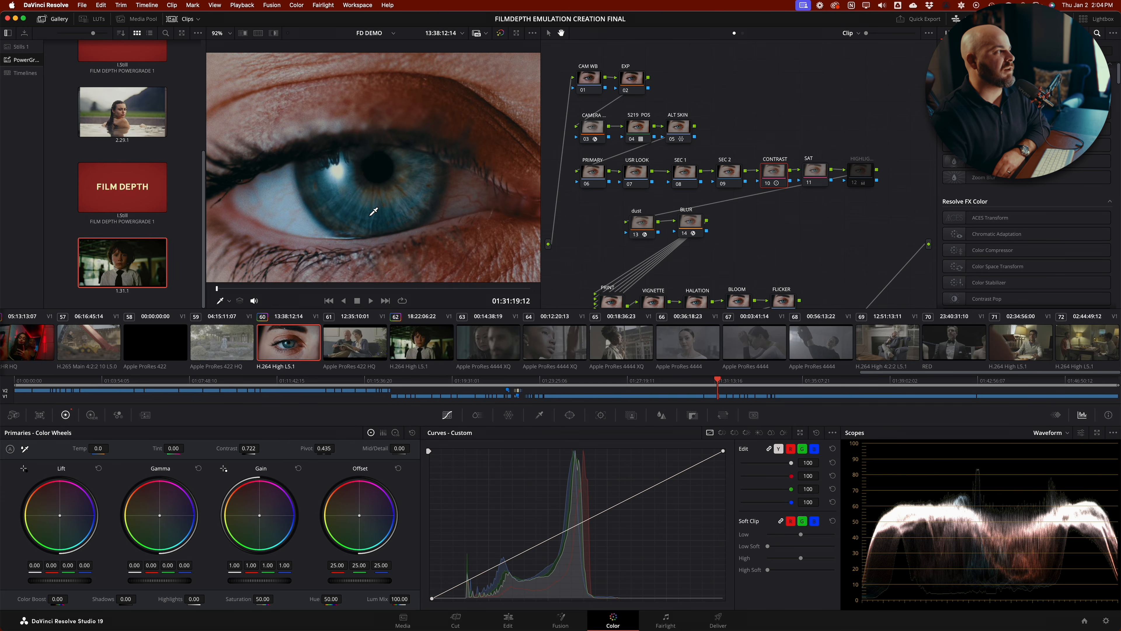
scroll(373, 212, "down", 5)
scroll(295, 345, "up", 3)
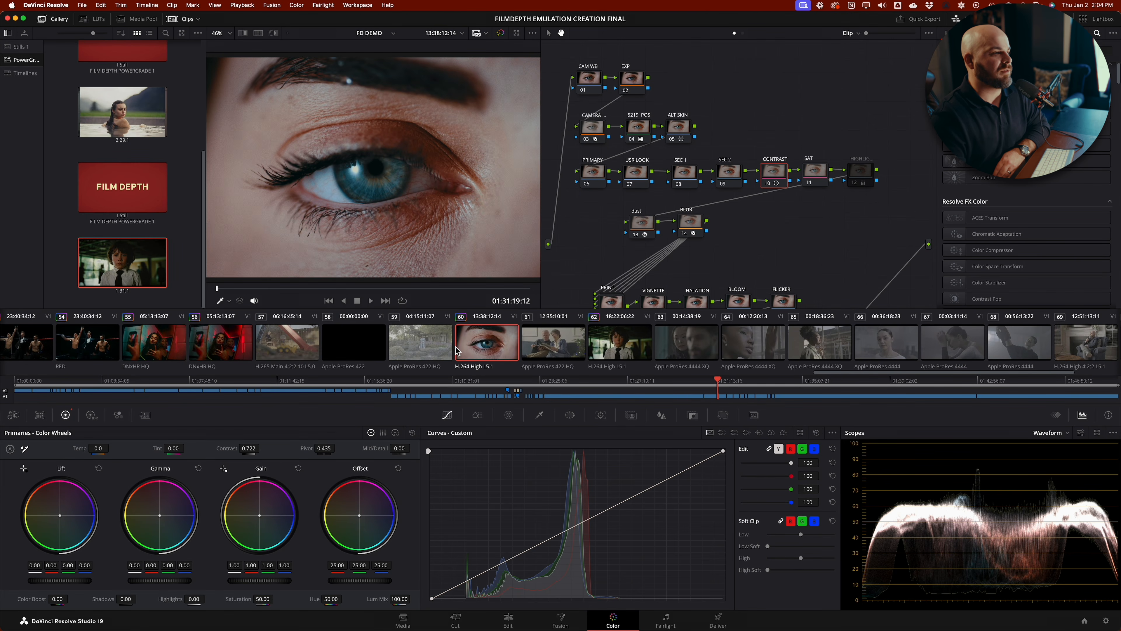
scroll(457, 351, "down", 3)
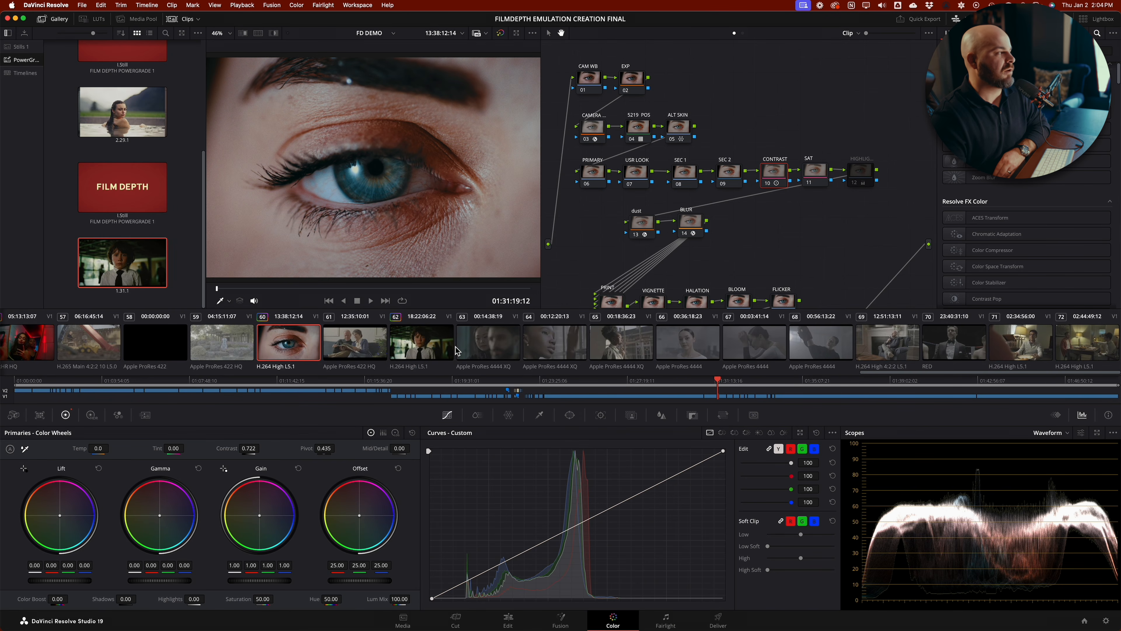
Step: Copy an existing clip's grade onto clip 70, the boxing-ring shot, and review its frames at full width
left_click(946, 343)
middle_click(431, 343)
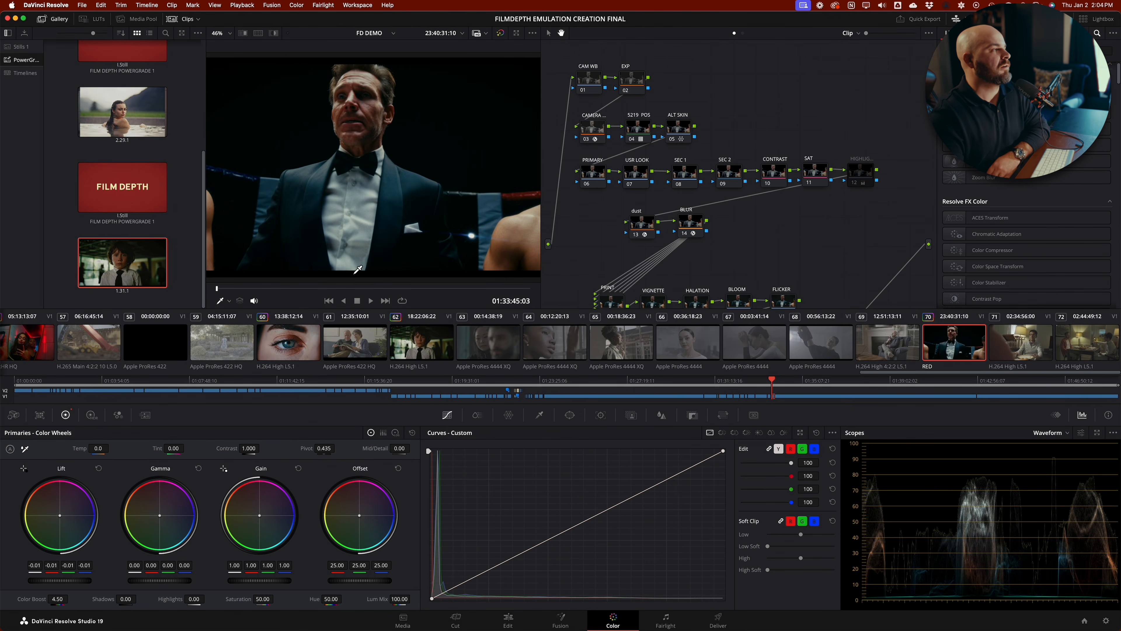
scroll(369, 247, "down", 4)
mouse_move(356, 288)
left_mouse_down()
mouse_move(368, 288)
mouse_move(350, 283)
left_mouse_up()
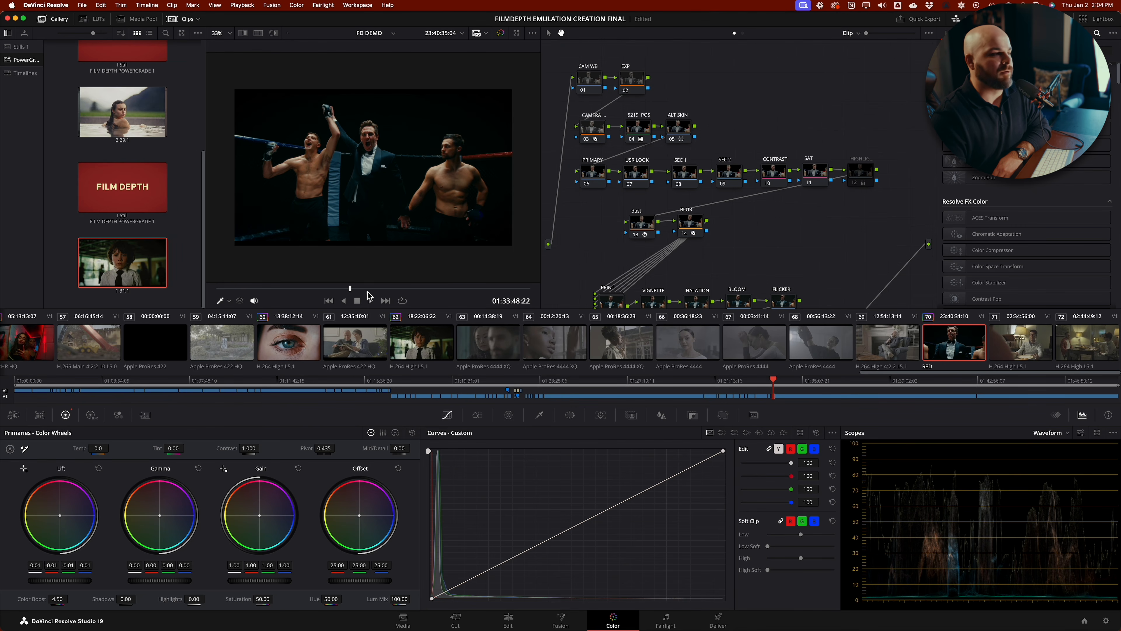
left_click_drag(369, 293, 309, 276)
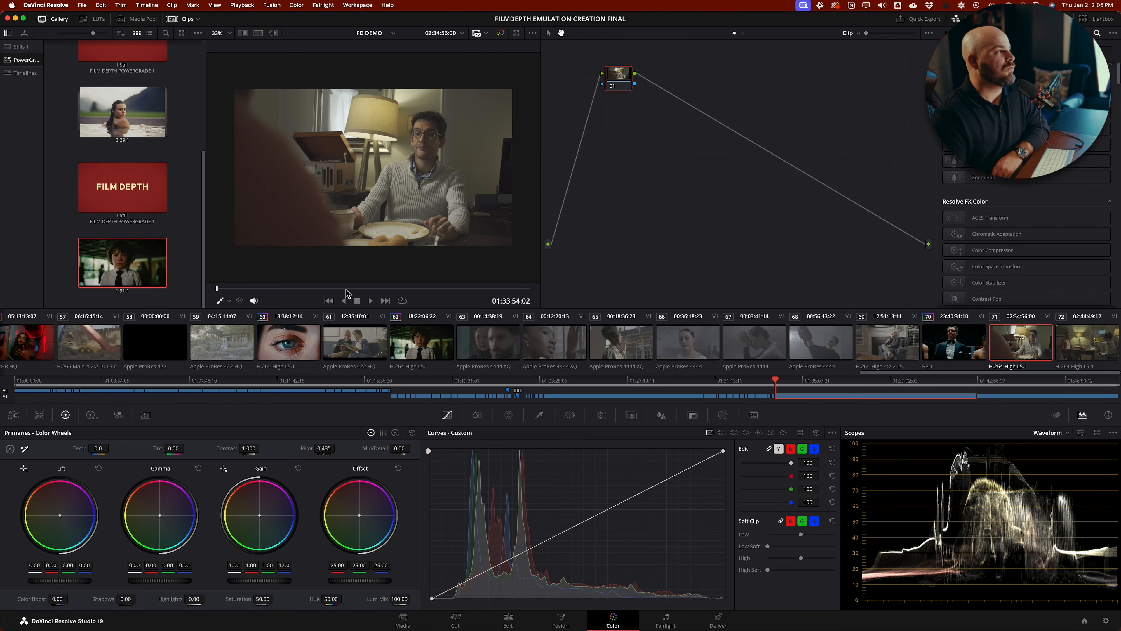
Step: Apply clip 62's saved still grade to clip 71, the man in the grey sweater, viewing a frame where he gestures
left_click(344, 288)
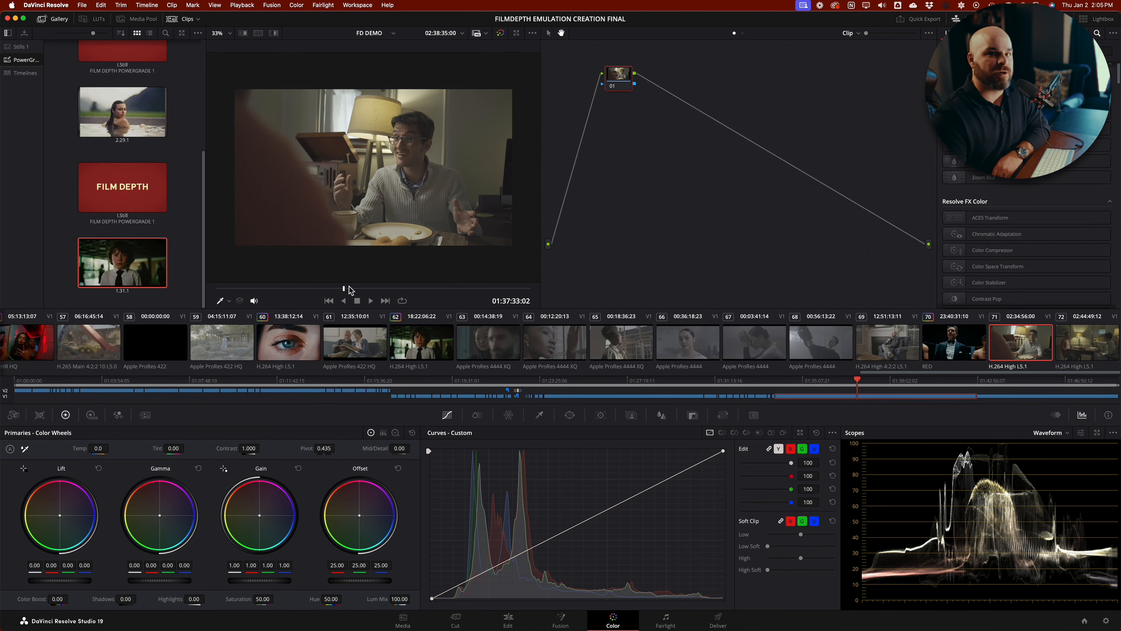
right_click(140, 265)
left_click(163, 288)
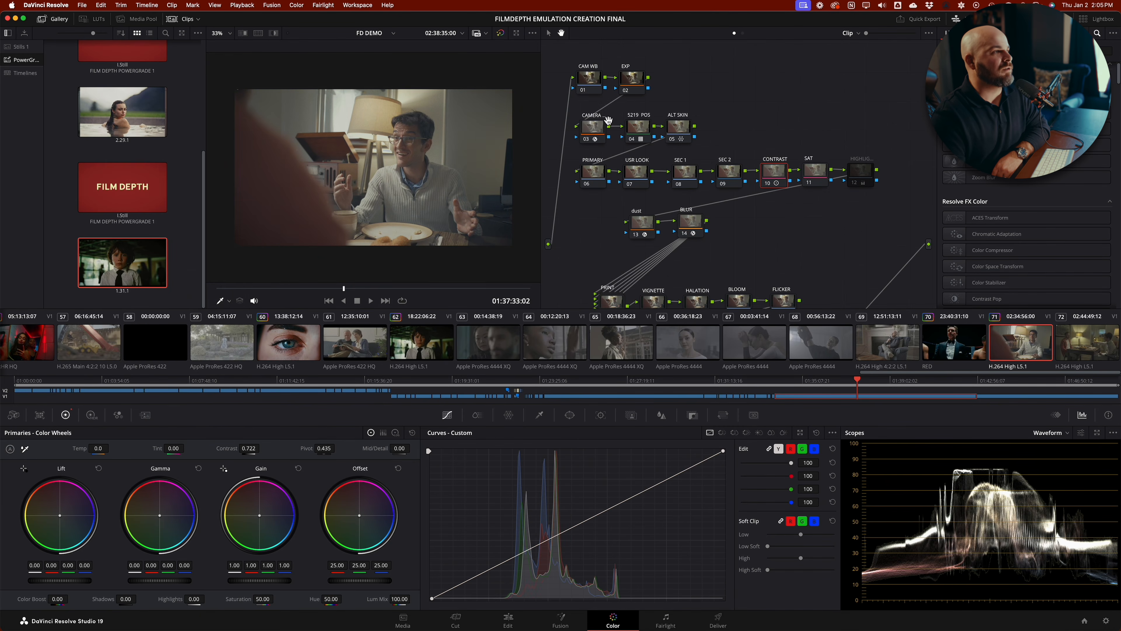
Step: Set clip 71's camera node input to Rec.2100 with Rec.2100 HLG gamma, and the tone mapping adaptation to 16.95
left_click(594, 127)
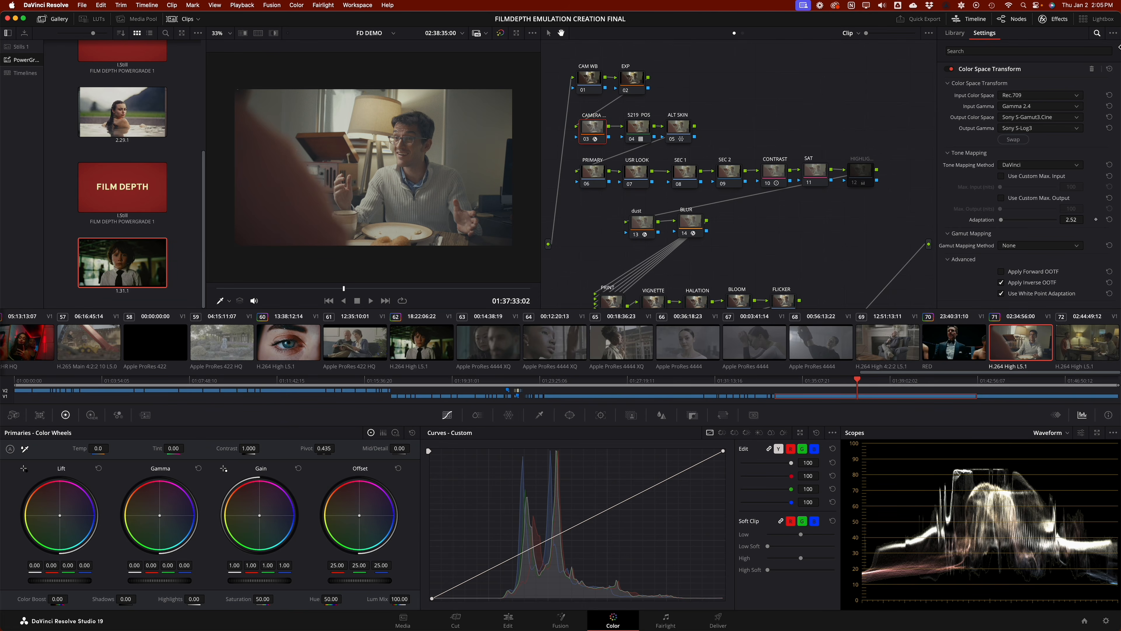
left_click(1030, 96)
scroll(1037, 142, "up", 5)
scroll(1040, 146, "up", 10)
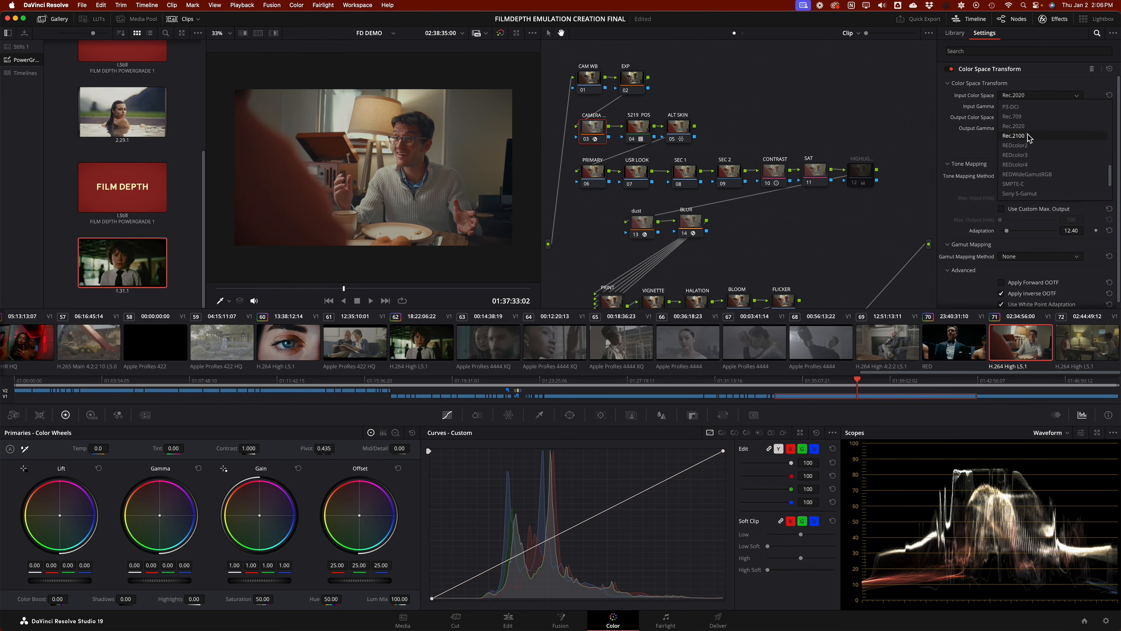
left_click(1027, 136)
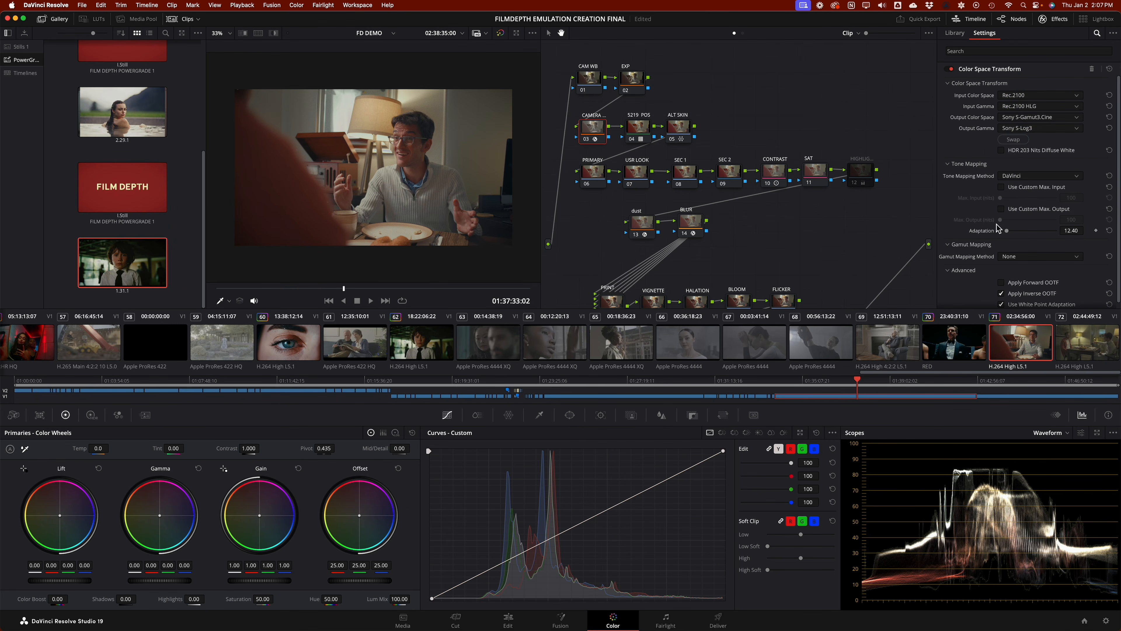
left_click_drag(1010, 235, 1009, 229)
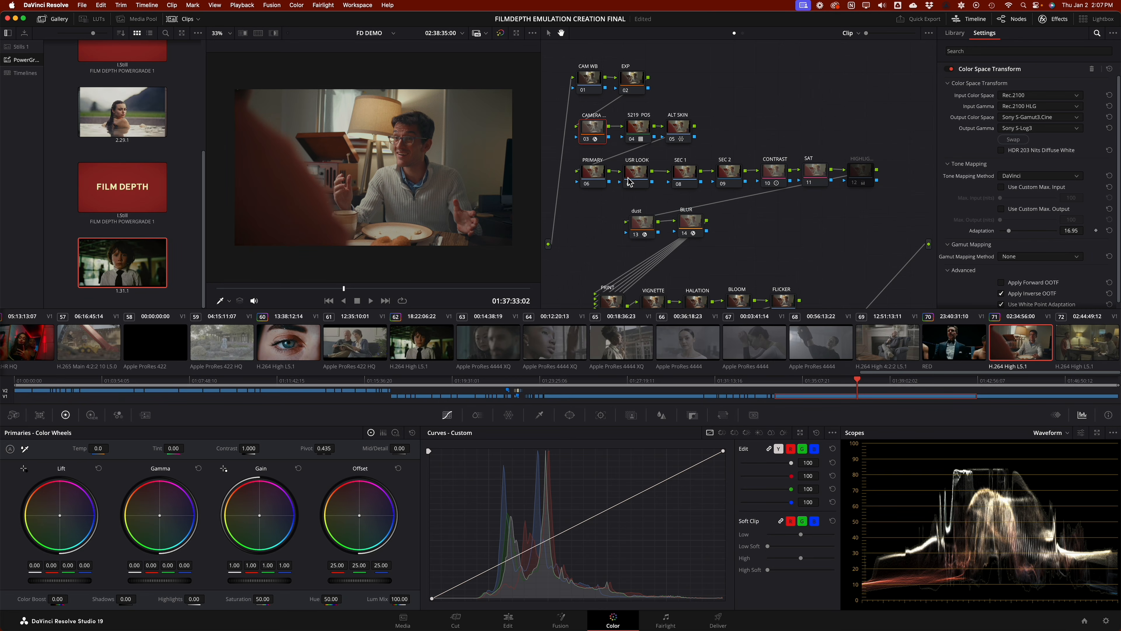
Step: Set the contrast to 0.782 in clip 71's CONTRAST node and check the look on other frames of the shot
left_click(601, 176)
left_click(776, 173)
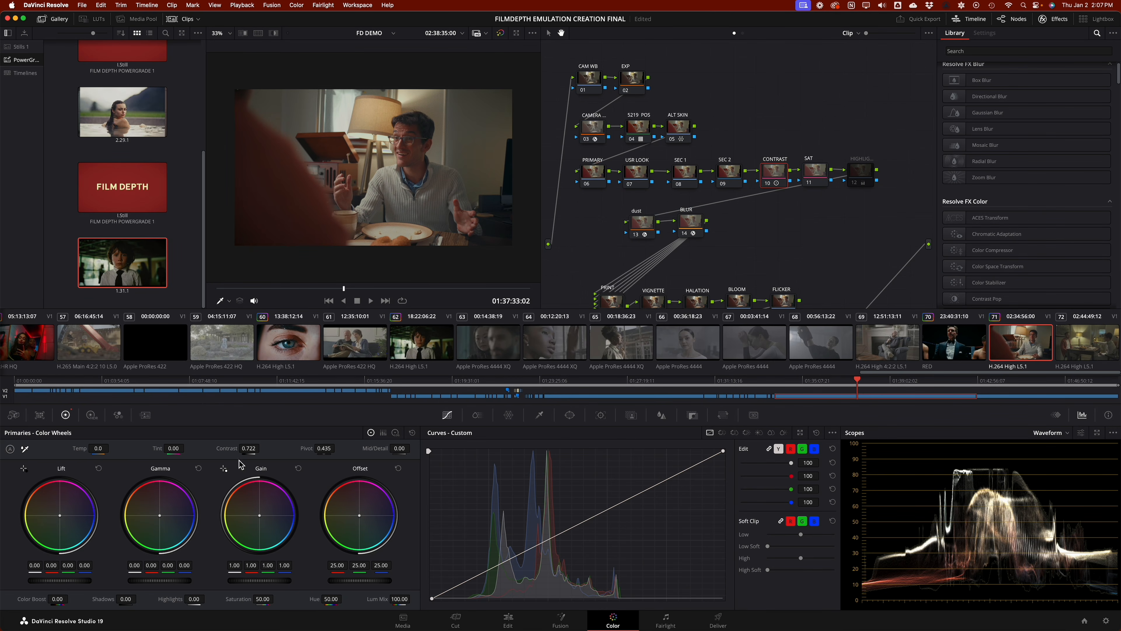
left_click_drag(249, 448, 263, 447)
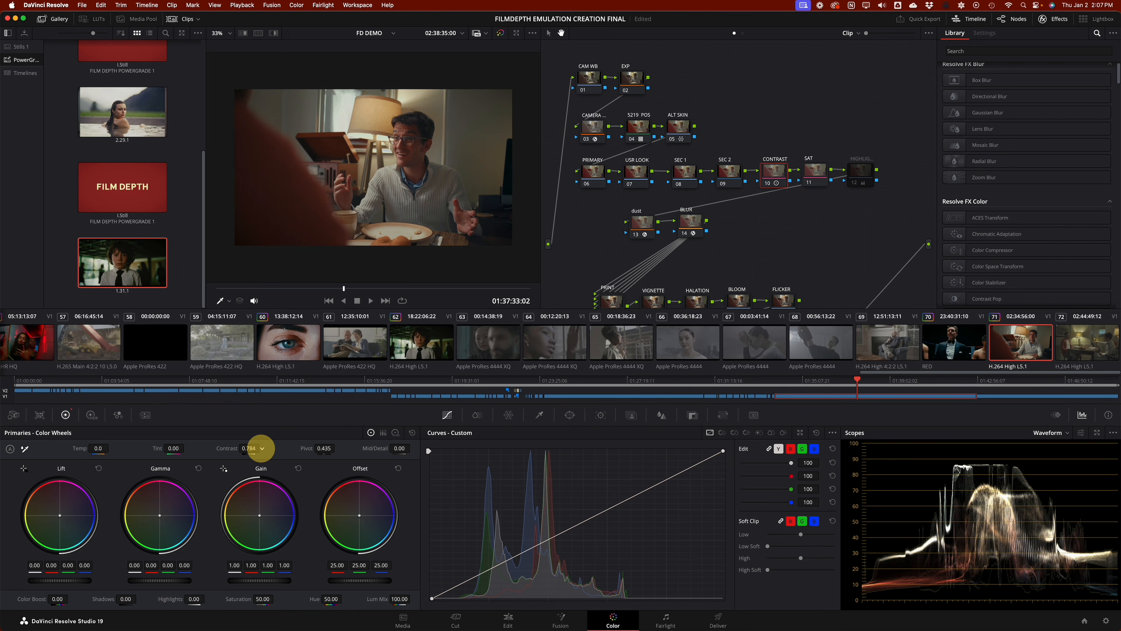
scroll(447, 192, "up", 4)
left_click_drag(417, 288, 445, 285)
scroll(431, 225, "down", 1)
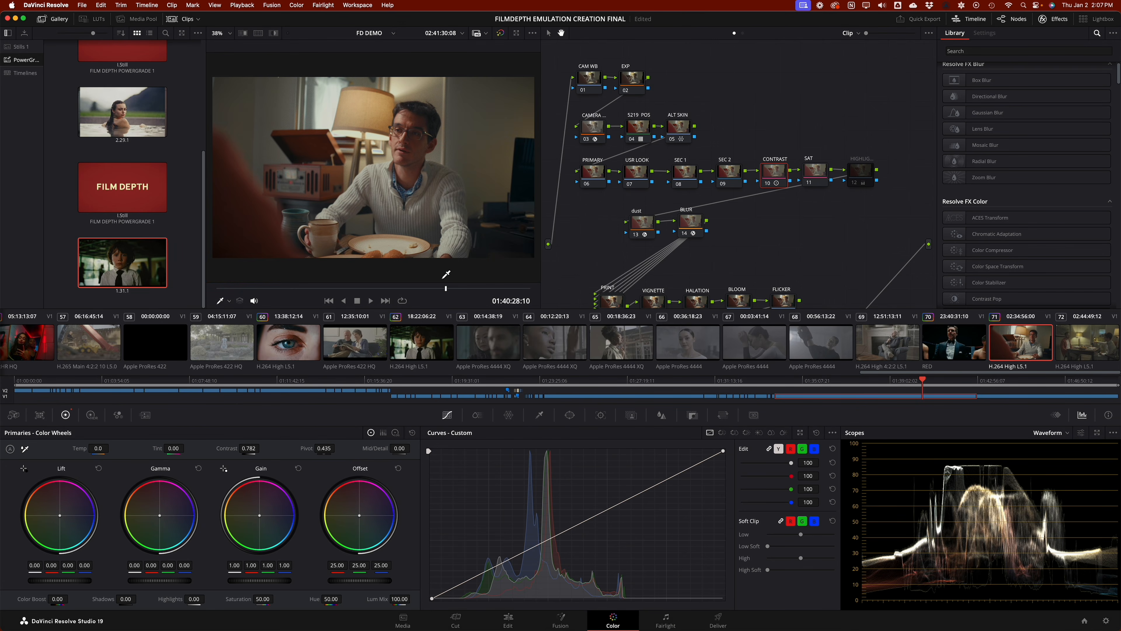
left_click(473, 288)
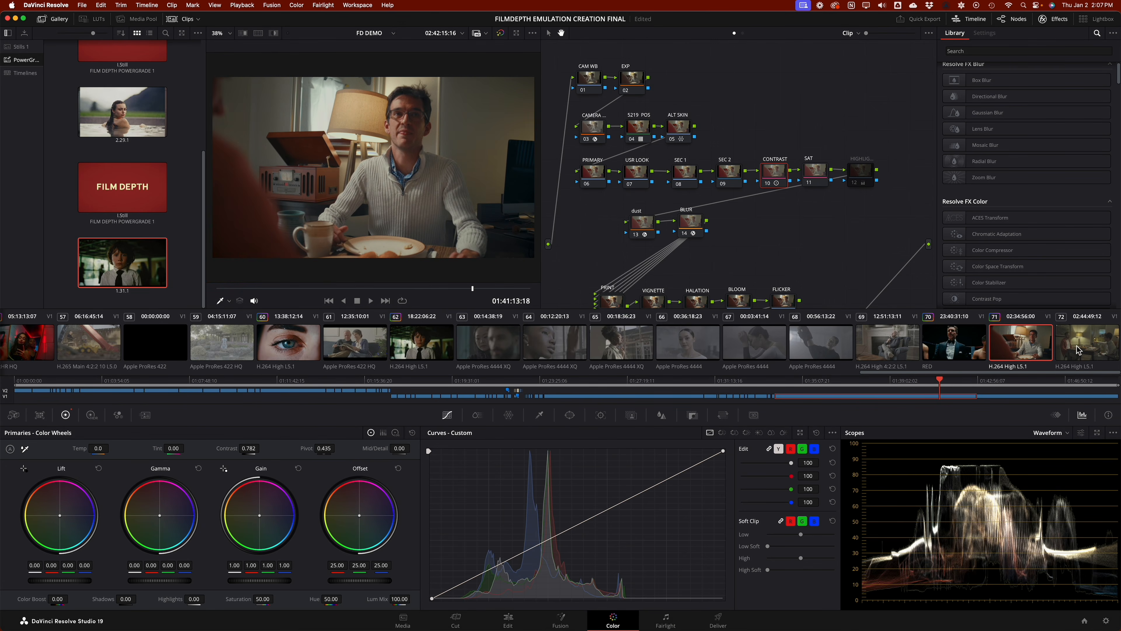
Step: Copy clip 71's grade onto clip 72, the two men at the dining table, and review its frames enlarged
key("Down")
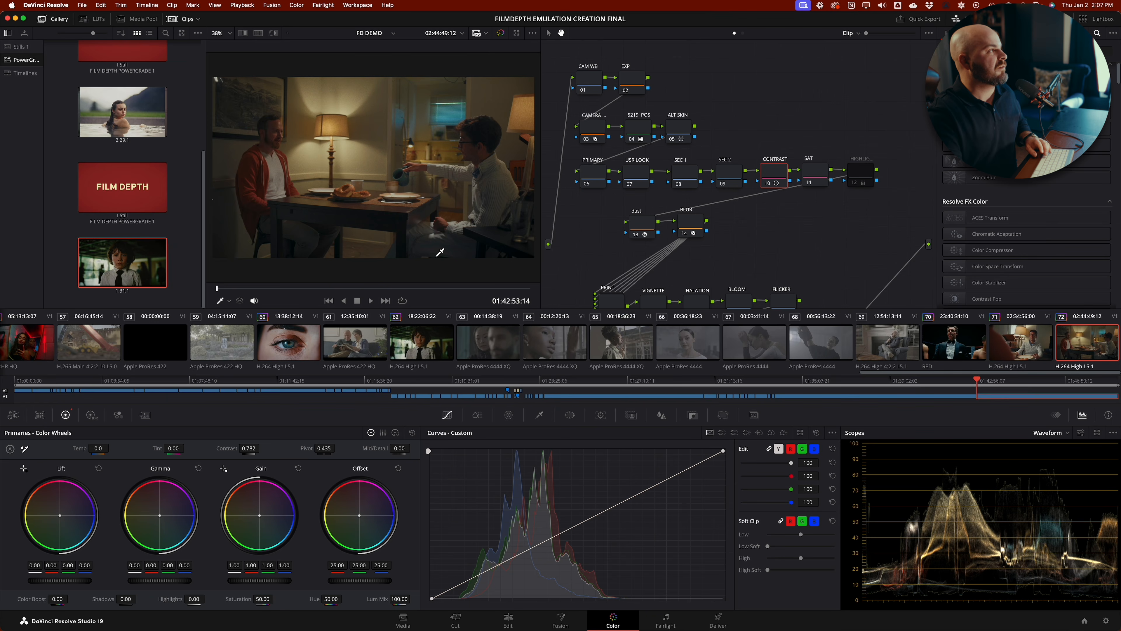
scroll(439, 242, "up", 3)
left_click_drag(417, 288, 485, 288)
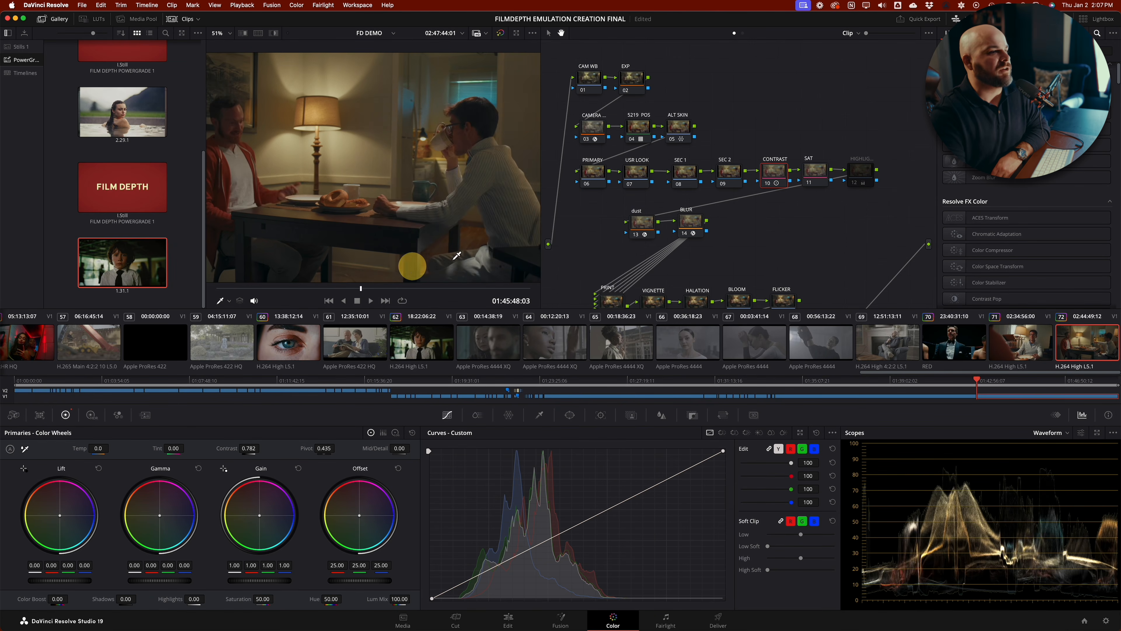